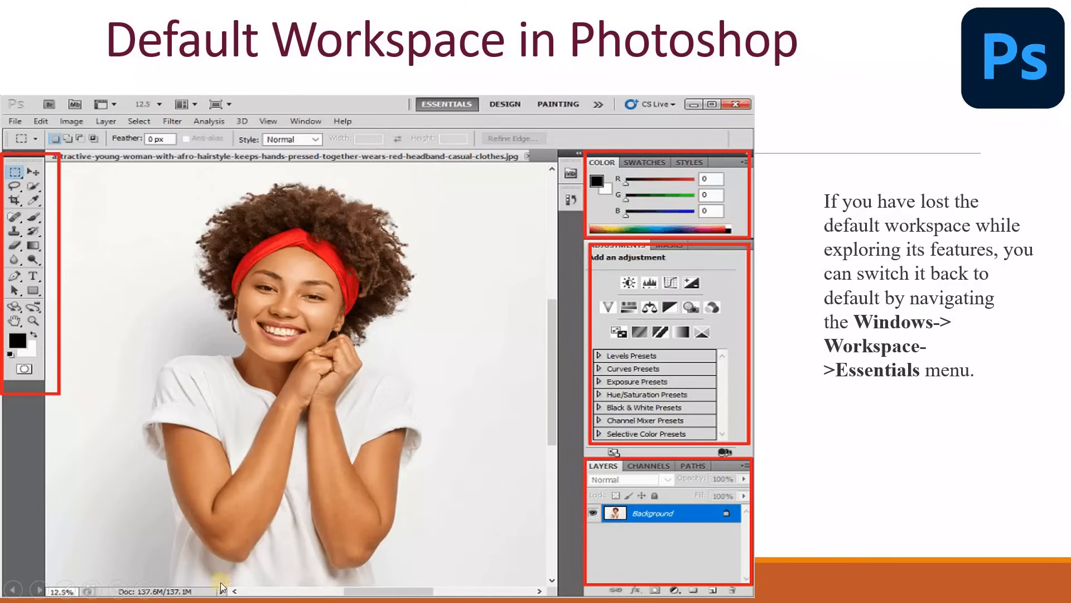
pyautogui.click(65, 590)
pyautogui.click(47, 556)
pyautogui.moveTo(842, 383); pyautogui.dragTo(931, 387)
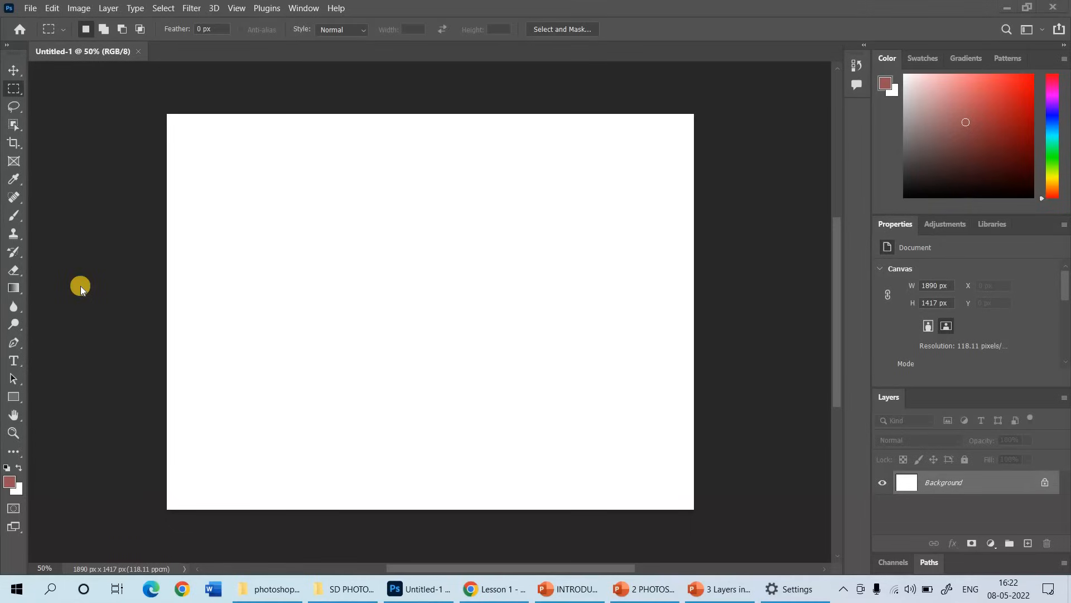
# - Examine the tool variants grouped under the Move and Rectangular Marquee tools, then under the Lasso tool
pyautogui.click(12, 71)
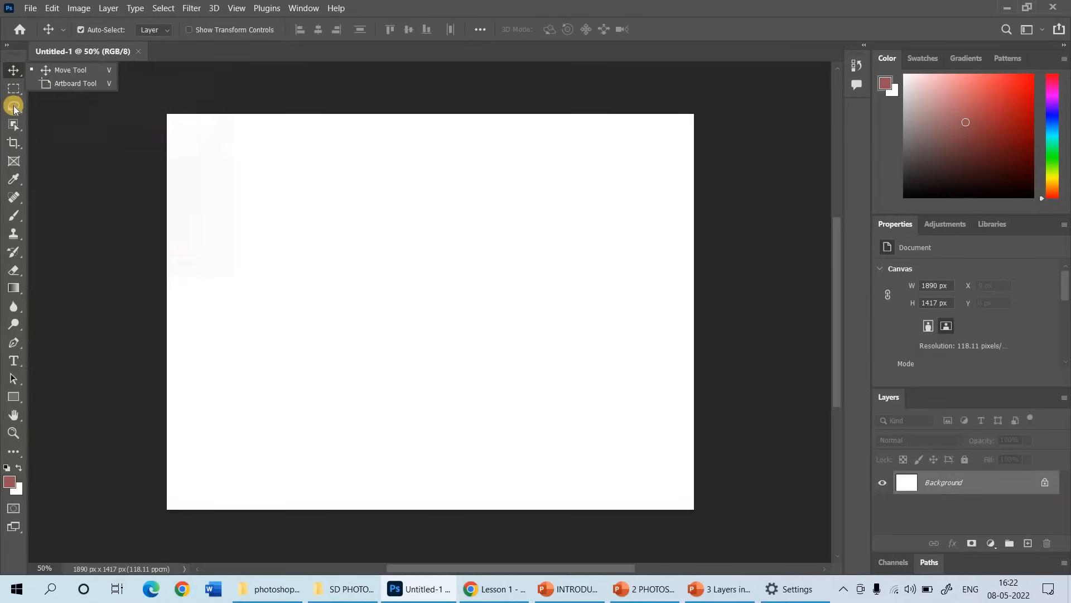
pyautogui.click(13, 90)
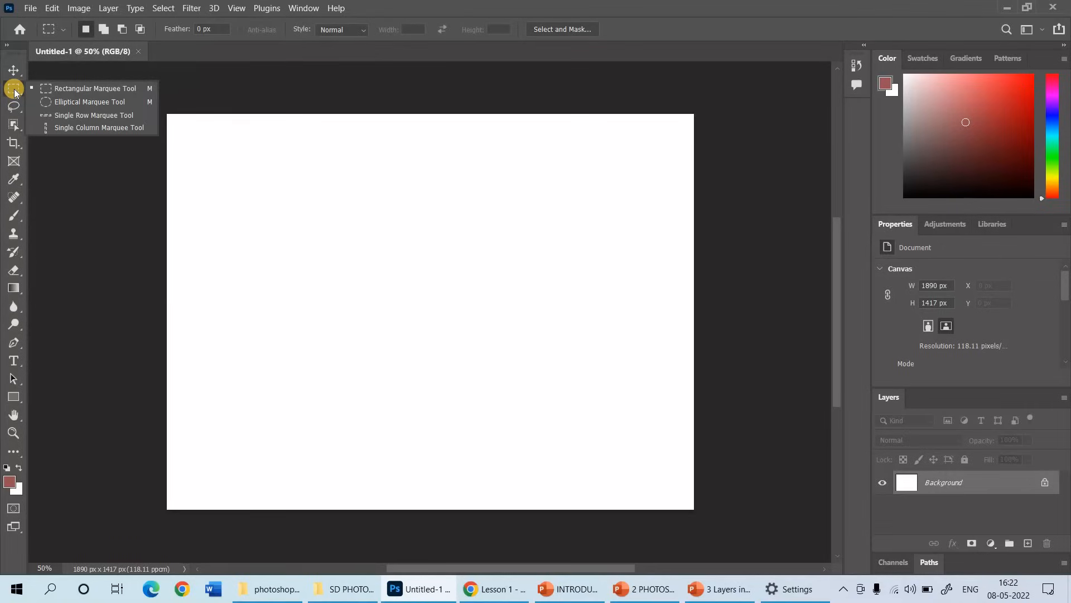
pyautogui.hotkey('ctrl', '+')
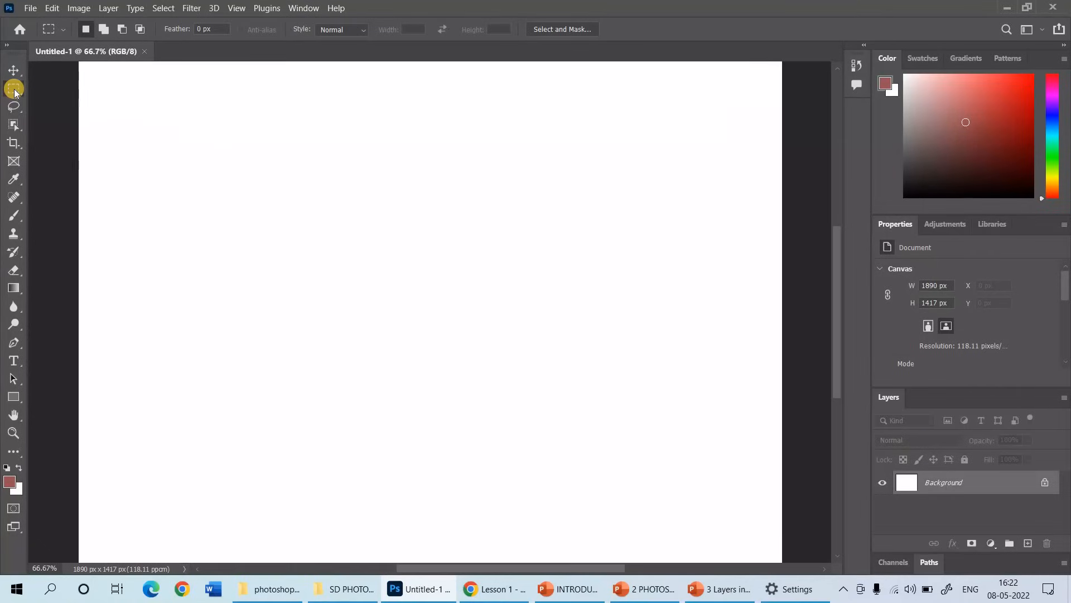
pyautogui.click(14, 89)
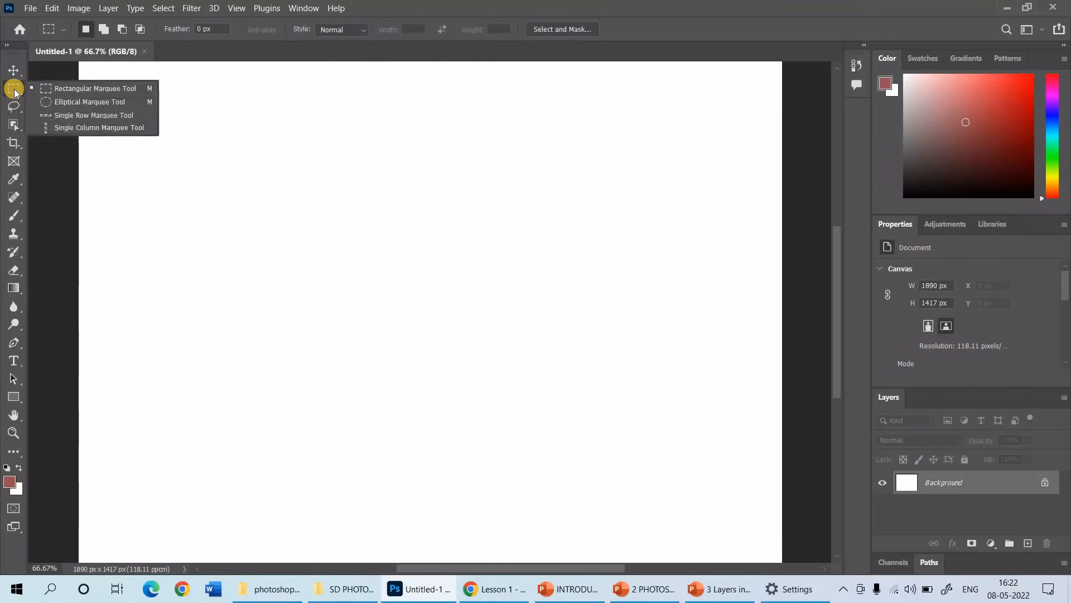
pyautogui.click(14, 90)
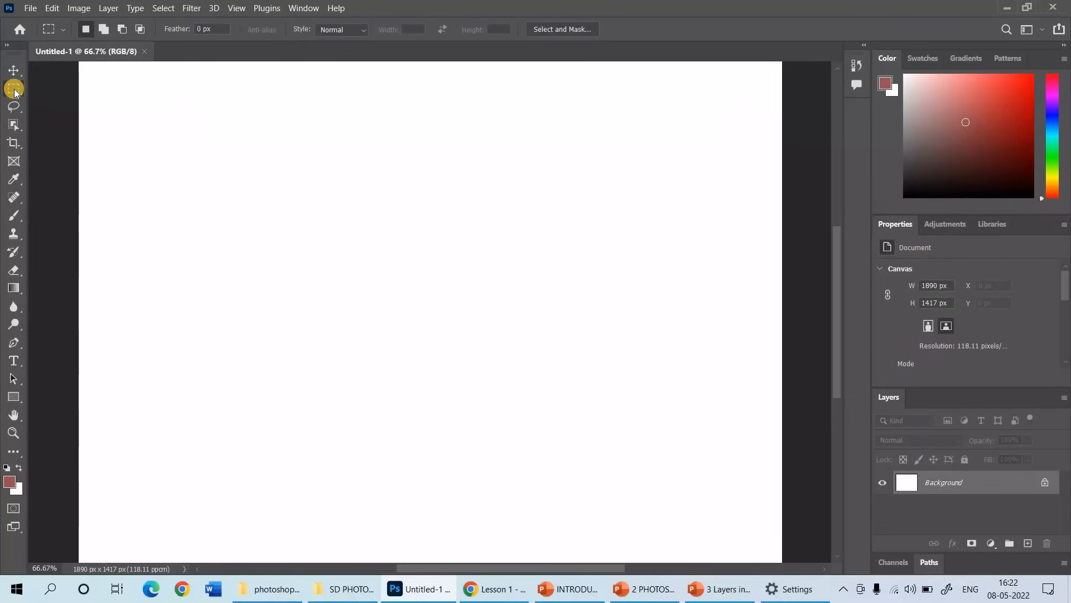
pyautogui.click(14, 89)
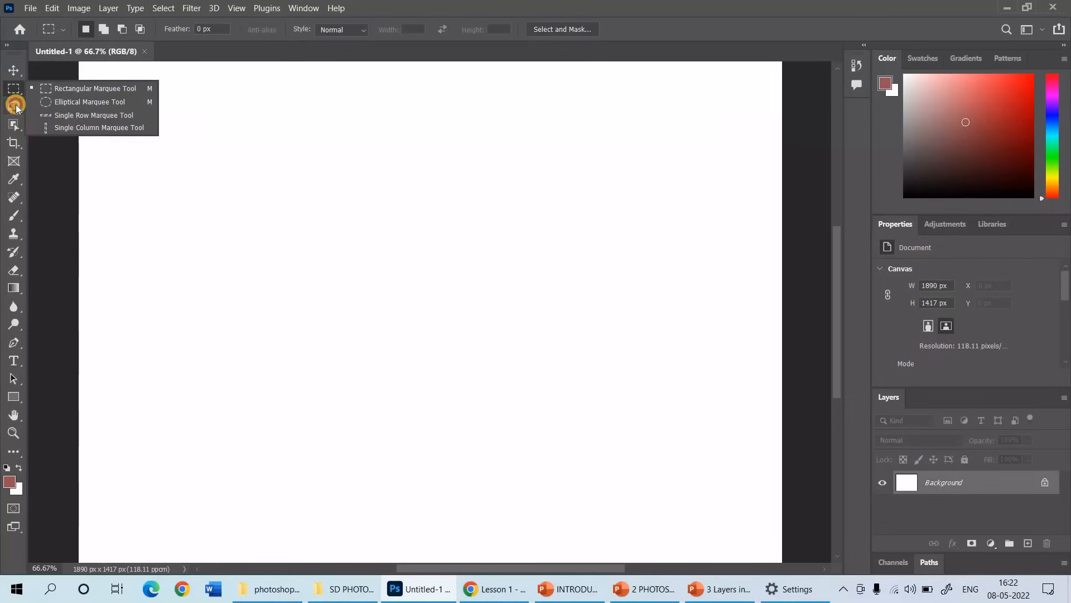
pyautogui.click(15, 105)
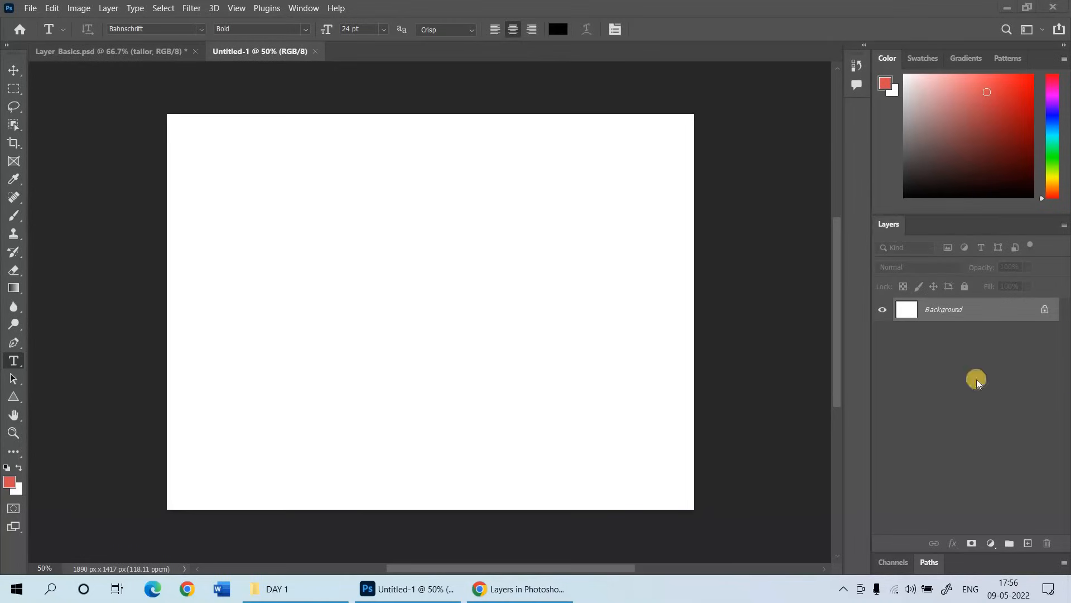
# - Open image 1, showing the woman on a yellow background, from the pics folder and unlock its Background layer
pyautogui.click(32, 8)
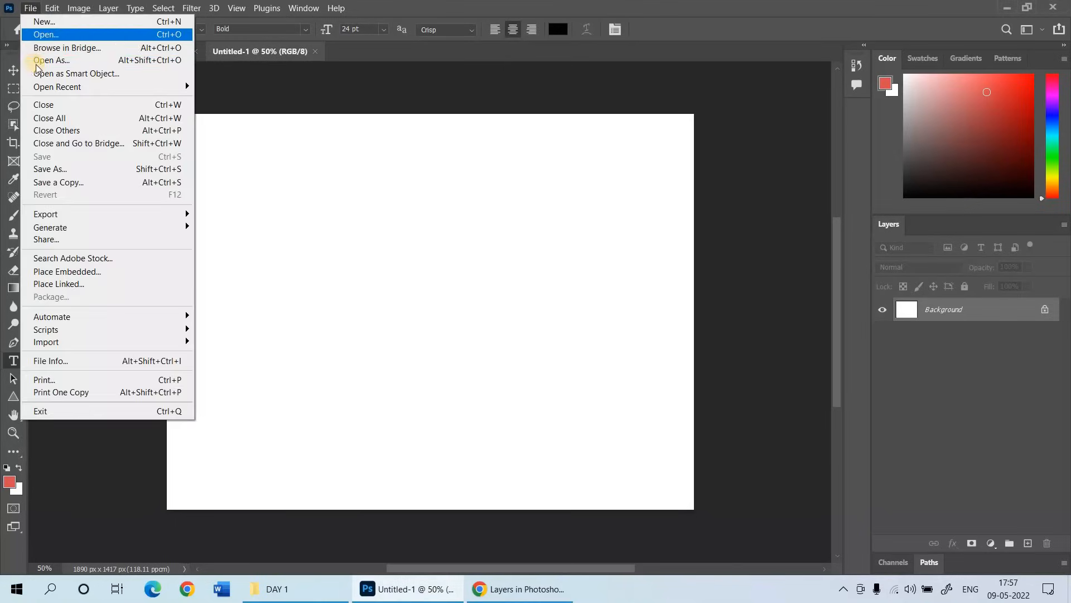
pyautogui.click(50, 34)
pyautogui.click(52, 35)
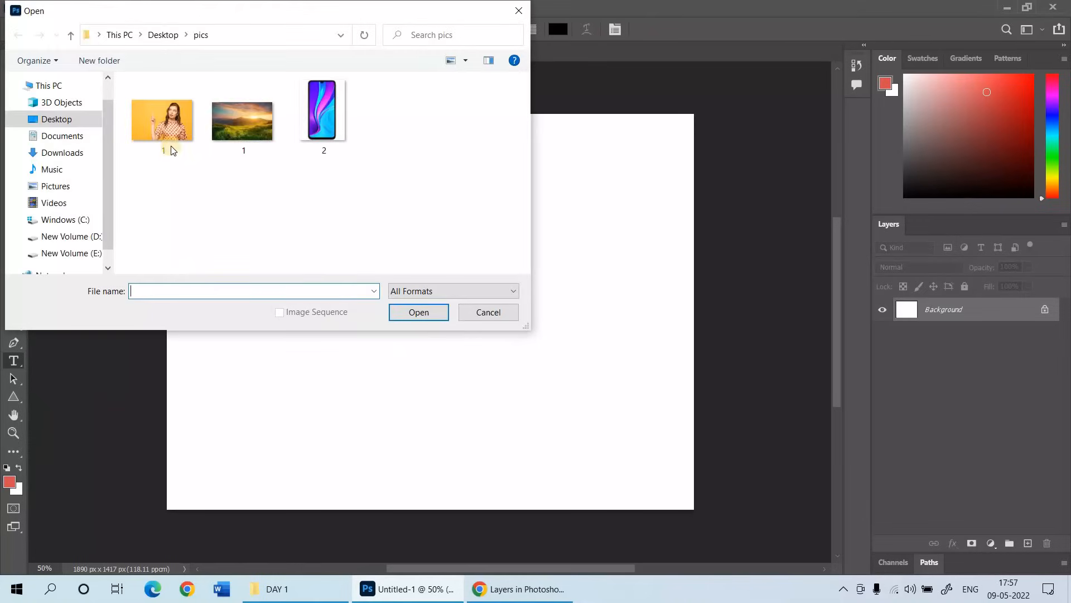
pyautogui.click(171, 144)
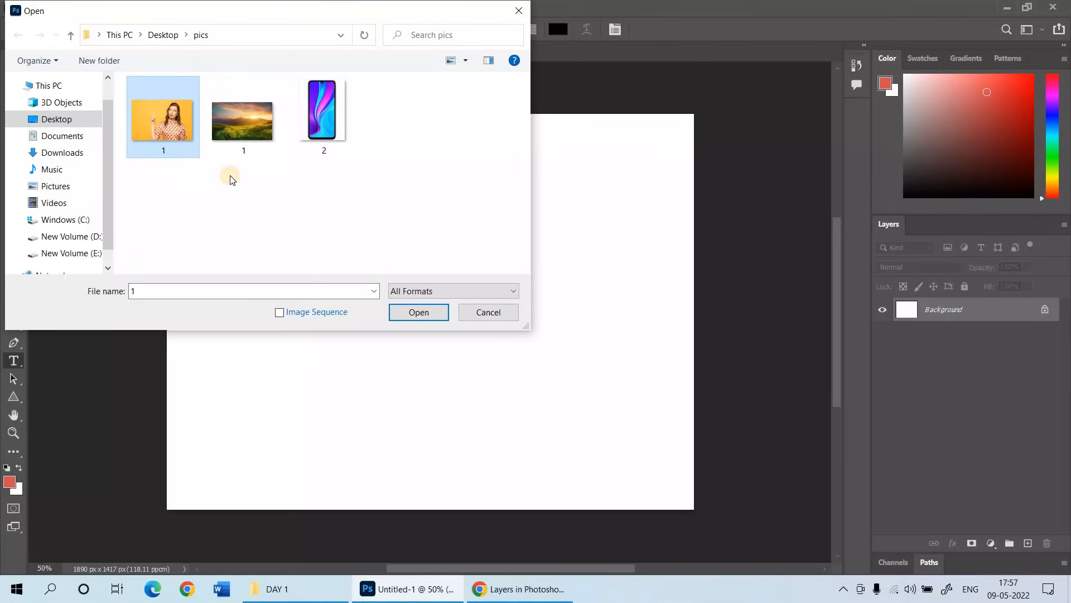
pyautogui.click(417, 314)
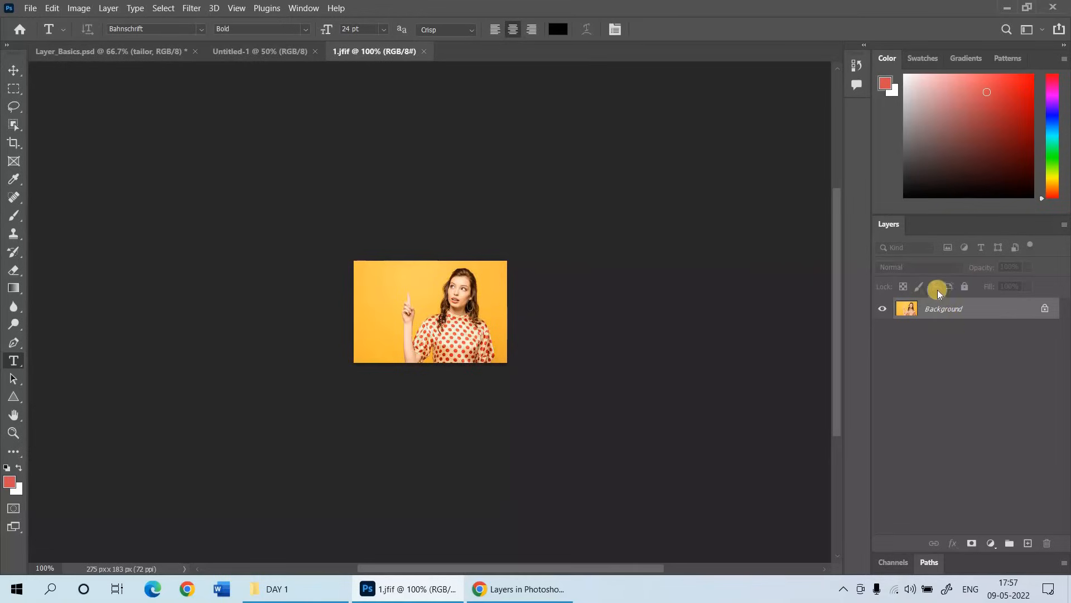
pyautogui.click(1045, 307)
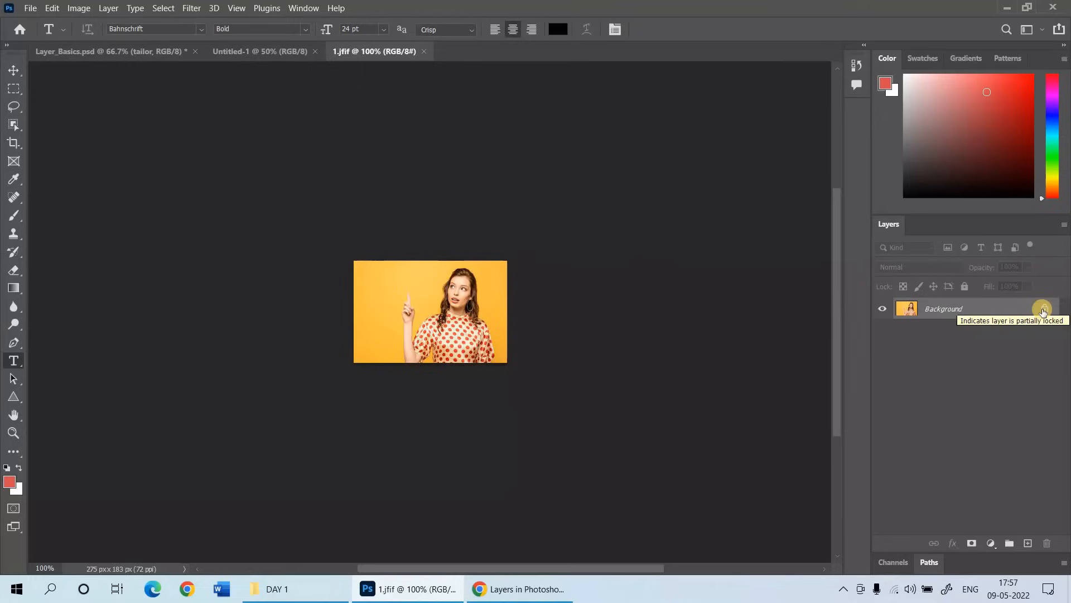
pyautogui.click(1043, 309)
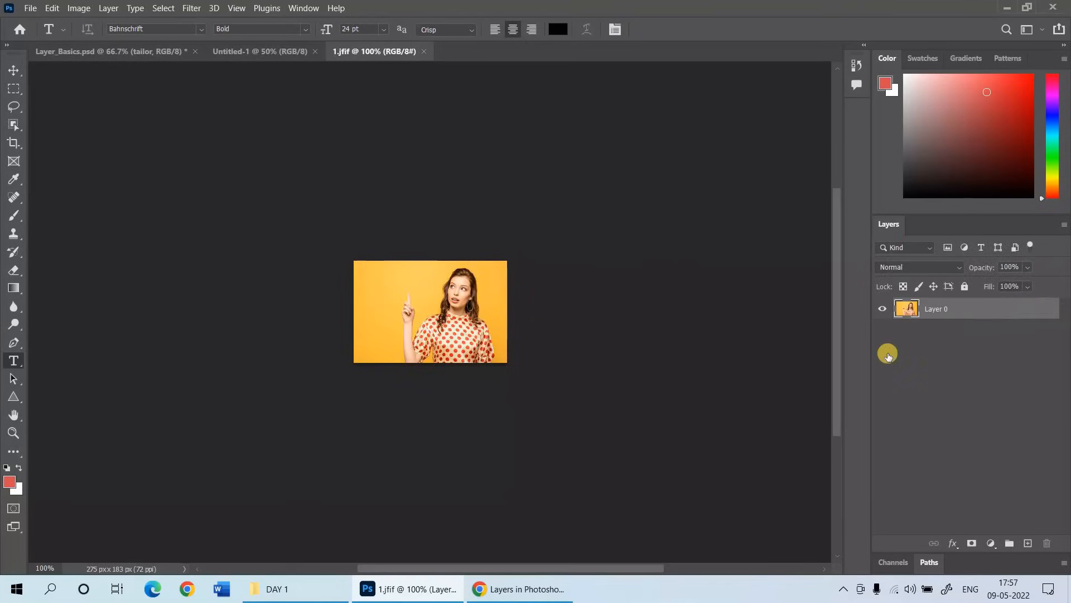
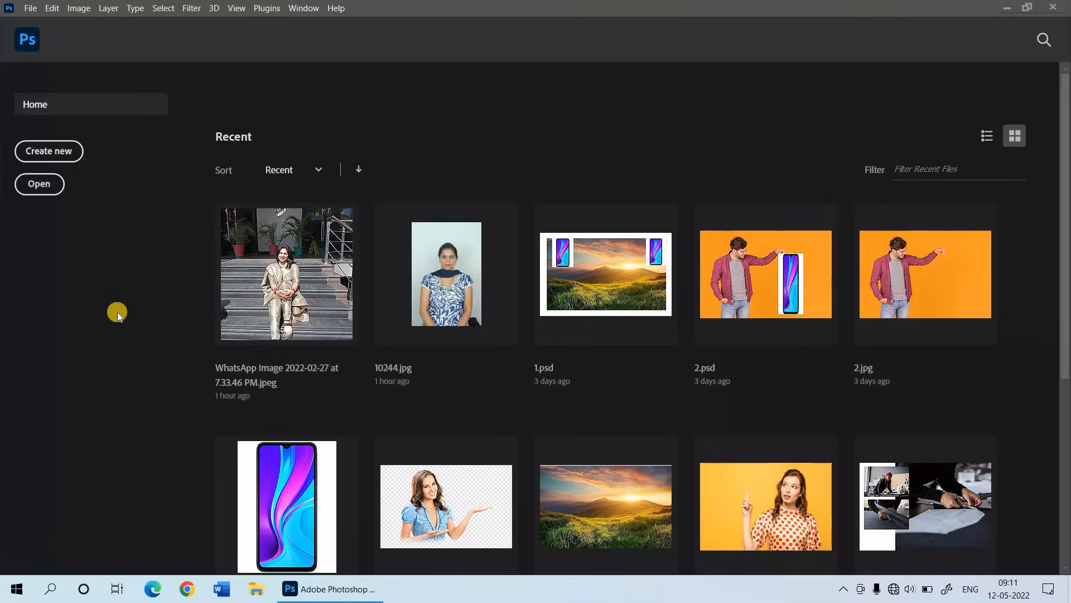
# - Start a new document and review the Saved, Photo, Print, Art & Illustration, Web, Mobile and Film & Video presets, returning to the recent ones
pyautogui.click(32, 8)
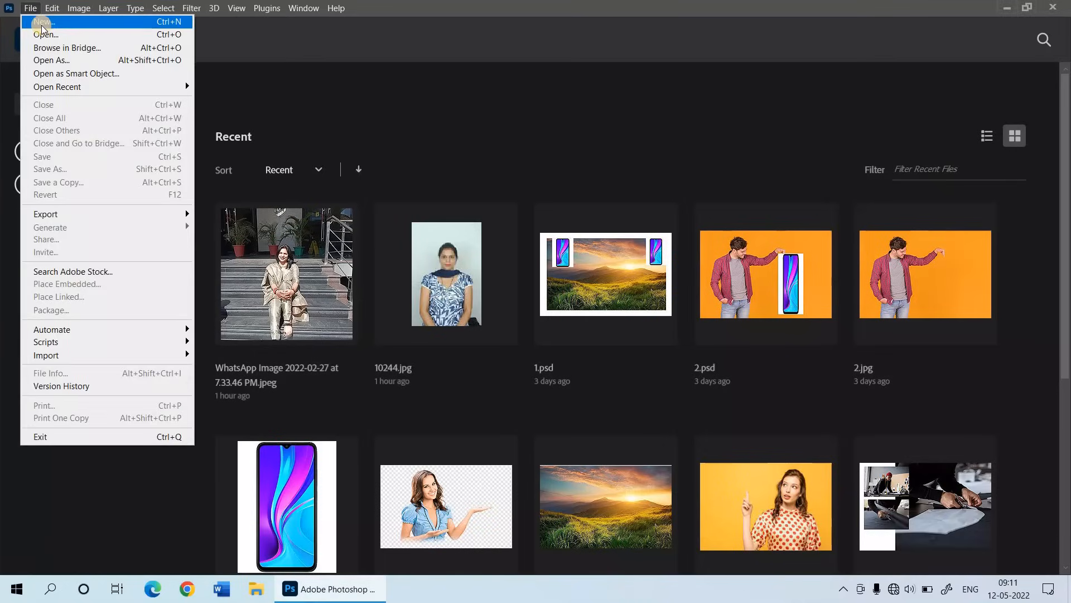
pyautogui.click(42, 25)
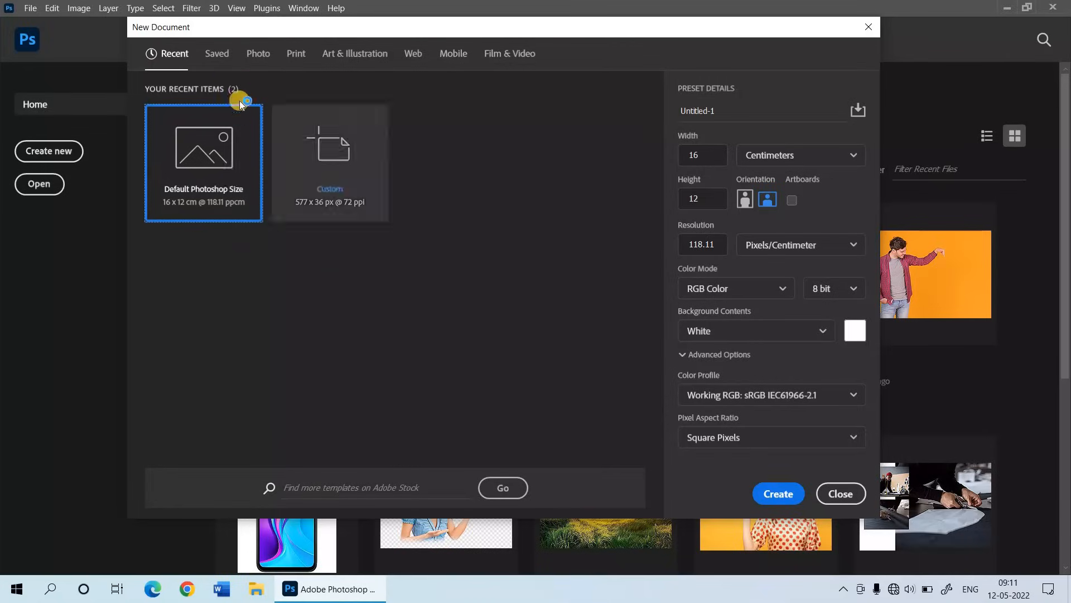
pyautogui.click(217, 56)
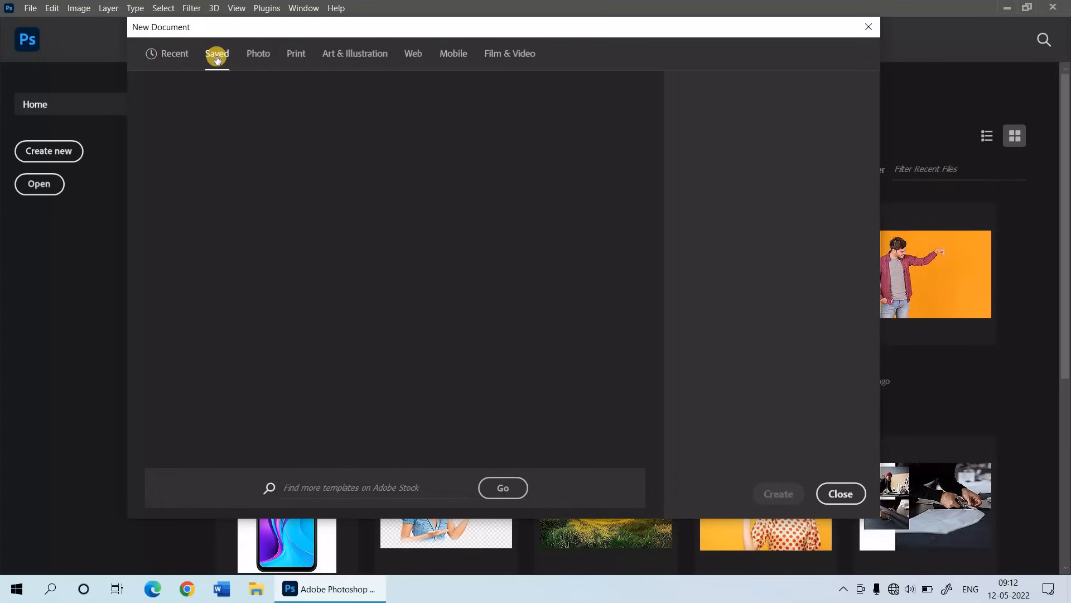
pyautogui.click(254, 57)
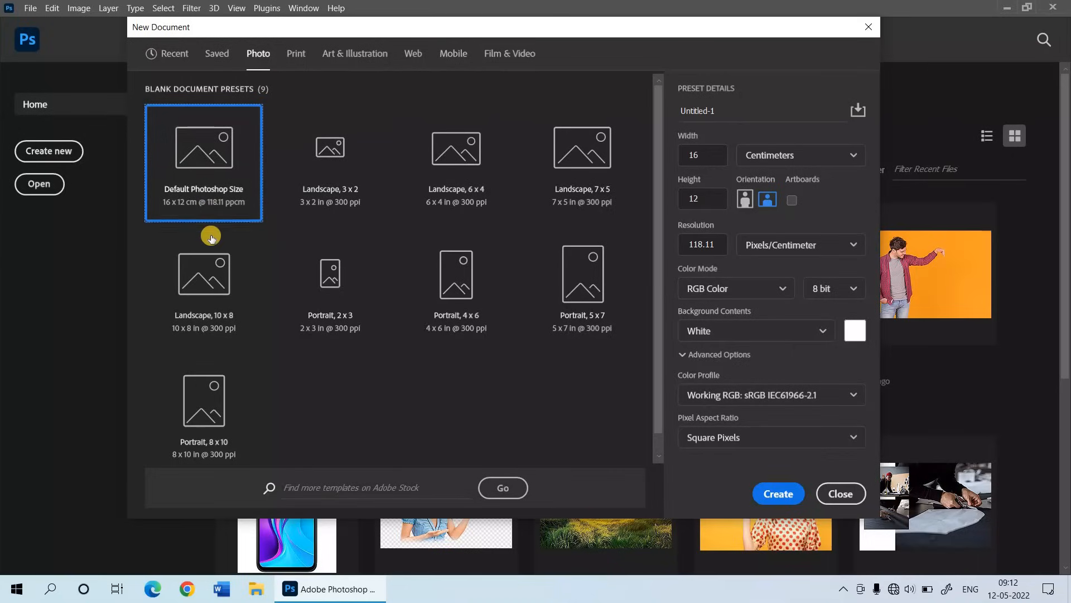
pyautogui.doubleClick(204, 198)
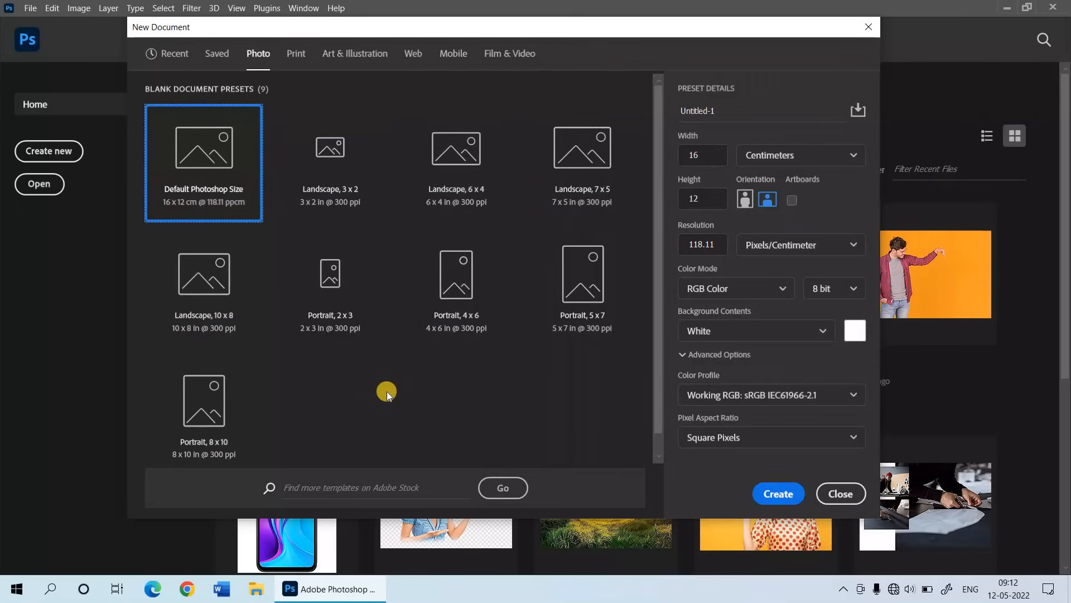
pyautogui.click(339, 58)
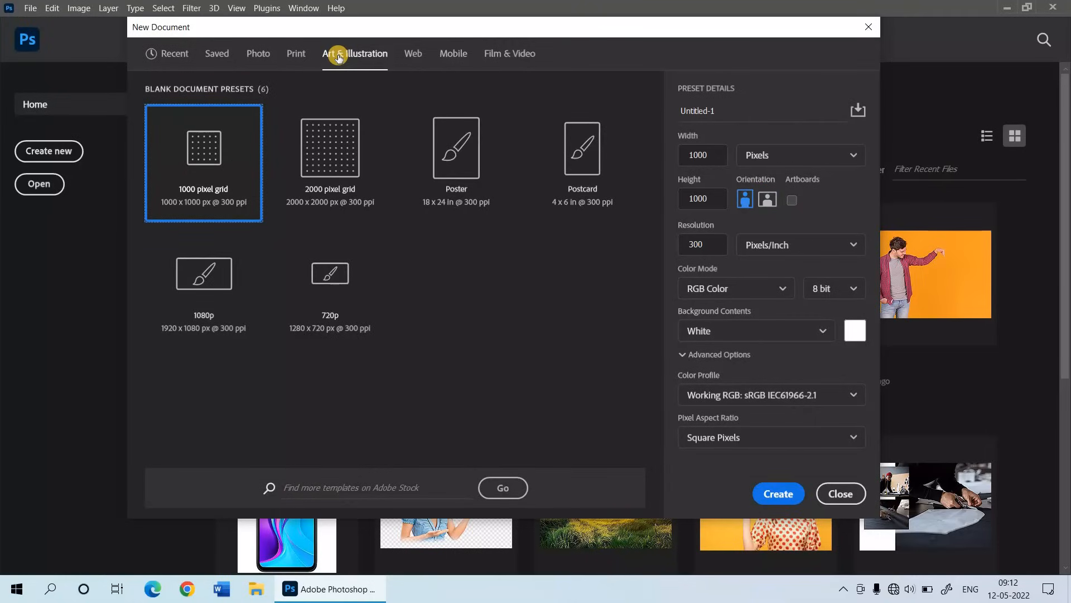
pyautogui.click(291, 58)
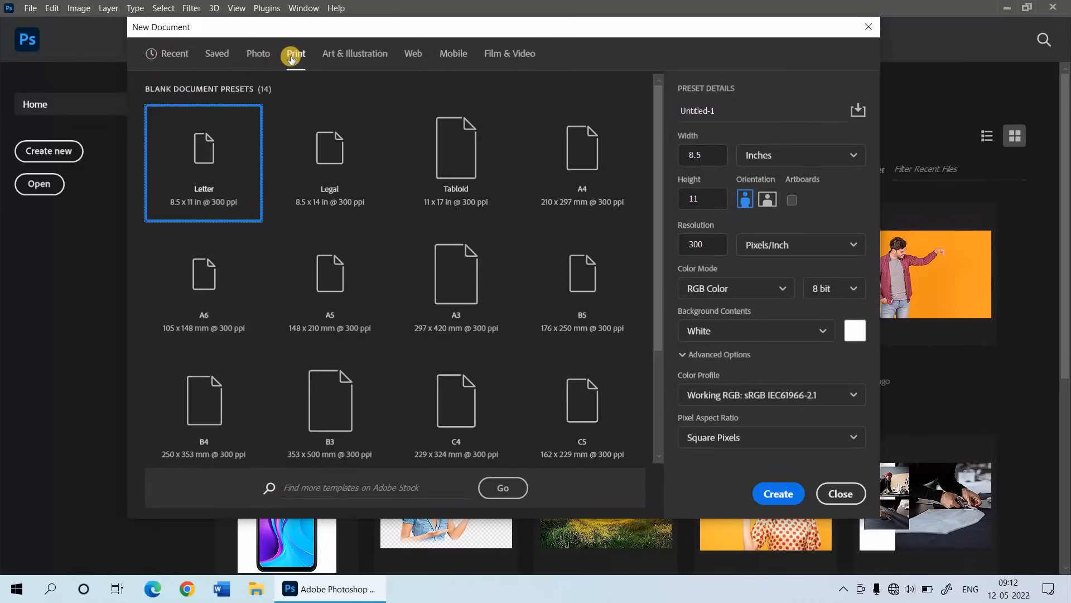
pyautogui.click(408, 56)
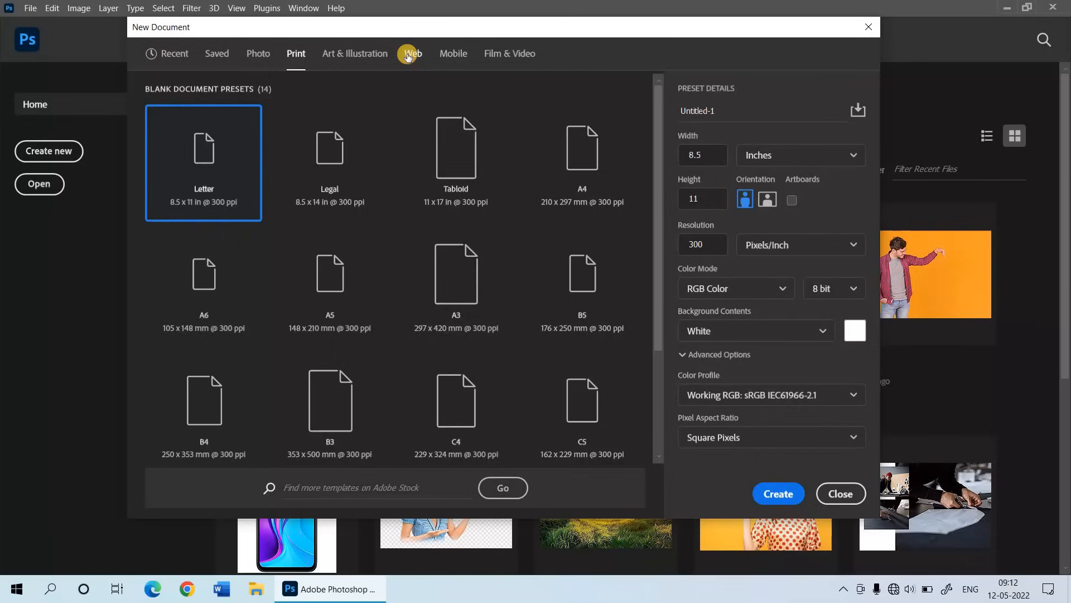
pyautogui.click(451, 56)
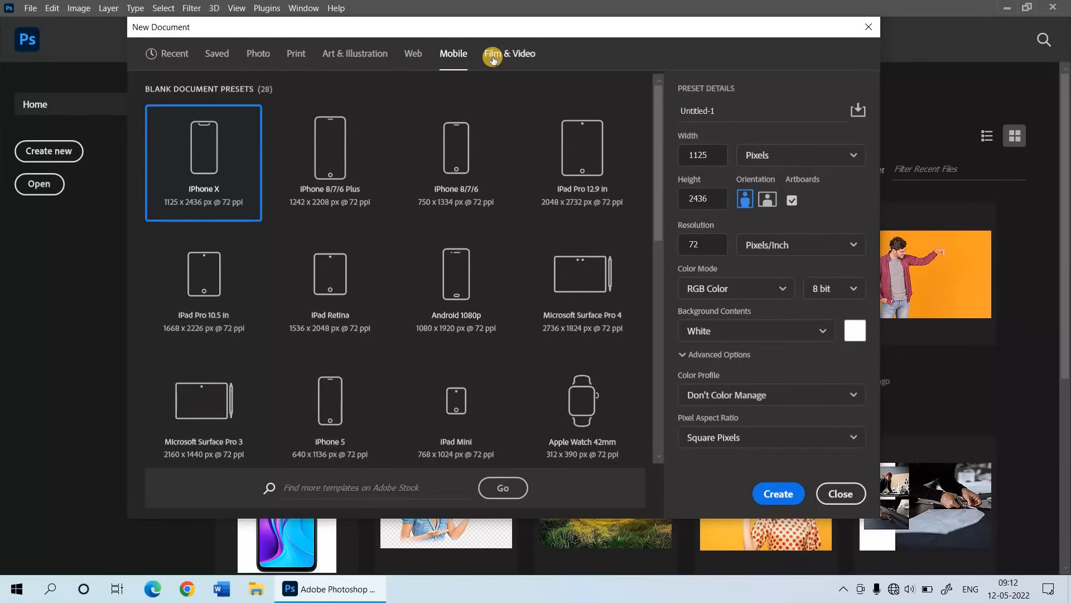
pyautogui.click(492, 58)
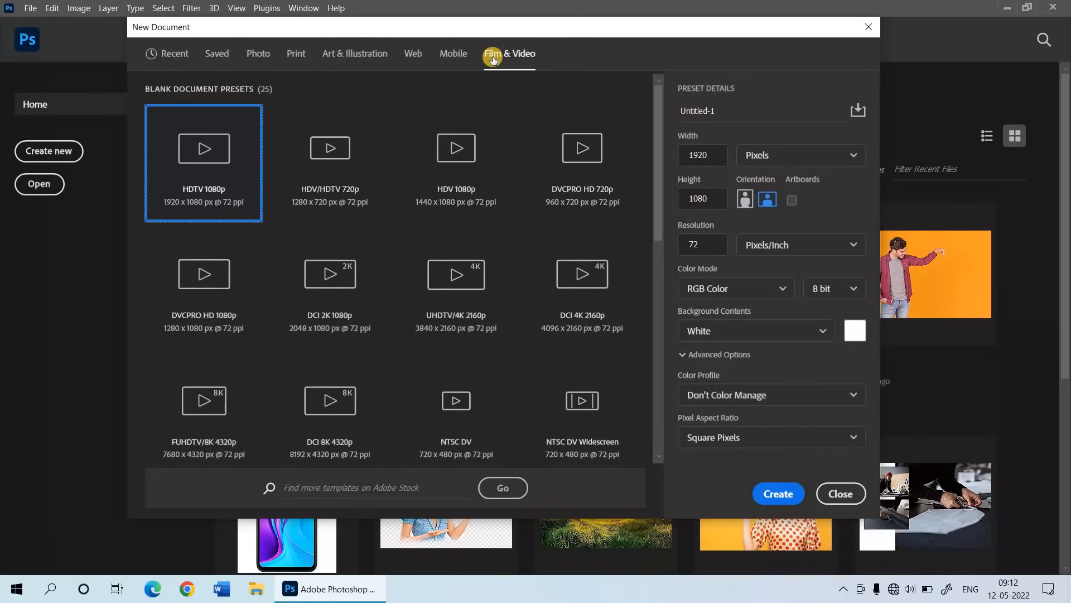
pyautogui.click(177, 54)
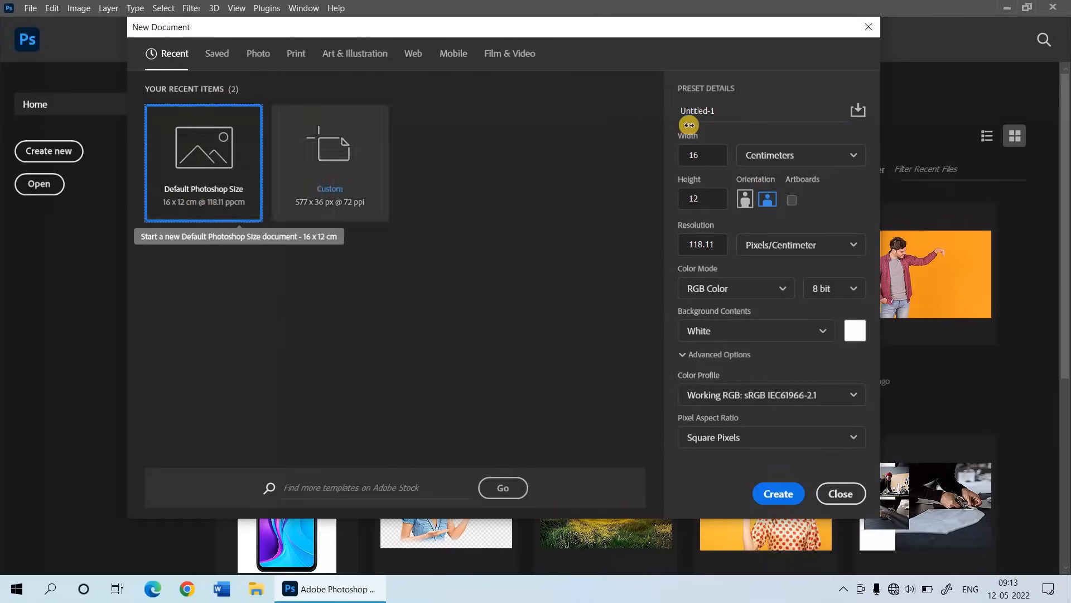
# - Name the new document First
pyautogui.click(727, 114)
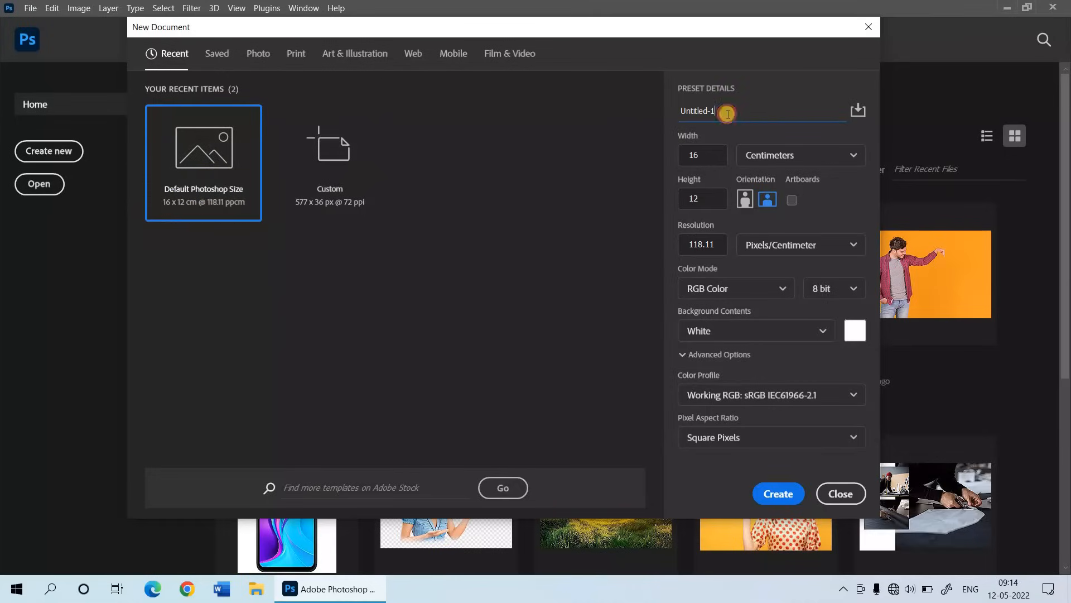
pyautogui.press('BackSpace')
pyautogui.press('BackSpace')
pyautogui.press('BackSpace')
pyautogui.press('BackSpace')
pyautogui.press('BackSpace')
pyautogui.press('BackSpace')
pyautogui.press('BackSpace')
pyautogui.press('BackSpace')
pyautogui.press('BackSpace')
pyautogui.press('BackSpace')
pyautogui.write('First')
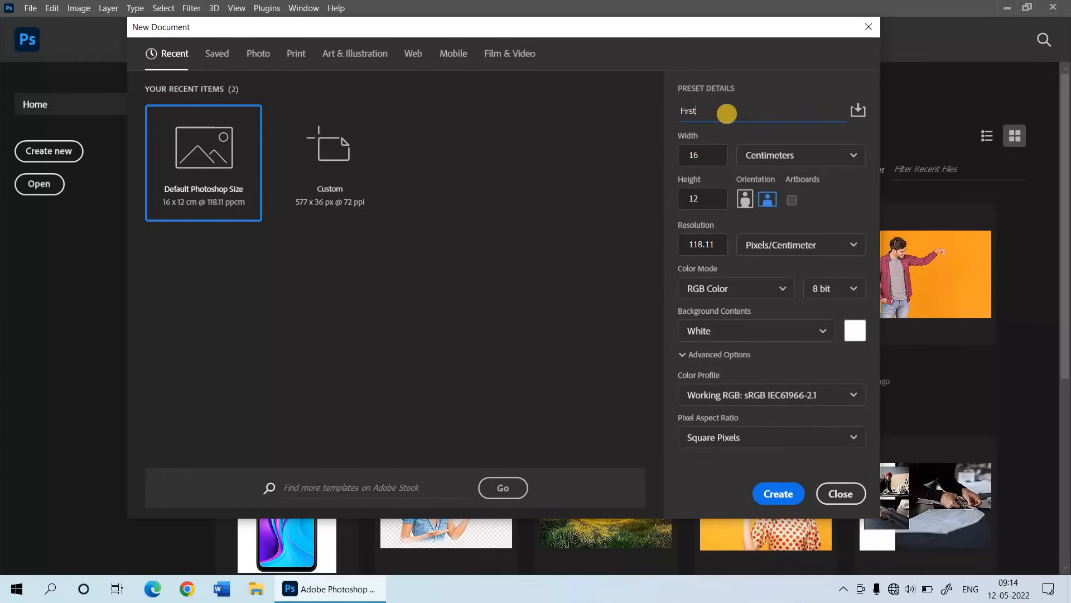
# - Switch the new document's size units from centimeters to Pixels
pyautogui.click(707, 155)
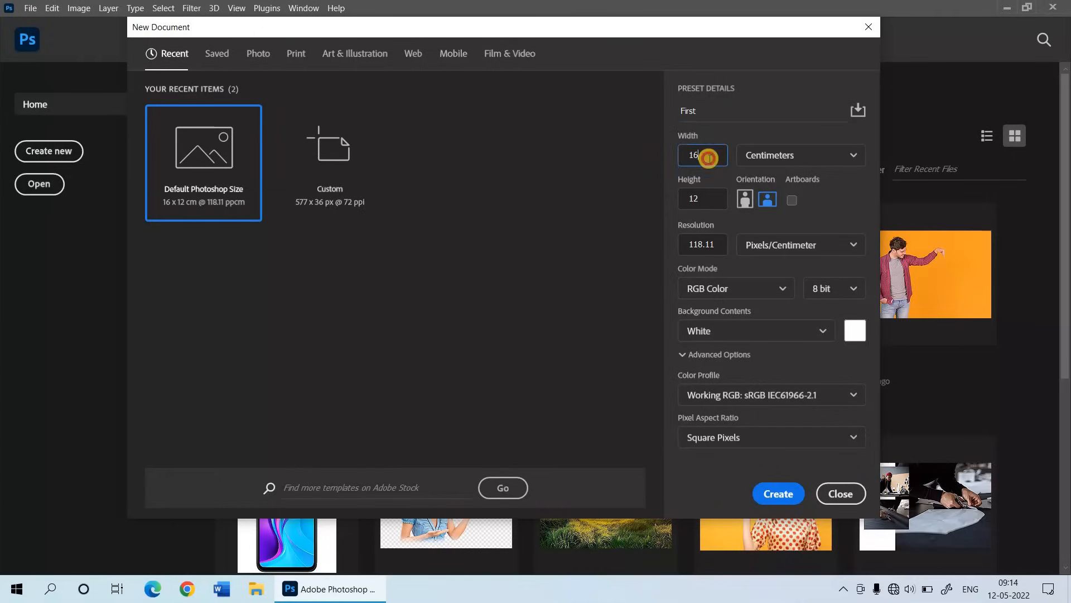
pyautogui.click(806, 157)
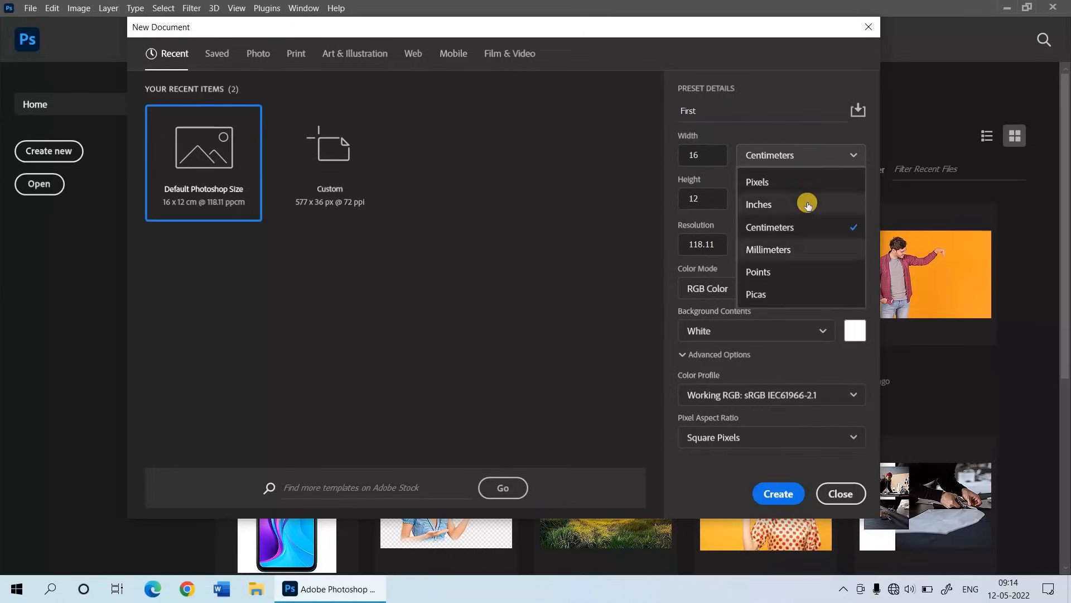
pyautogui.click(795, 177)
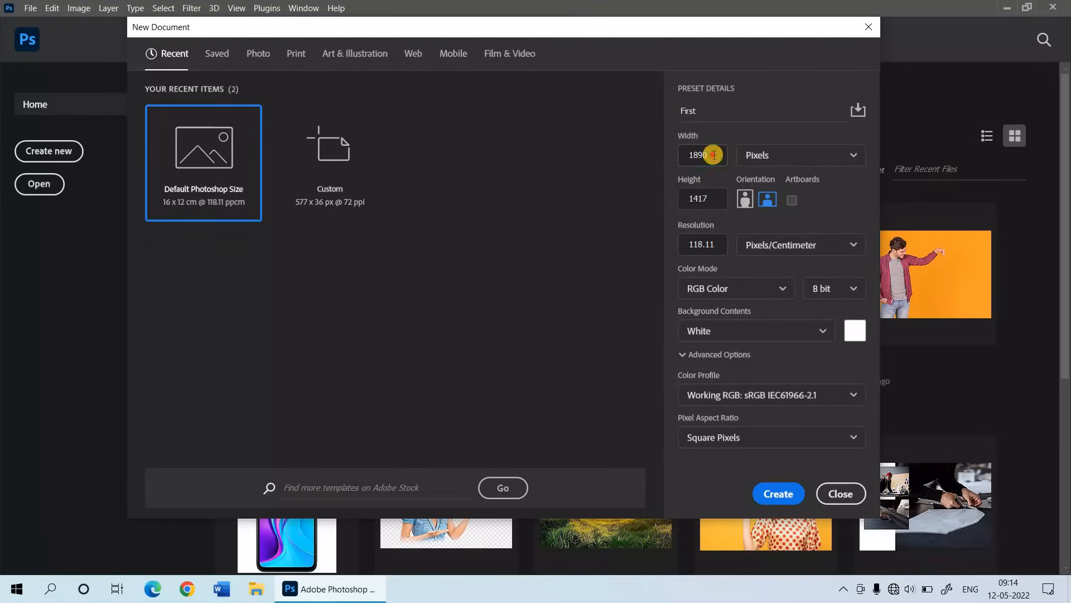
# - Set the new document's width to 1000 pixels and its height to 500 pixels
pyautogui.click(714, 155)
pyautogui.press('BackSpace')
pyautogui.press('BackSpace')
pyautogui.press('BackSpace')
pyautogui.press('BackSpace')
pyautogui.write('1000')
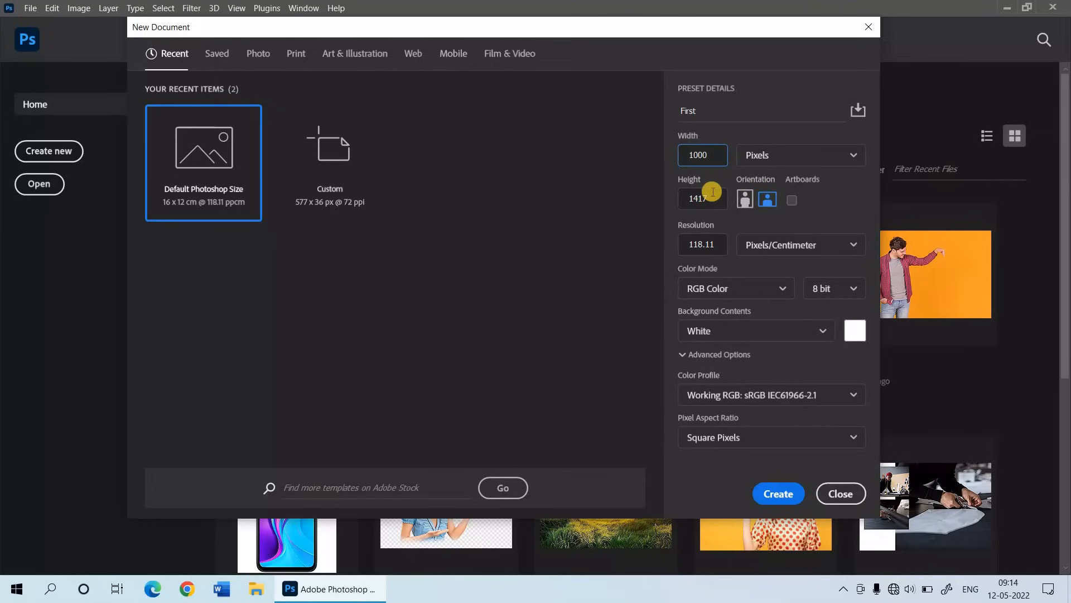
pyautogui.doubleClick(713, 192)
pyautogui.write('500')
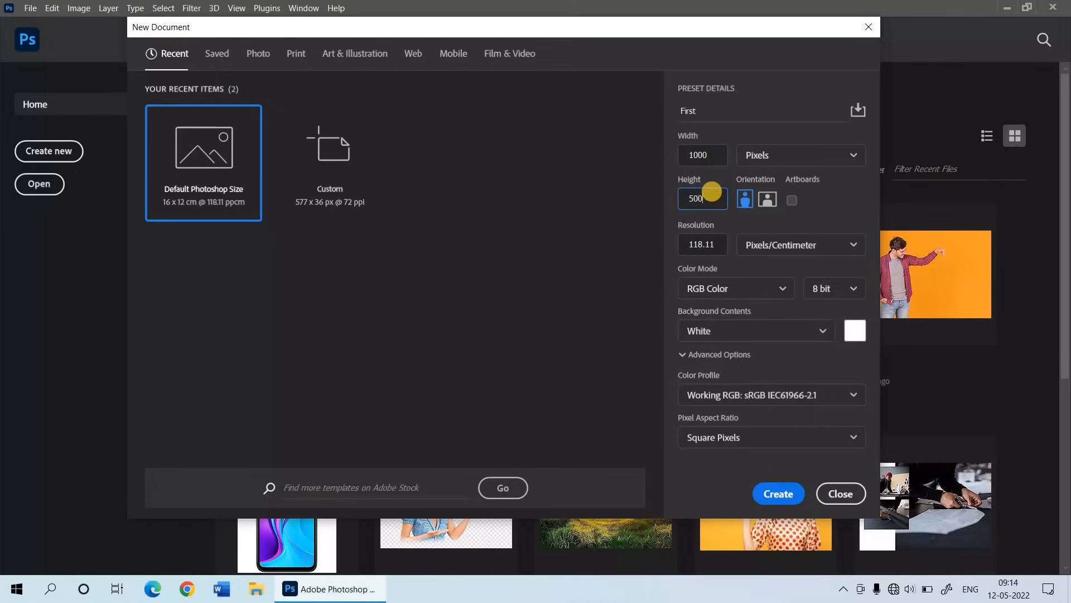
pyautogui.click(659, 202)
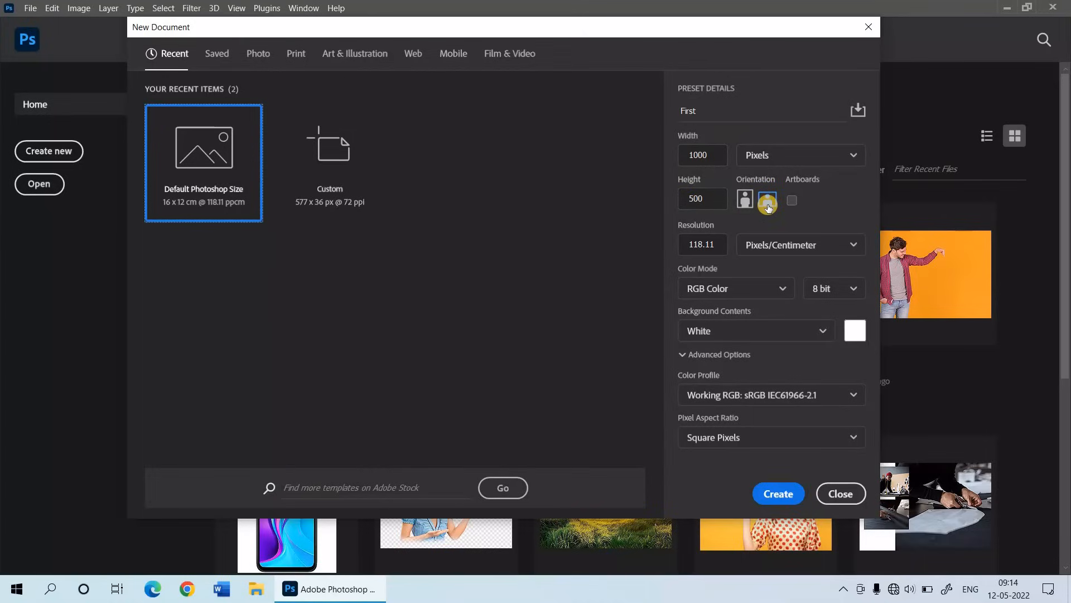
# - Change the new document's width to 500 pixels
pyautogui.doubleClick(712, 155)
pyautogui.write('500')
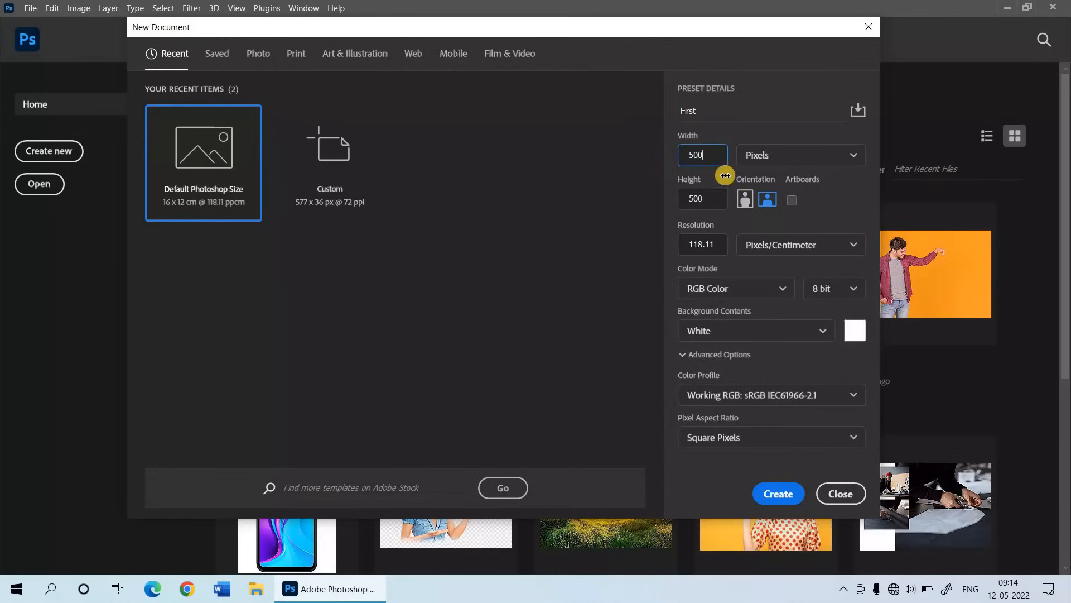
# - Re-enter the new document's height as 500 pixels
pyautogui.click(718, 200)
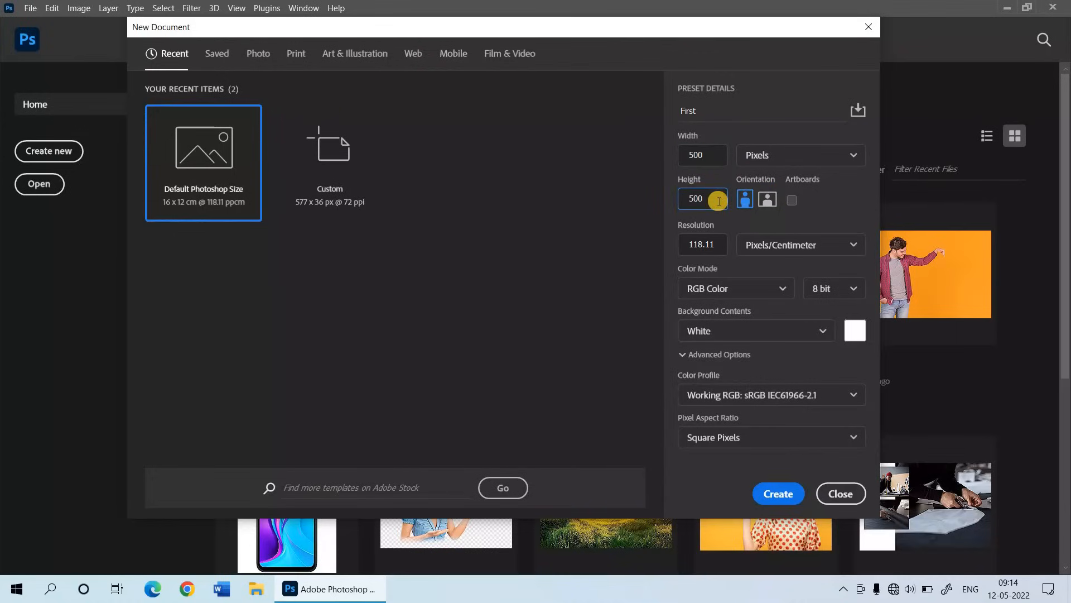
pyautogui.press('BackSpace')
pyautogui.press('BackSpace')
pyautogui.press('BackSpace')
pyautogui.write('500')
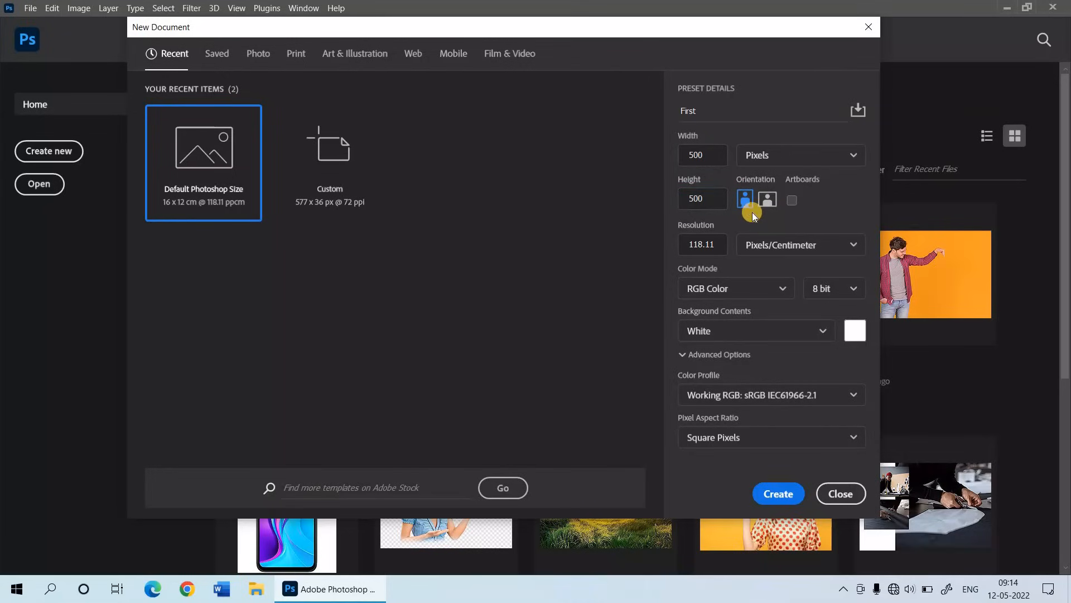
# - Set the new document's width to 1000 pixels
pyautogui.doubleClick(700, 156)
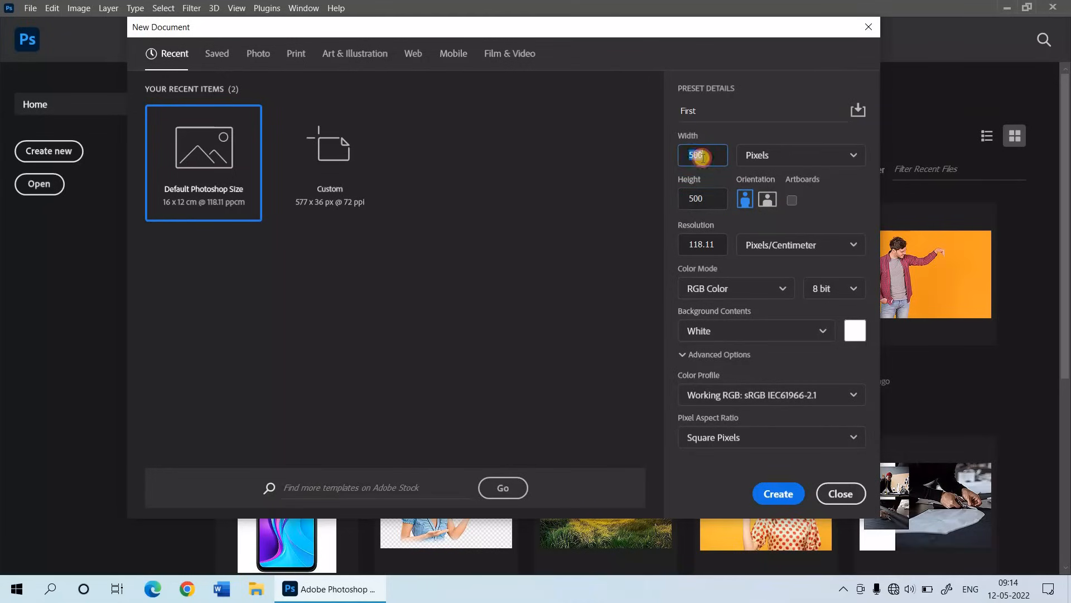
pyautogui.click(702, 157)
pyautogui.press('BackSpace')
pyautogui.press('BackSpace')
pyautogui.press('BackSpace')
pyautogui.write('1000')
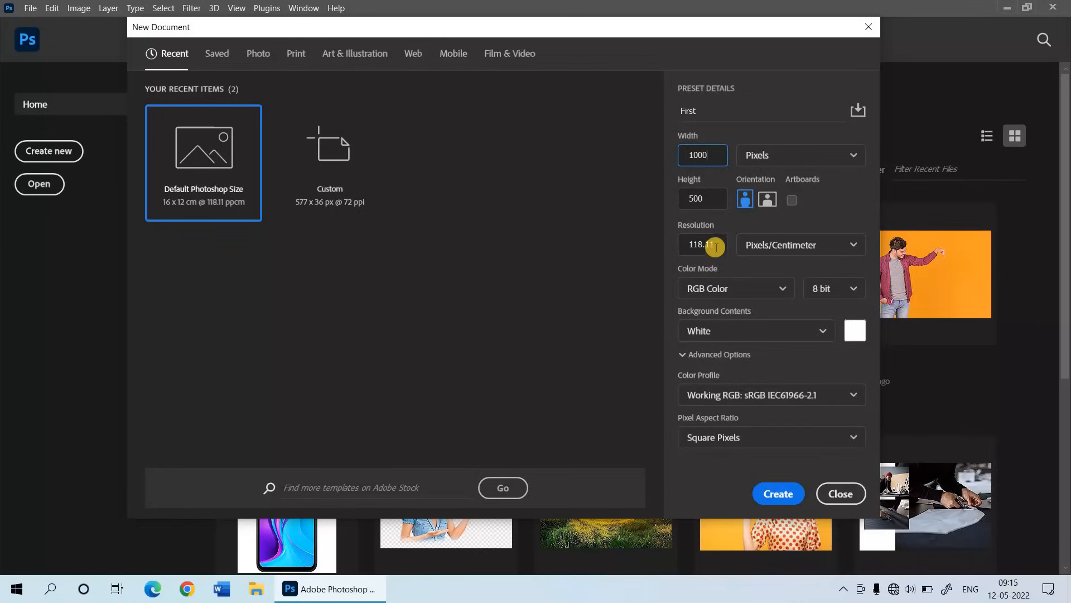
# - Set the new document's resolution to 250 pixels per centimeter
pyautogui.click(717, 246)
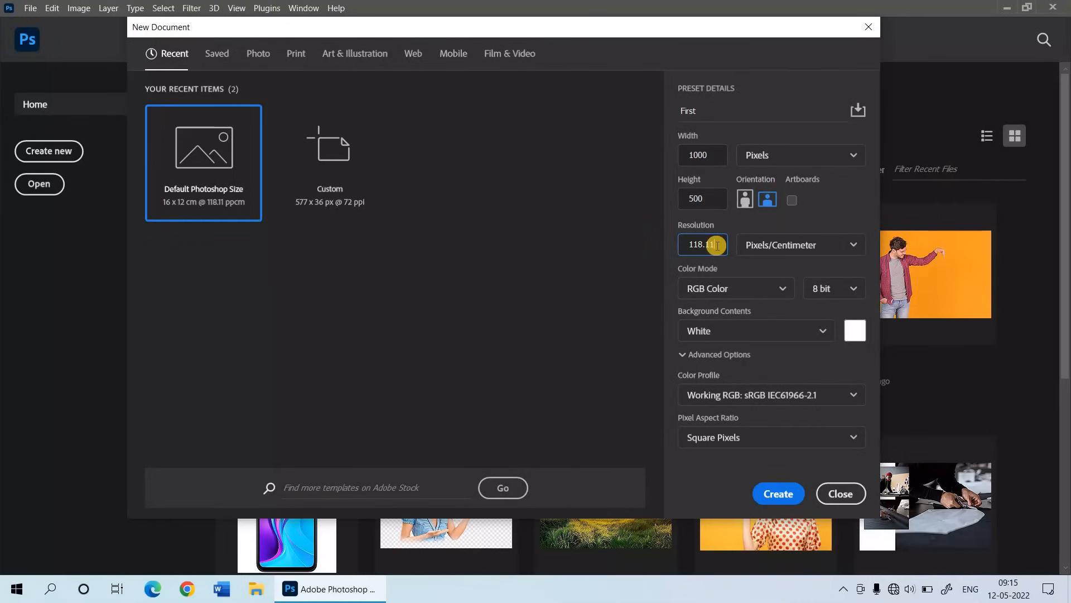
pyautogui.press('BackSpace')
pyautogui.press('BackSpace')
pyautogui.press('BackSpace')
pyautogui.press('BackSpace')
pyautogui.press('BackSpace')
pyautogui.press('BackSpace')
pyautogui.write('250')
pyautogui.click(732, 270)
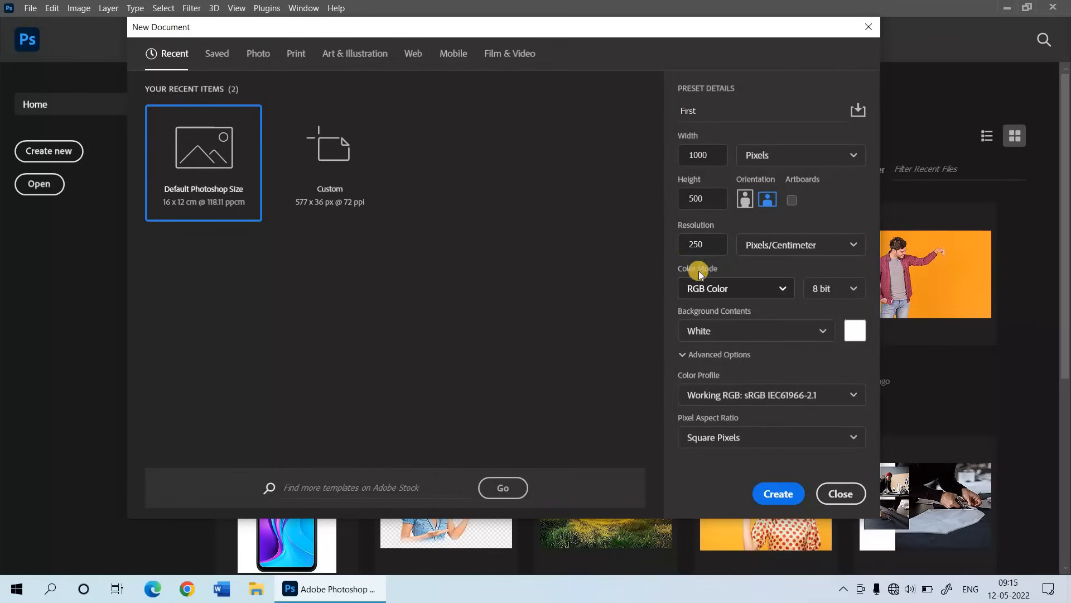
# - Choose RGB Color as the new document's color mode and White as its background contents
pyautogui.click(720, 287)
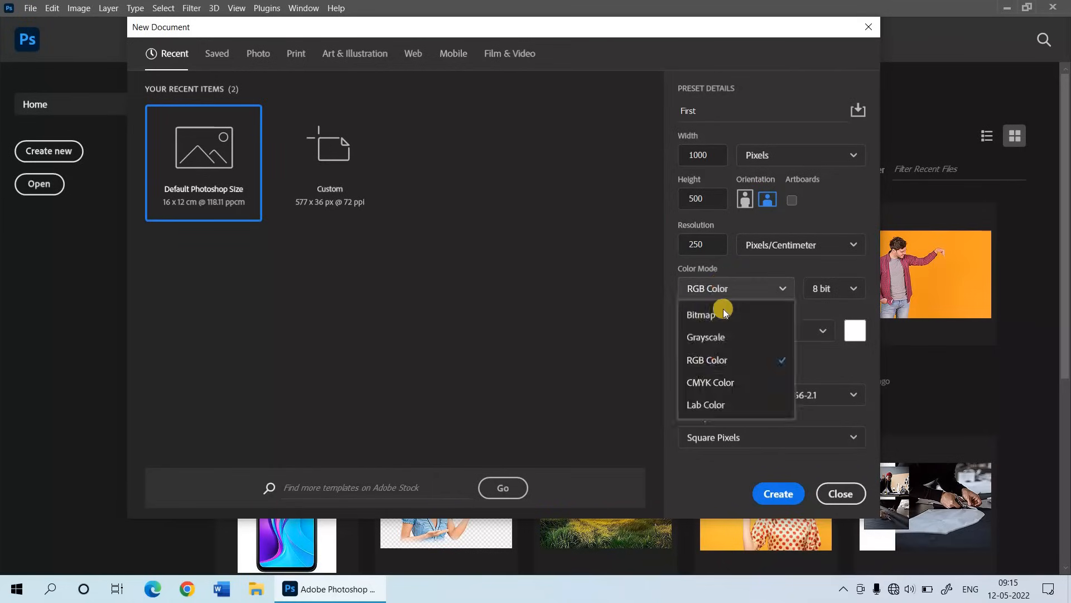
pyautogui.click(723, 360)
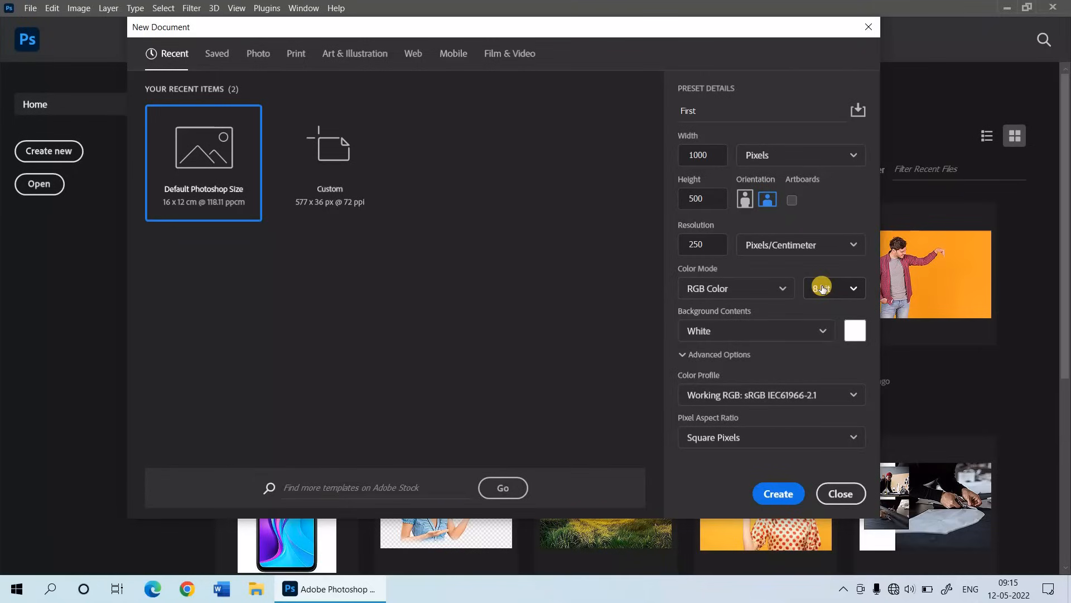
pyautogui.click(764, 332)
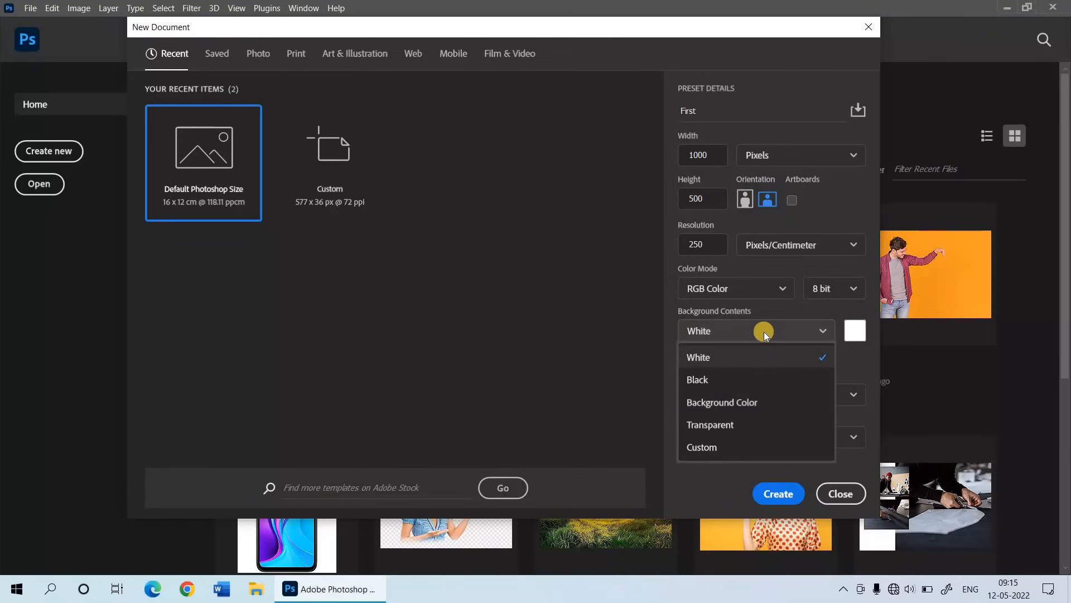
pyautogui.click(736, 357)
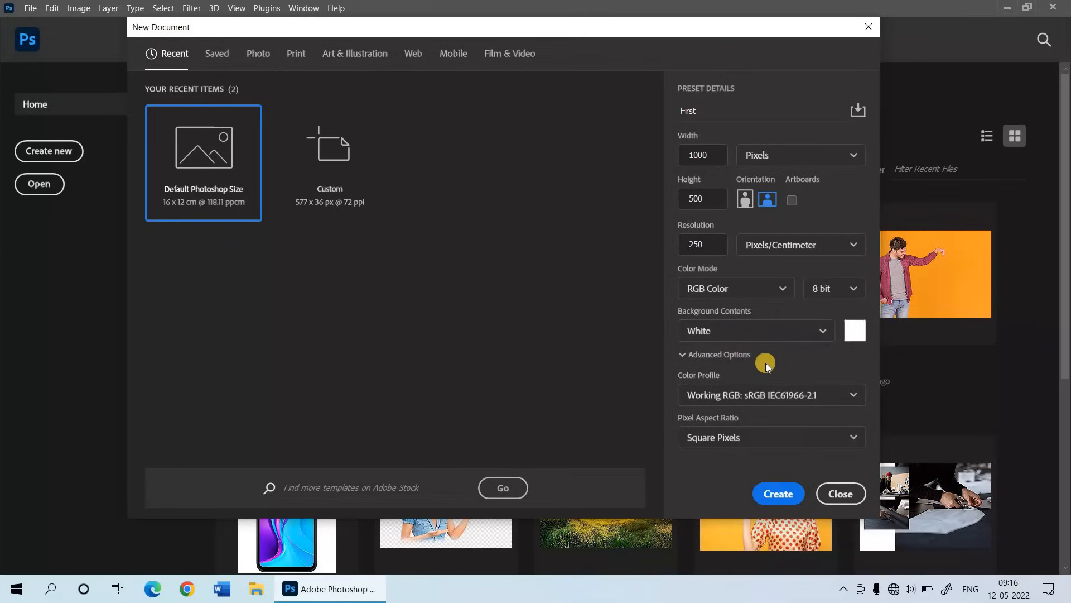
# - Choose the Working RGB: sRGB IEC61966-2.1 color profile and create the document
pyautogui.click(779, 399)
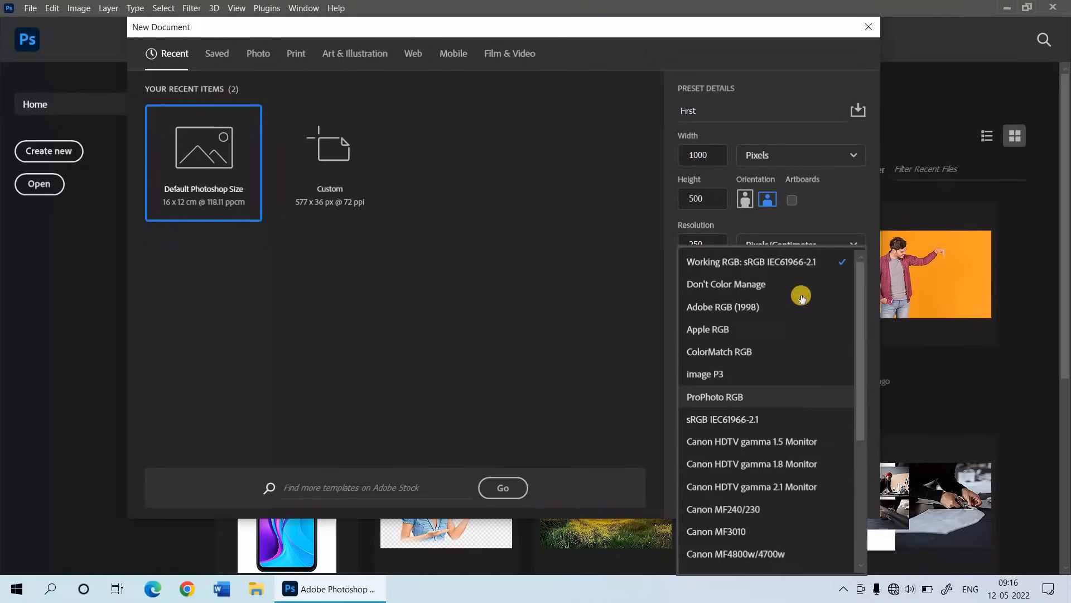
pyautogui.click(801, 257)
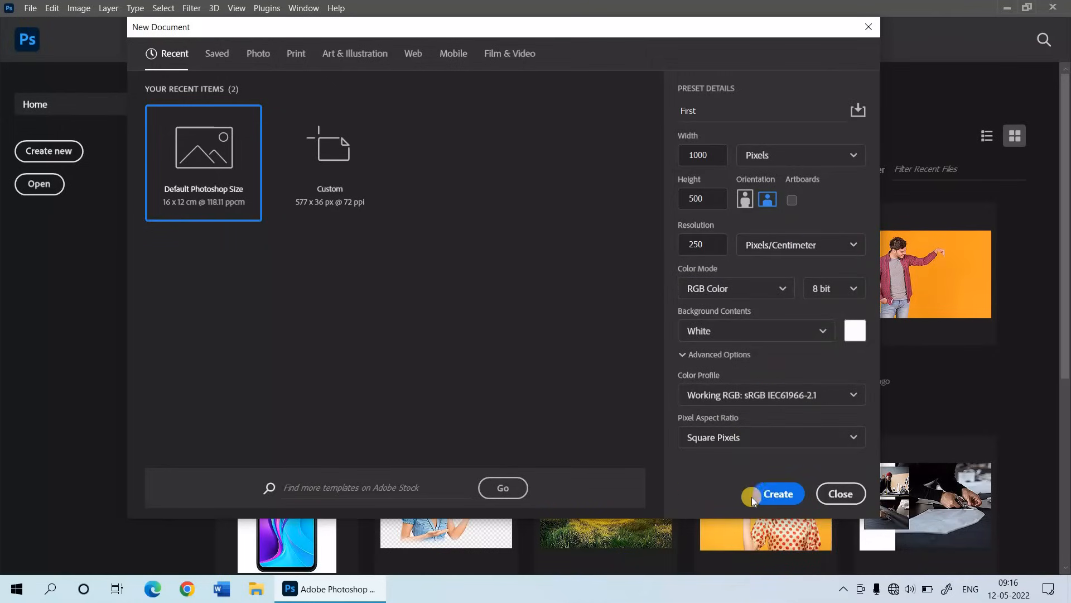
pyautogui.click(778, 499)
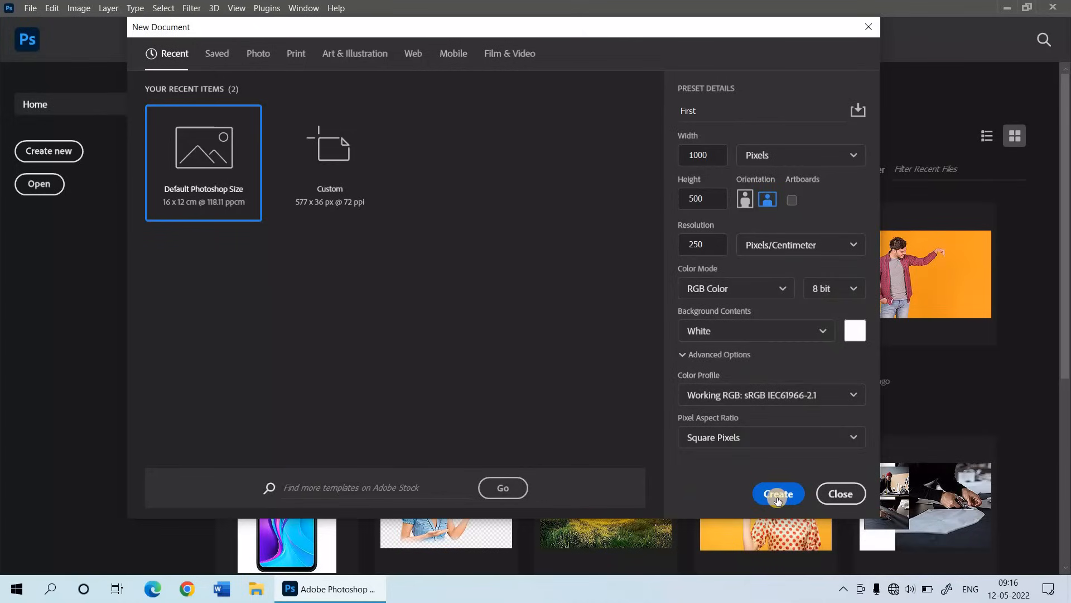
pyautogui.click(779, 494)
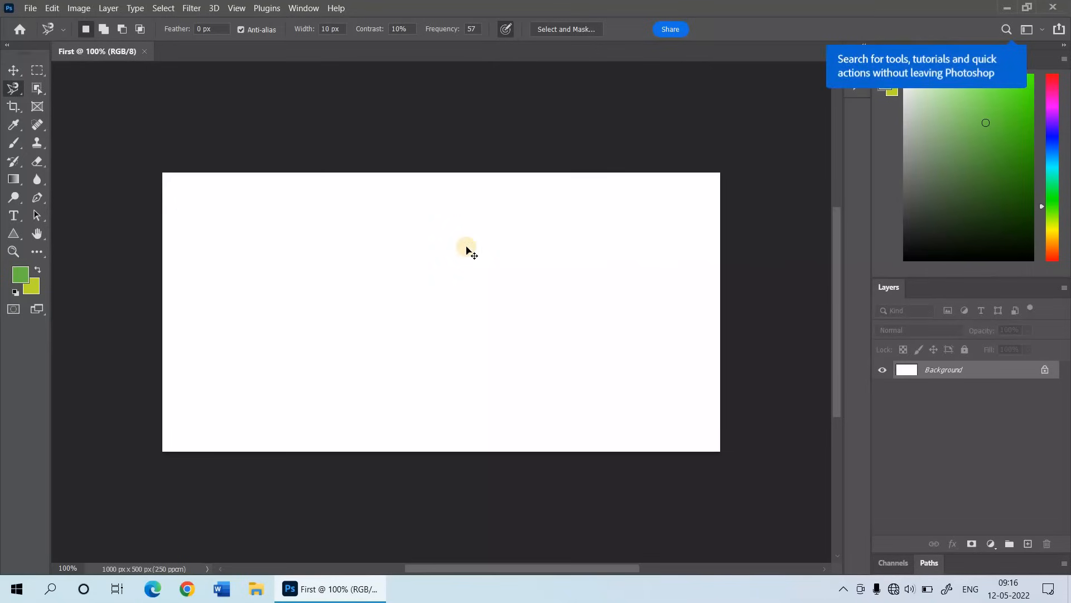
# - Examine the blank canvas at magnifications between 25% and 200%, ending at 100%
pyautogui.hotkey('ctrl', '+')
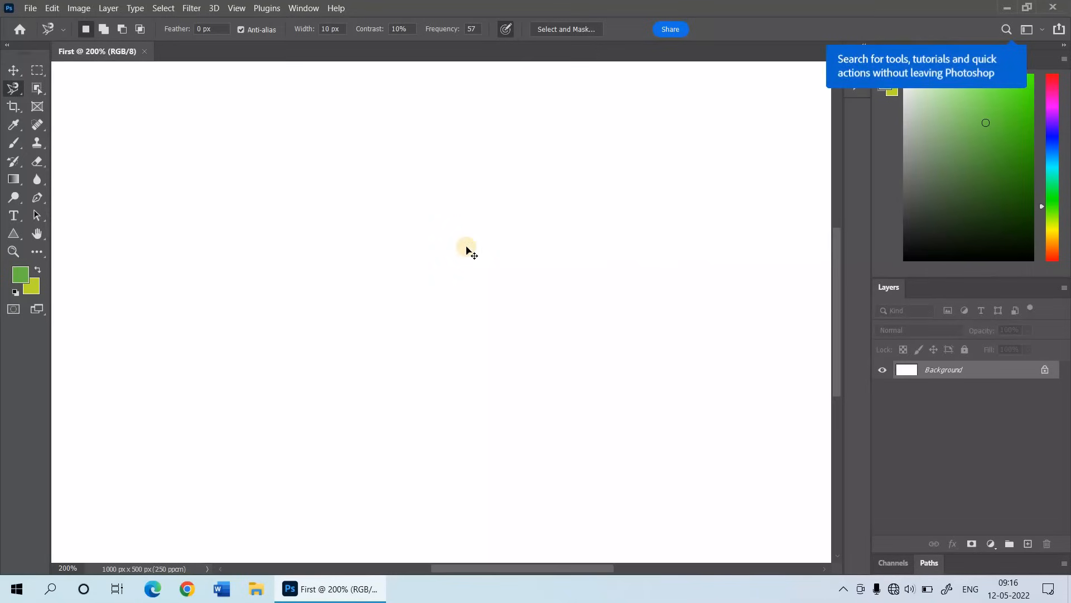
pyautogui.hotkey('ctrl', '-')
pyautogui.hotkey('ctrl', '-')
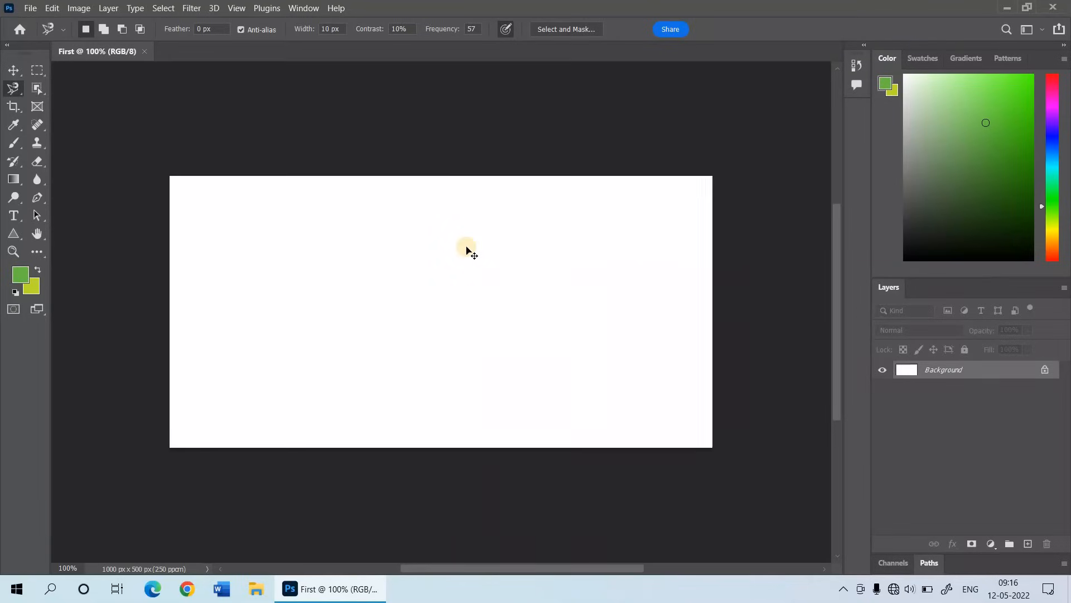
pyautogui.hotkey('ctrl', '-')
pyautogui.hotkey('ctrl', '-')
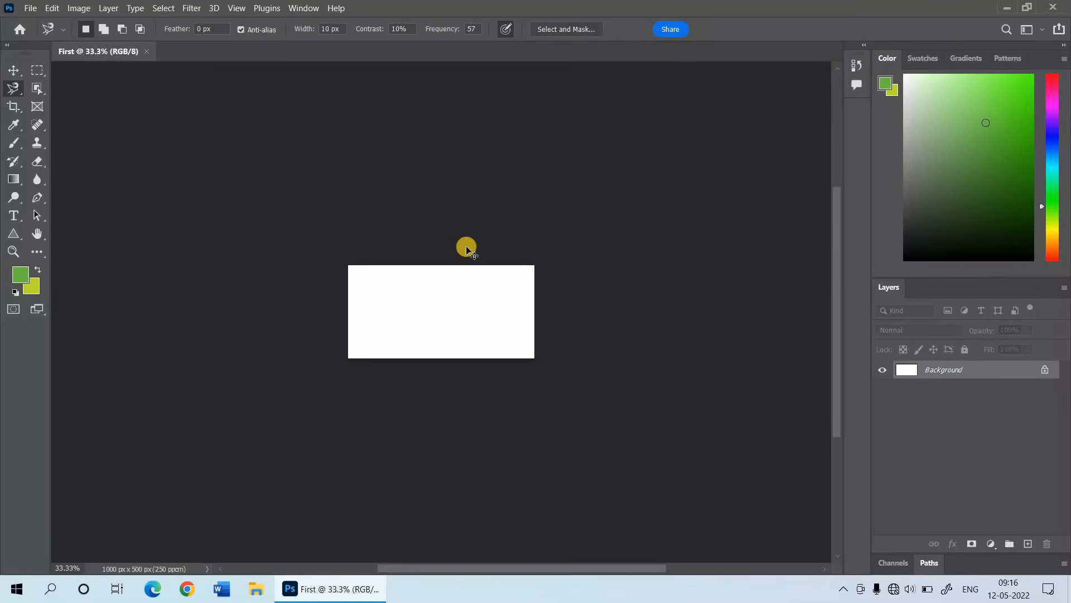
pyautogui.hotkey('ctrl', '+')
pyautogui.hotkey('ctrl', '+')
pyautogui.hotkey('ctrl', '+')
pyautogui.hotkey('ctrl', '+')
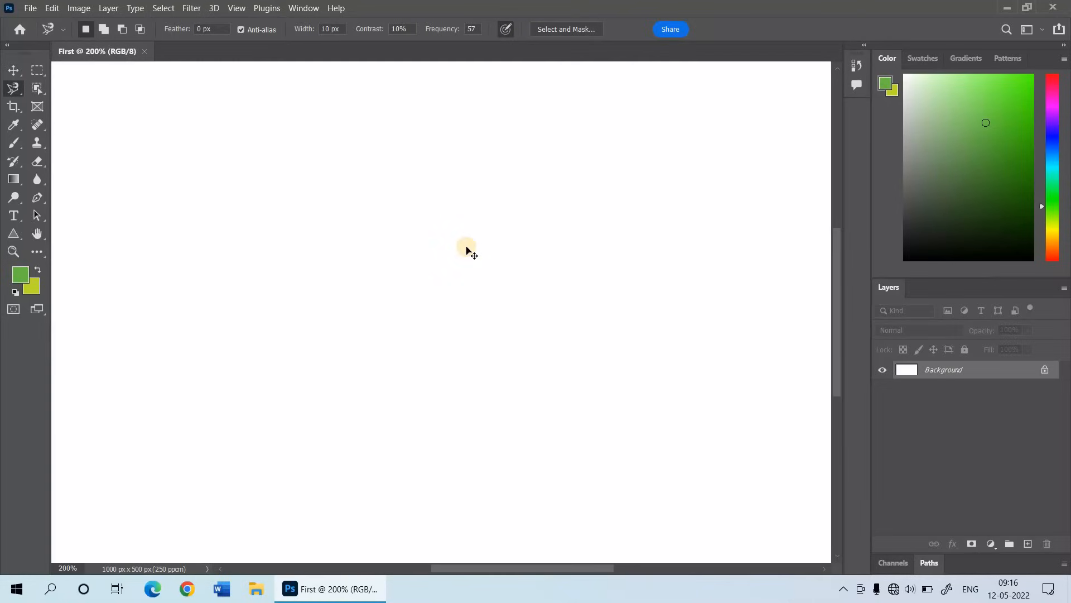
pyautogui.hotkey('ctrl', '-')
pyautogui.hotkey('ctrl', '-')
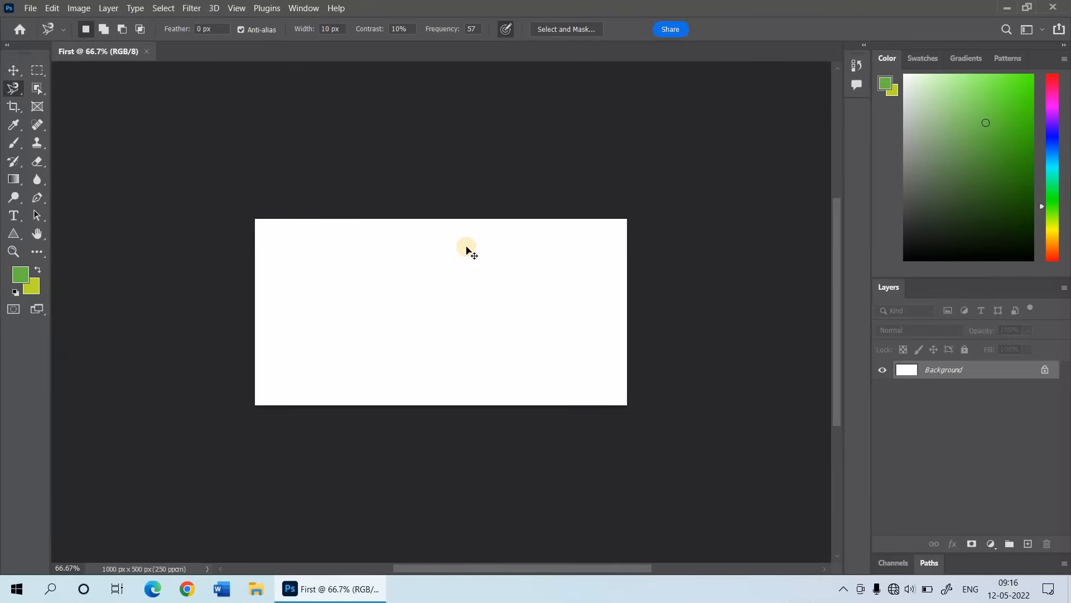
pyautogui.hotkey('ctrl', '-')
pyautogui.hotkey('ctrl', '-')
pyautogui.hotkey('ctrl', '-')
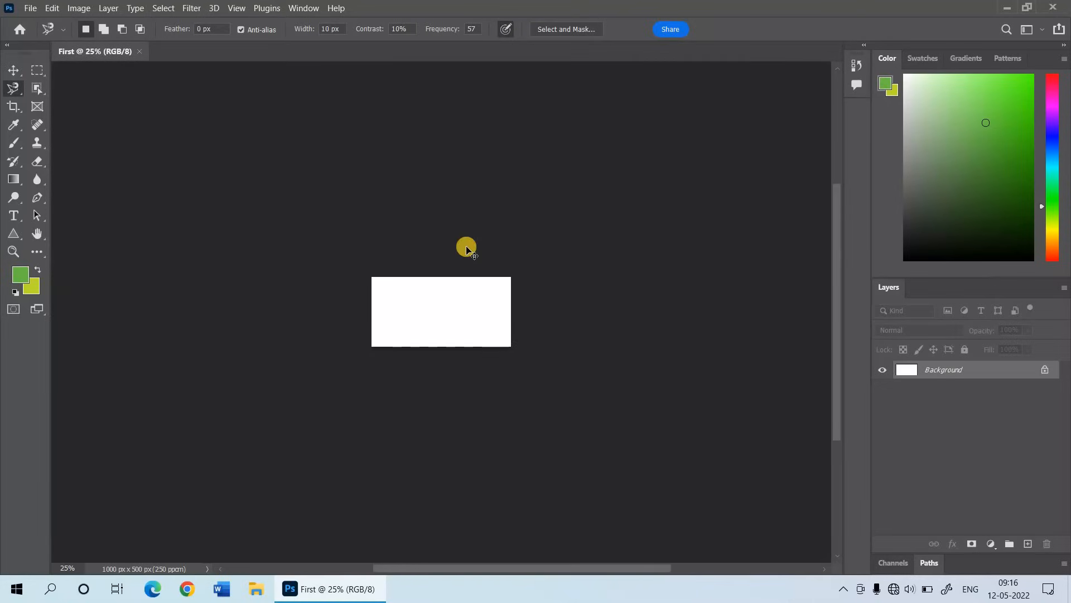
pyautogui.hotkey('ctrl', '+')
pyautogui.hotkey('ctrl', '+')
pyautogui.hotkey('ctrl', '+')
pyautogui.hotkey('ctrl', '+')
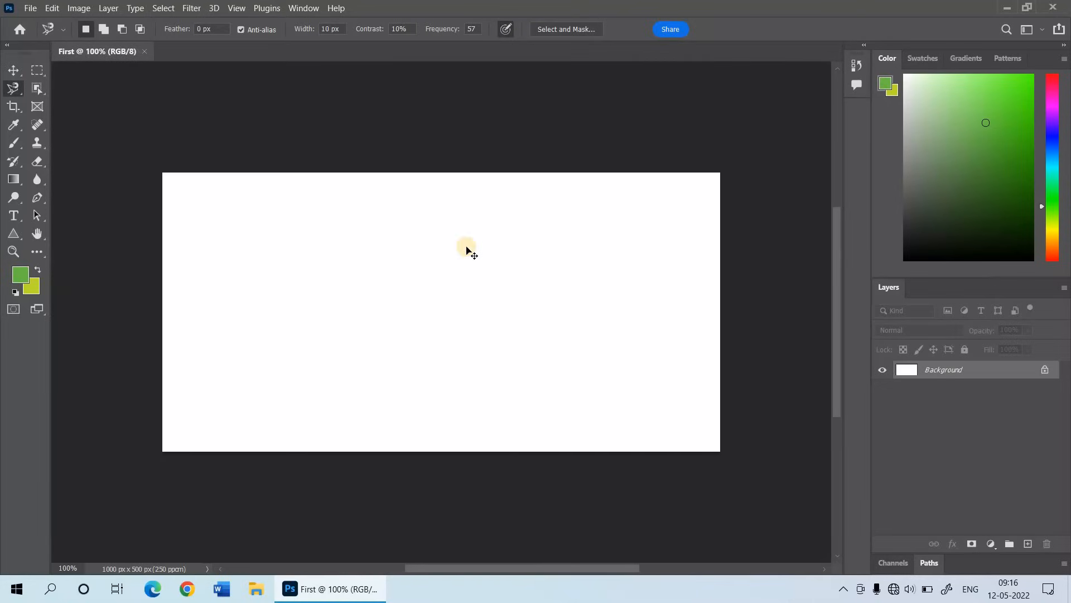
pyautogui.hotkey('ctrl', '+')
pyautogui.hotkey('ctrl', '-')
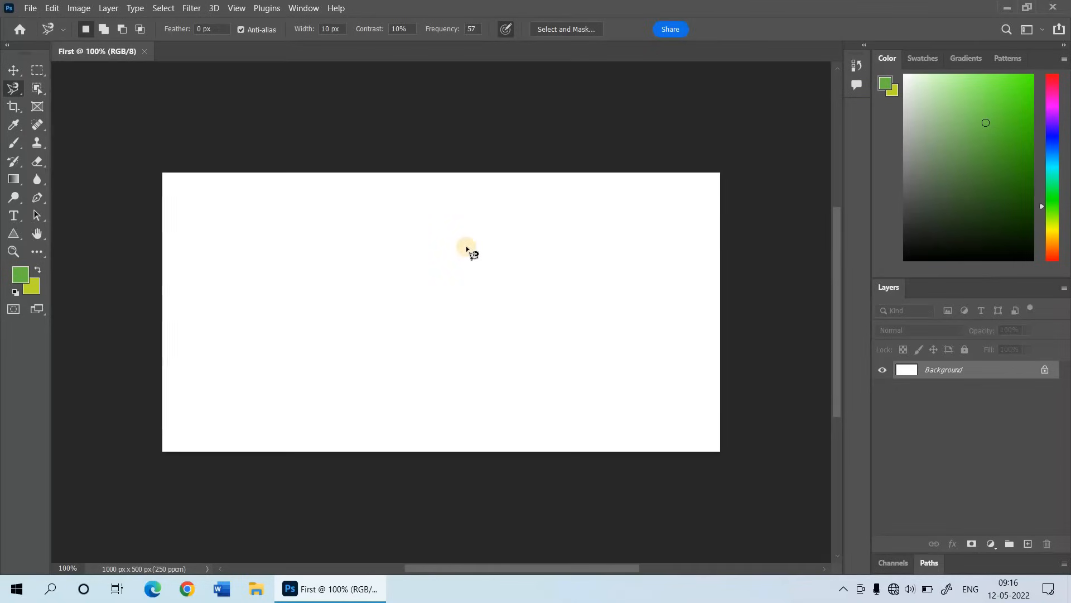
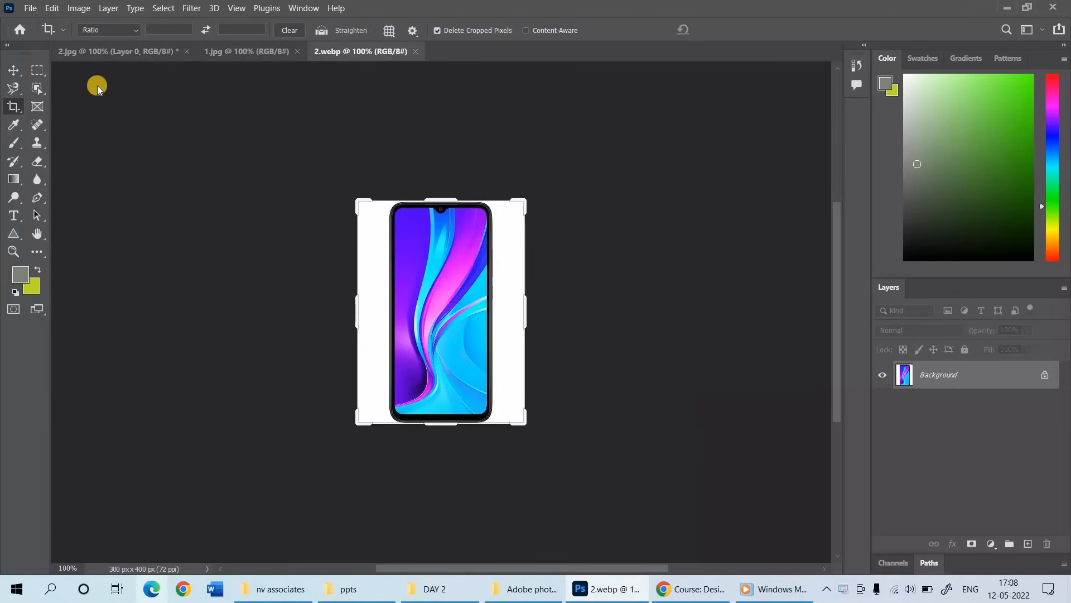
# - Compare the open images 2.jpg, 1.jpg and 2.webp and the lock state of their layers
pyautogui.click(109, 49)
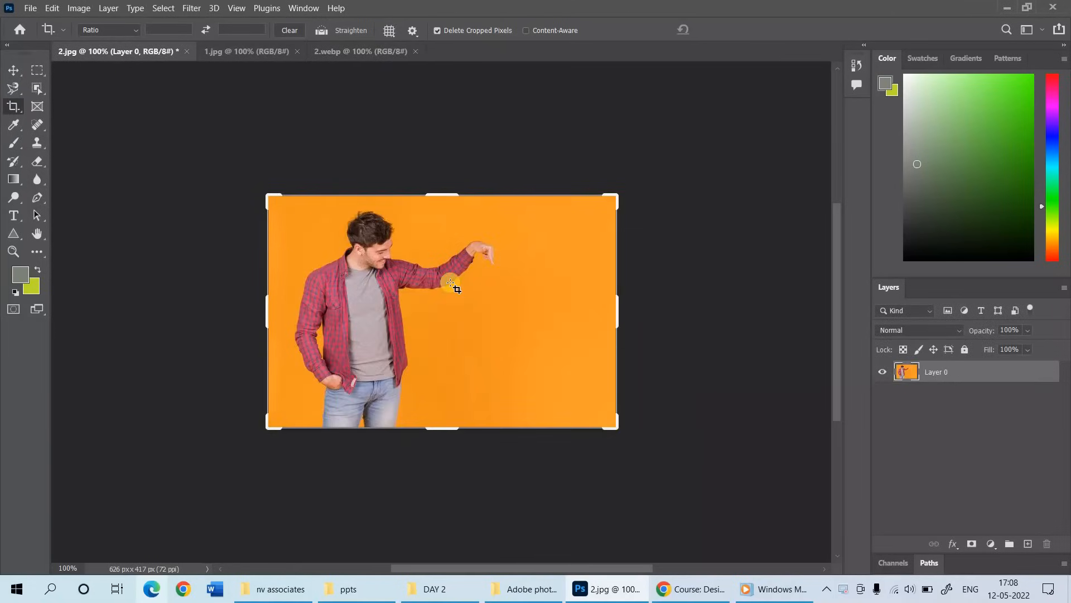
pyautogui.click(359, 52)
pyautogui.click(109, 50)
pyautogui.click(271, 48)
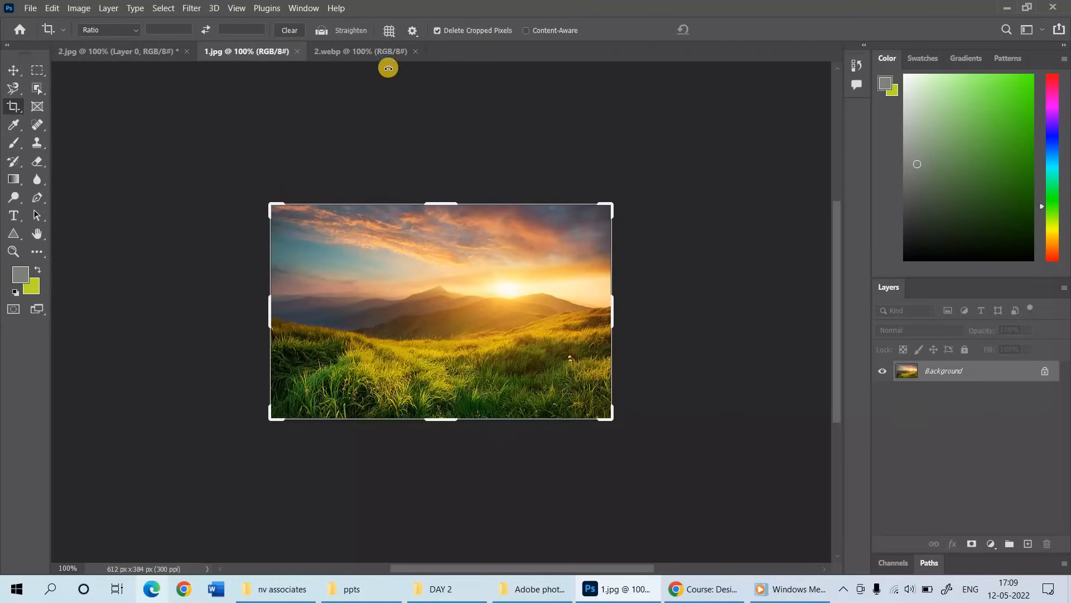
pyautogui.click(357, 51)
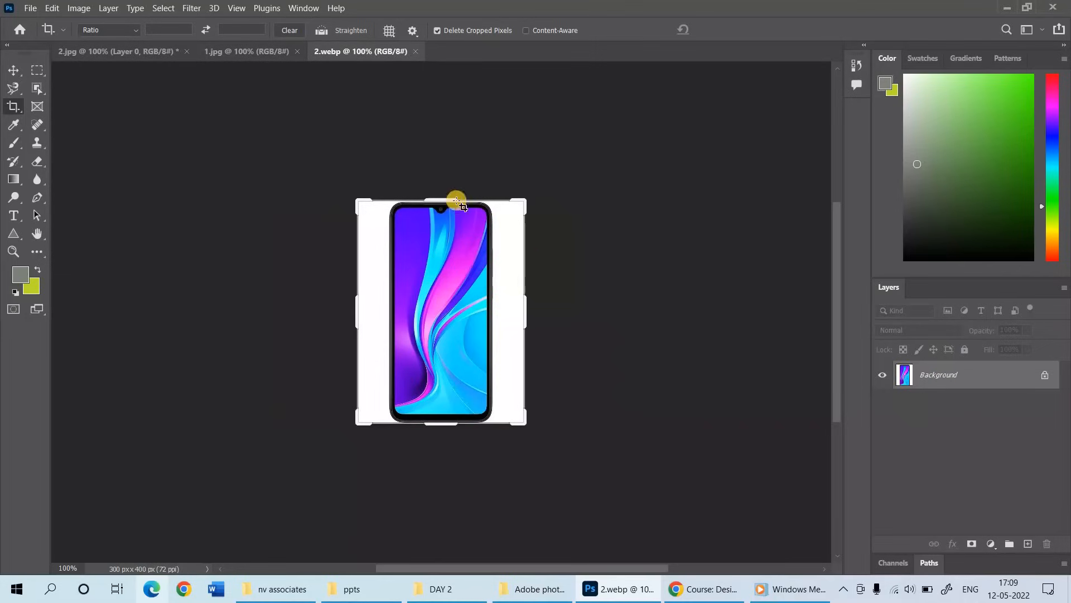
pyautogui.click(143, 56)
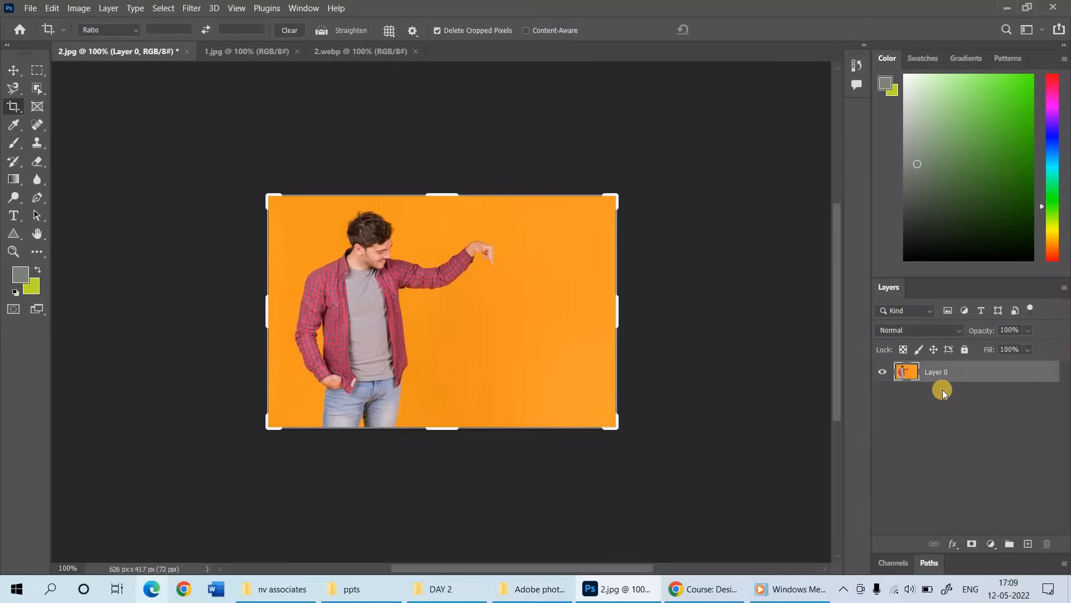
pyautogui.click(265, 49)
pyautogui.click(363, 51)
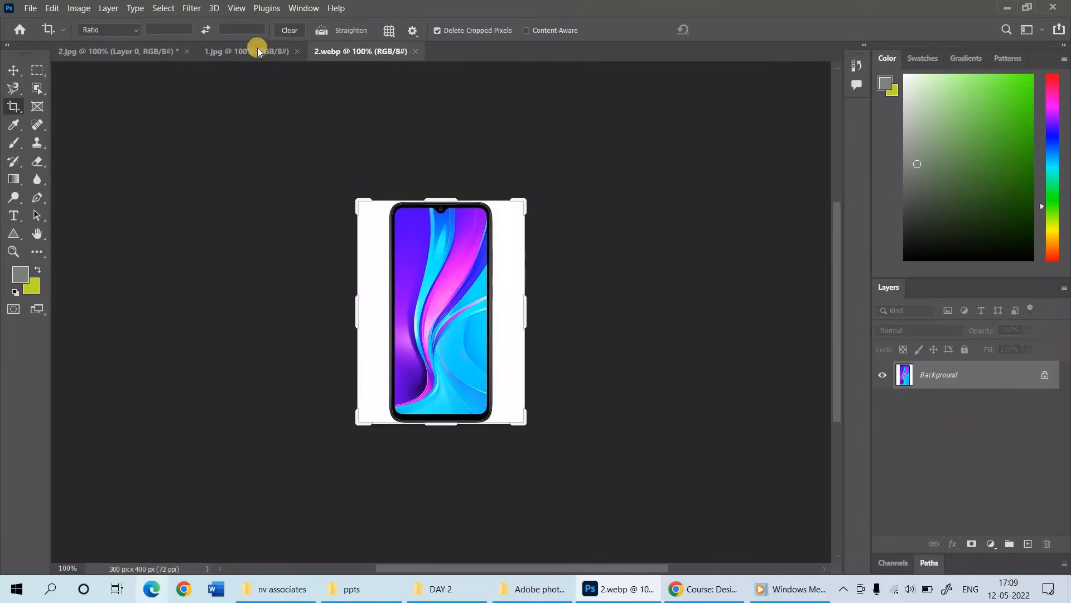
# - Unlock the Background layer of the phone image 2.webp and of the landscape image 1.jpg
pyautogui.click(260, 49)
pyautogui.click(336, 51)
pyautogui.click(1045, 376)
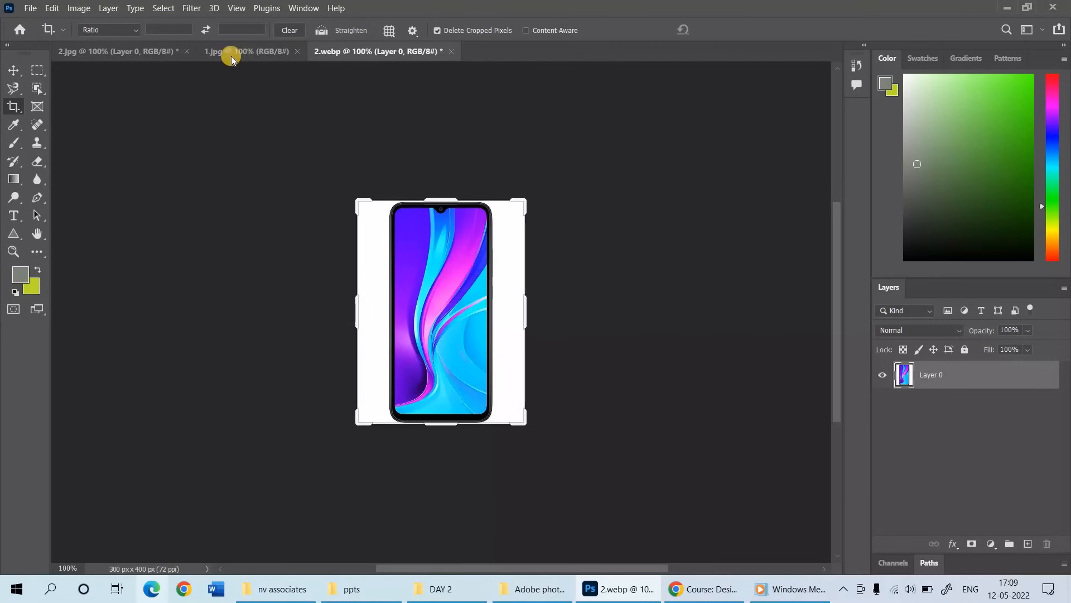
pyautogui.click(266, 61)
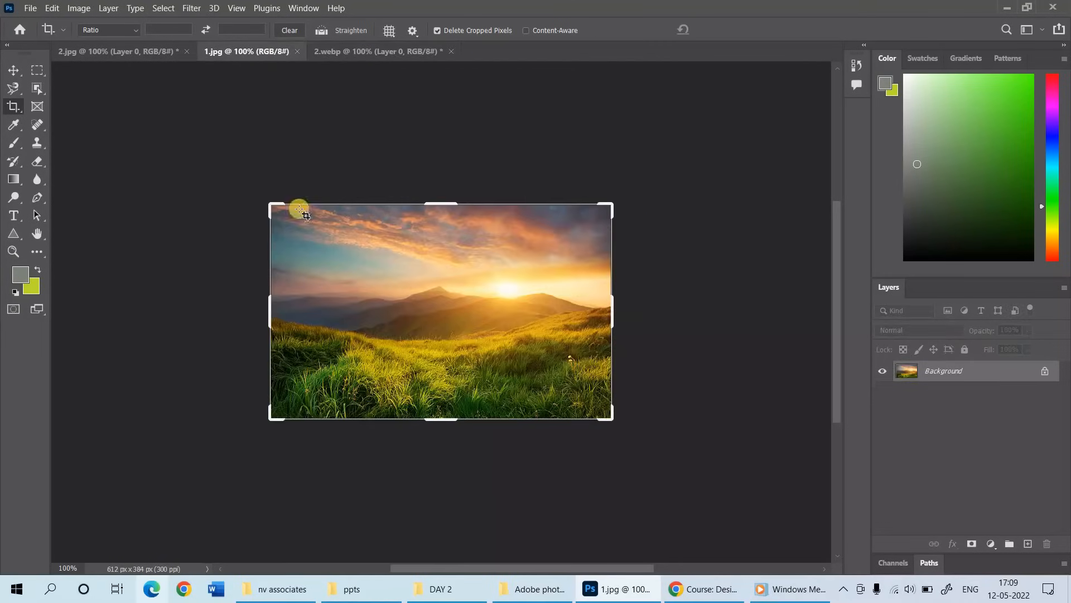
pyautogui.click(1044, 372)
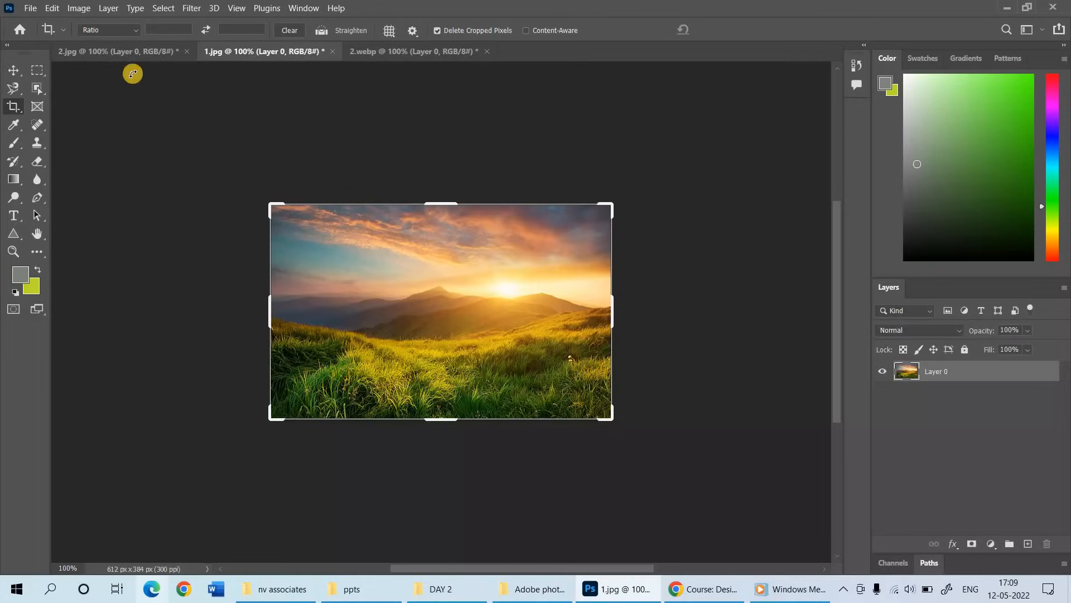
# - Check the layers of 2.jpg and 2.webp, ending with 2.webp as the active image
pyautogui.click(144, 59)
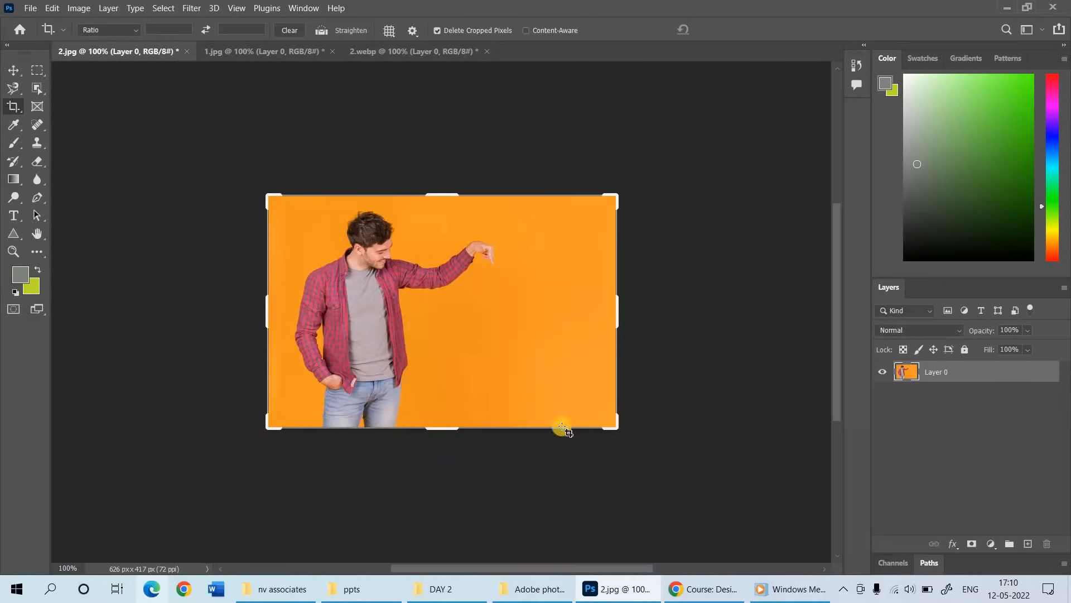
pyautogui.click(391, 51)
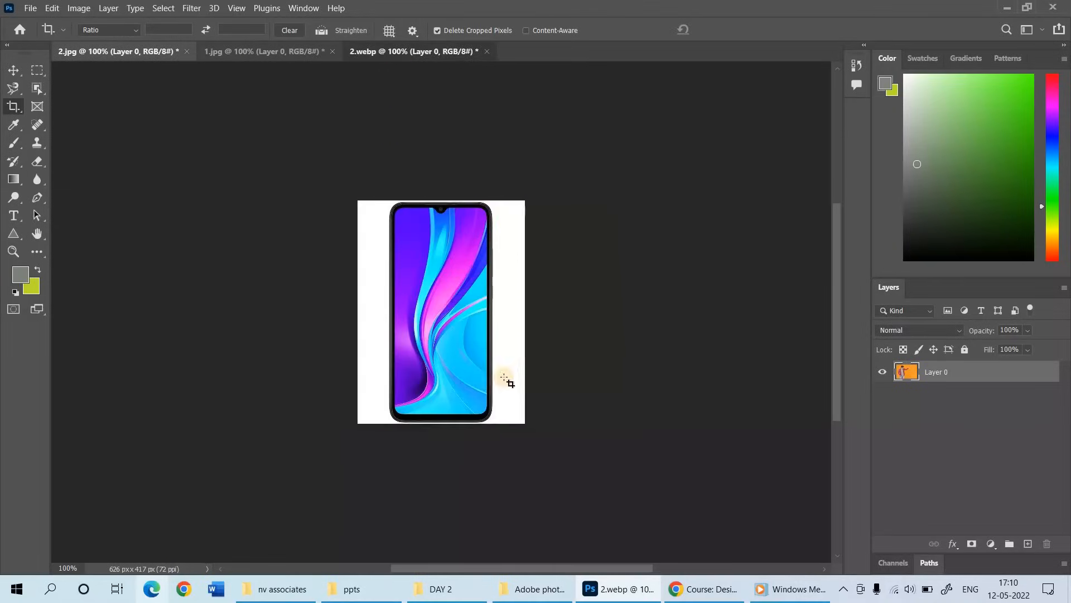
pyautogui.click(132, 53)
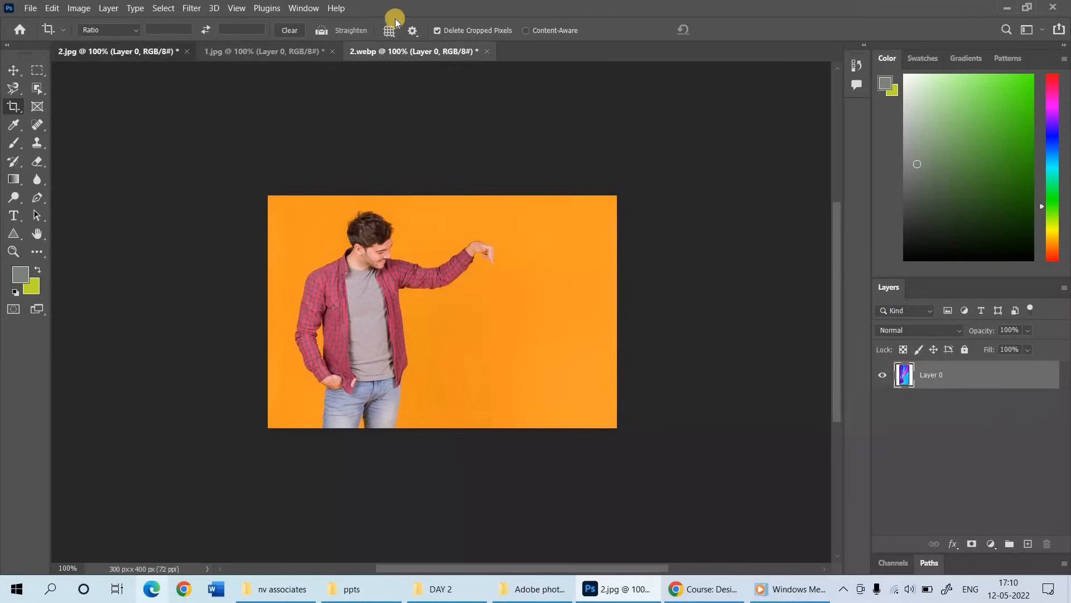
pyautogui.click(411, 50)
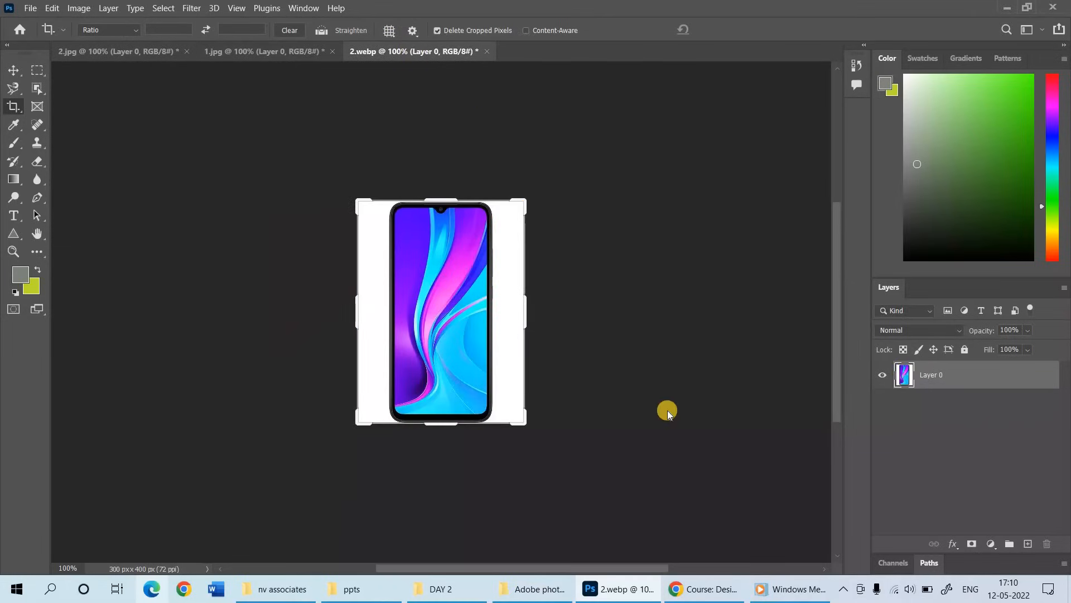
# - Duplicate Layer 0 of the phone image into the document 2.jpg as a layer named phone
pyautogui.rightClick(944, 377)
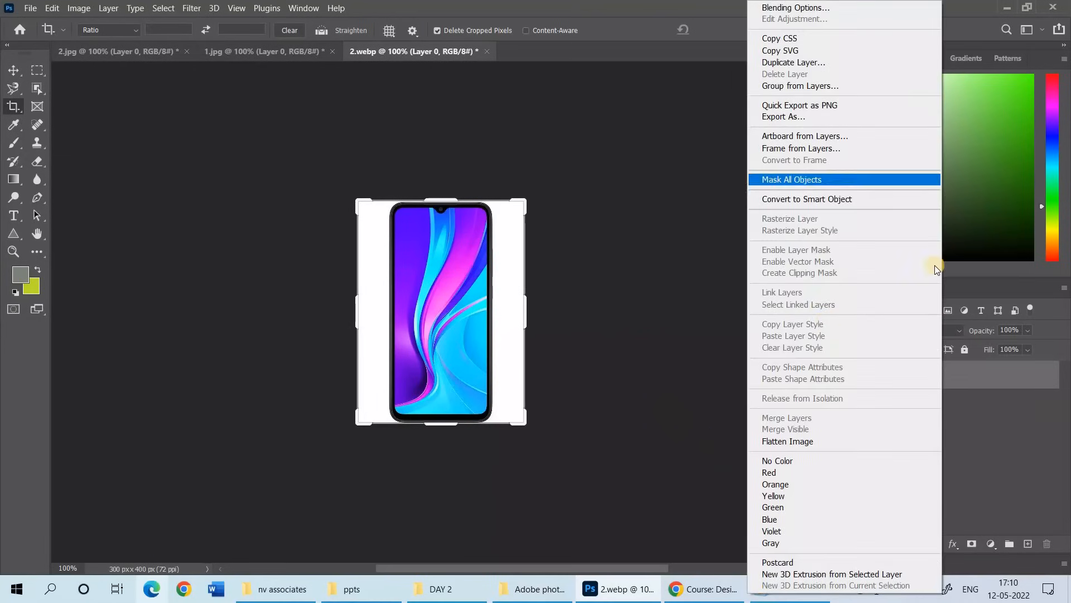
pyautogui.click(805, 62)
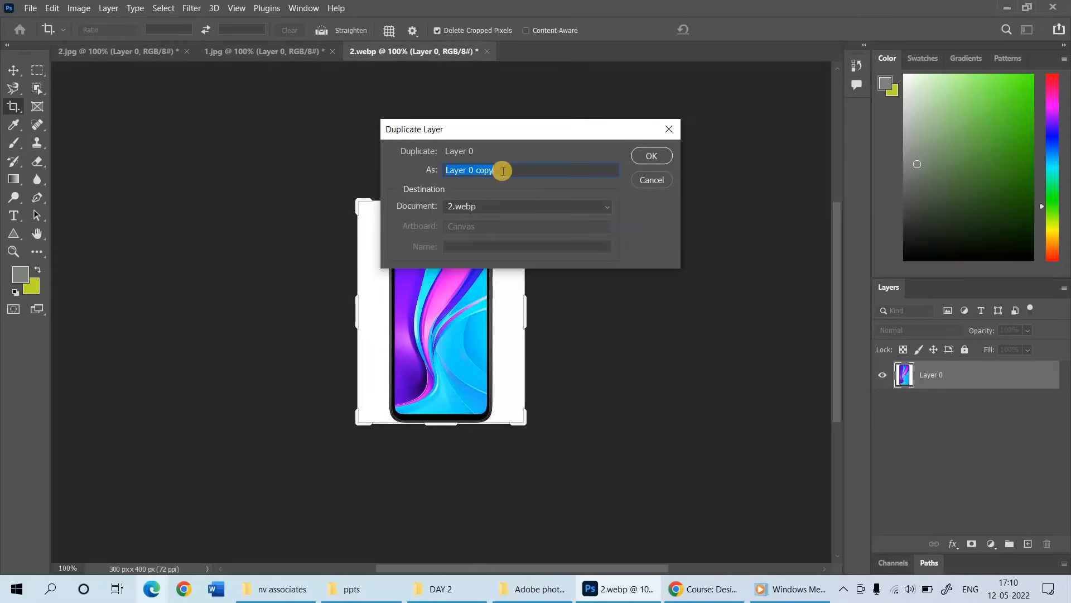
pyautogui.press('BackSpace')
pyautogui.click(474, 208)
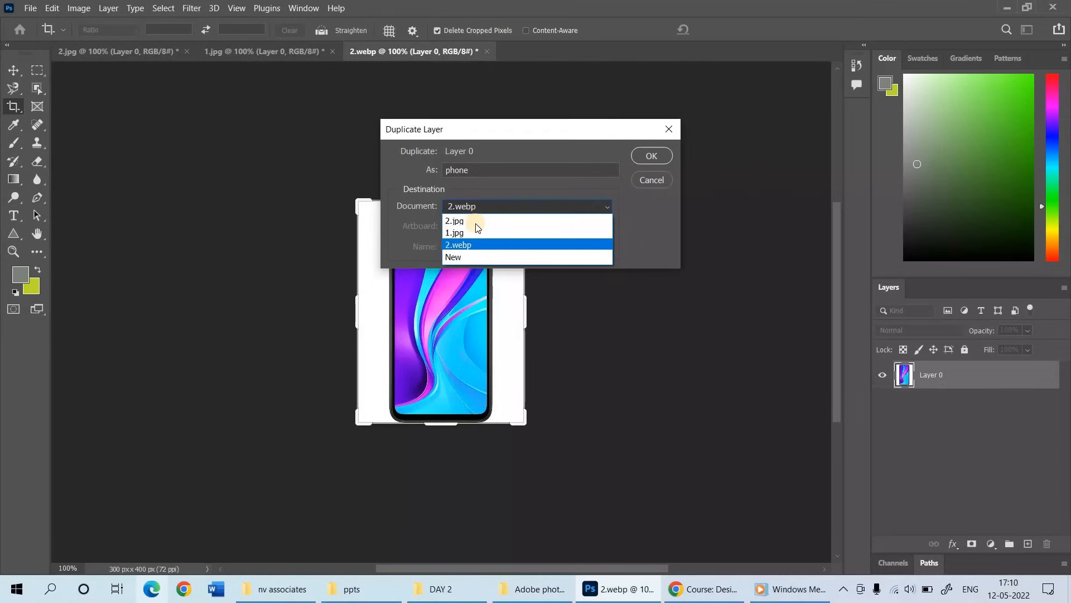
pyautogui.click(466, 220)
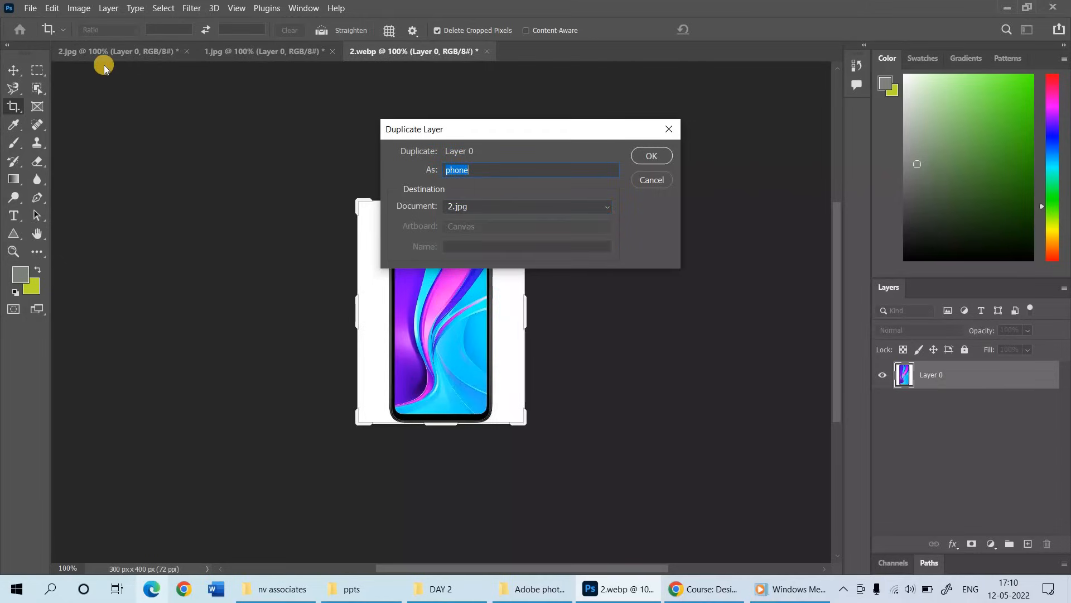
pyautogui.click(652, 156)
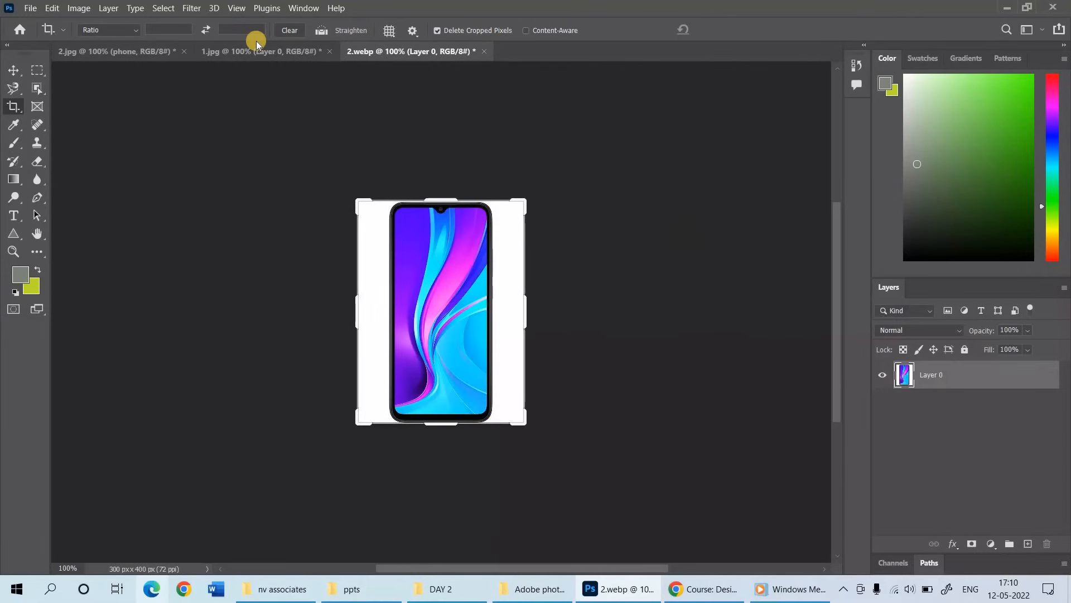
# - In 2.jpg, move the phone layer to the right of the man with the Move tool
pyautogui.click(129, 53)
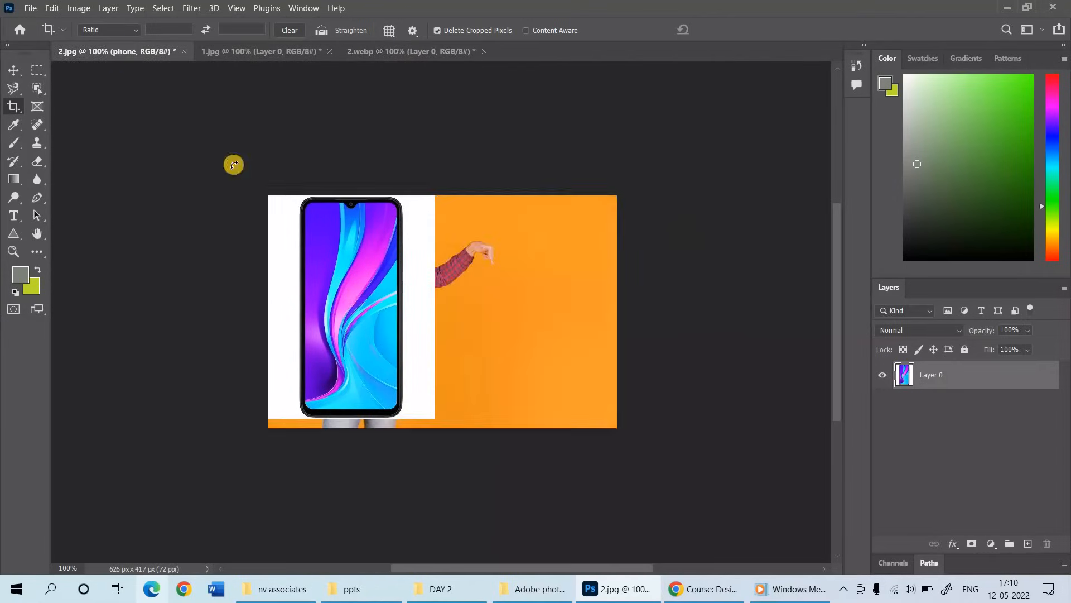
pyautogui.moveTo(344, 291); pyautogui.dragTo(392, 307)
pyautogui.press('Escape')
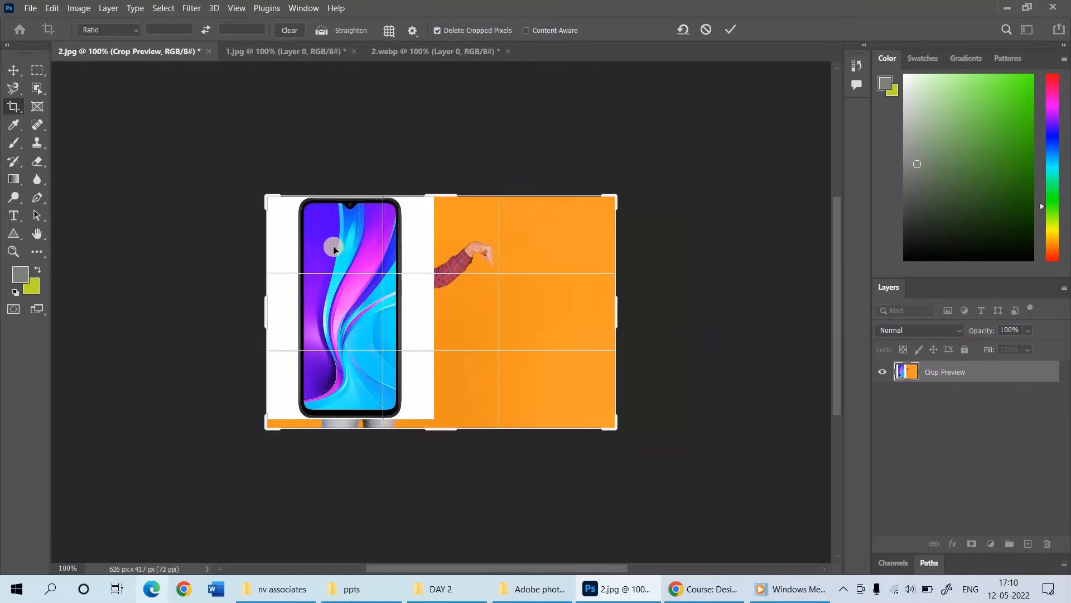
pyautogui.click(13, 70)
pyautogui.click(352, 276)
pyautogui.moveTo(352, 275); pyautogui.dragTo(496, 269)
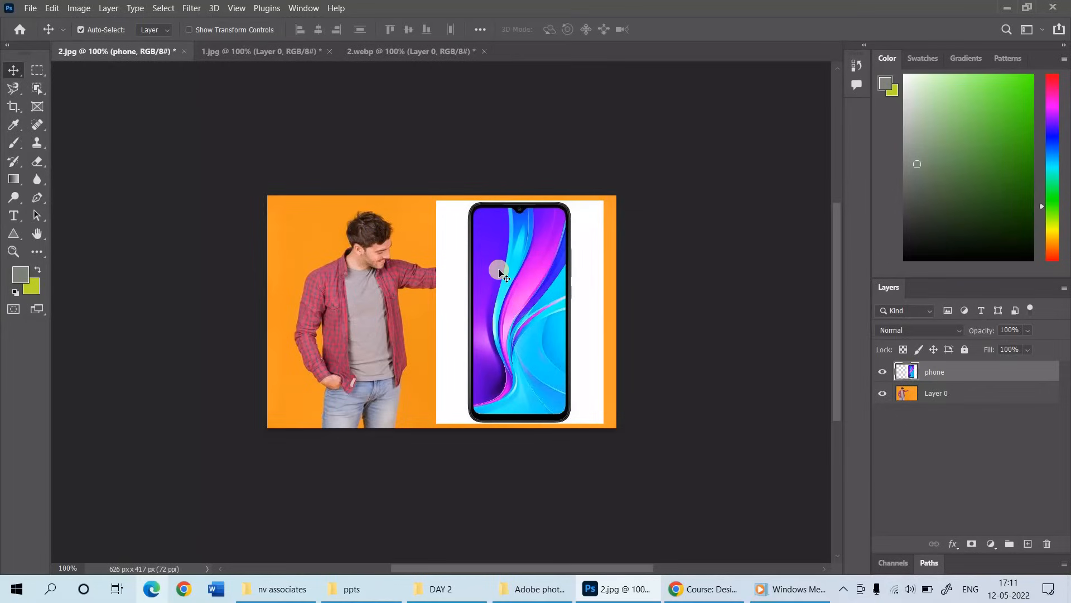
# - Compare 2.webp with 2.jpg and check the two layers of 2.jpg, ending with the phone layer selected
pyautogui.click(411, 52)
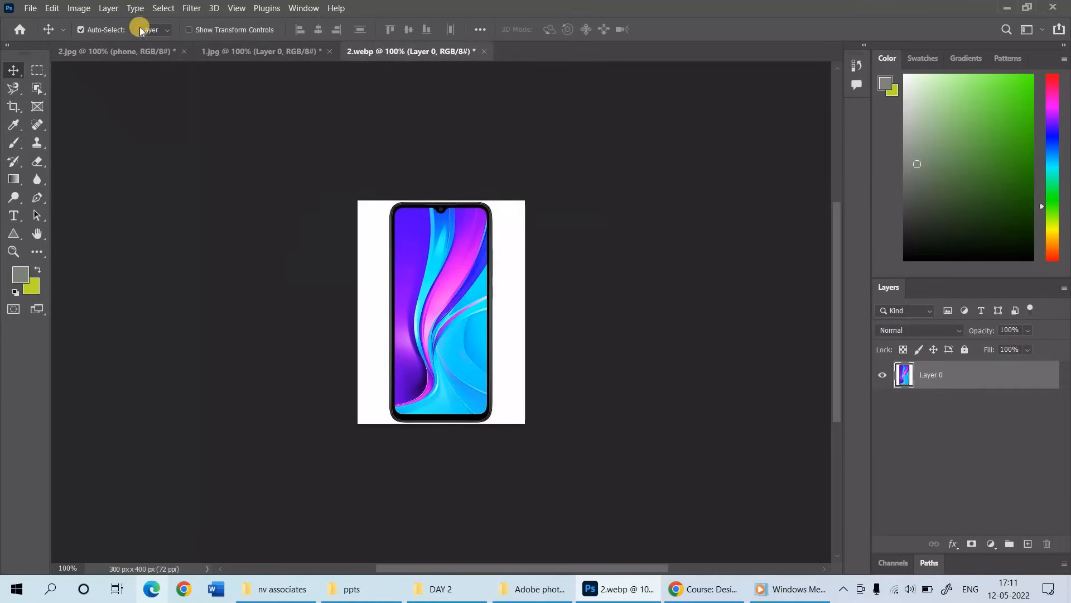
pyautogui.click(119, 51)
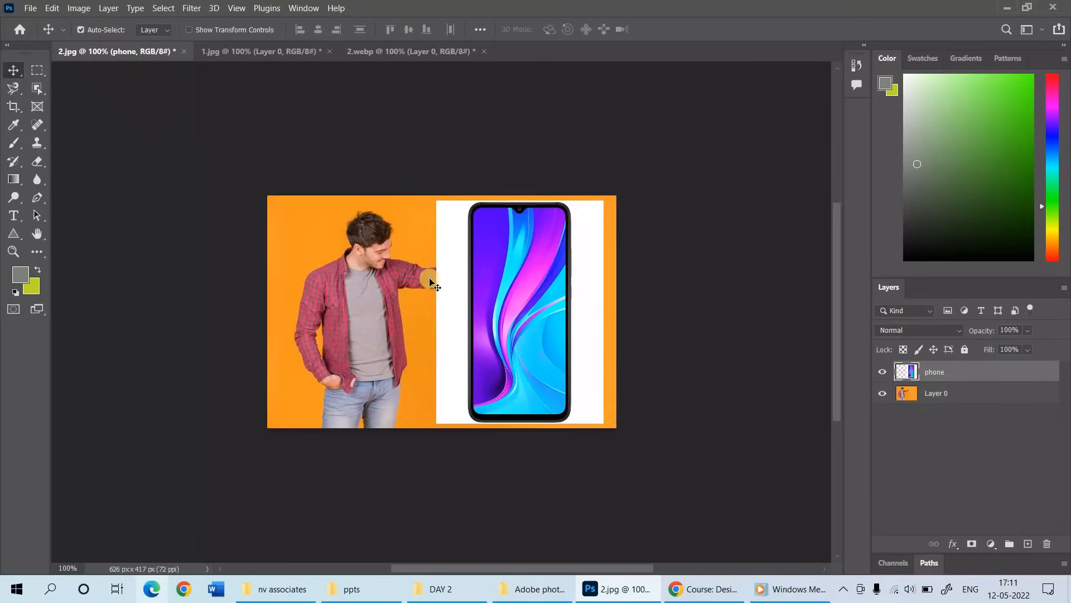
pyautogui.click(412, 51)
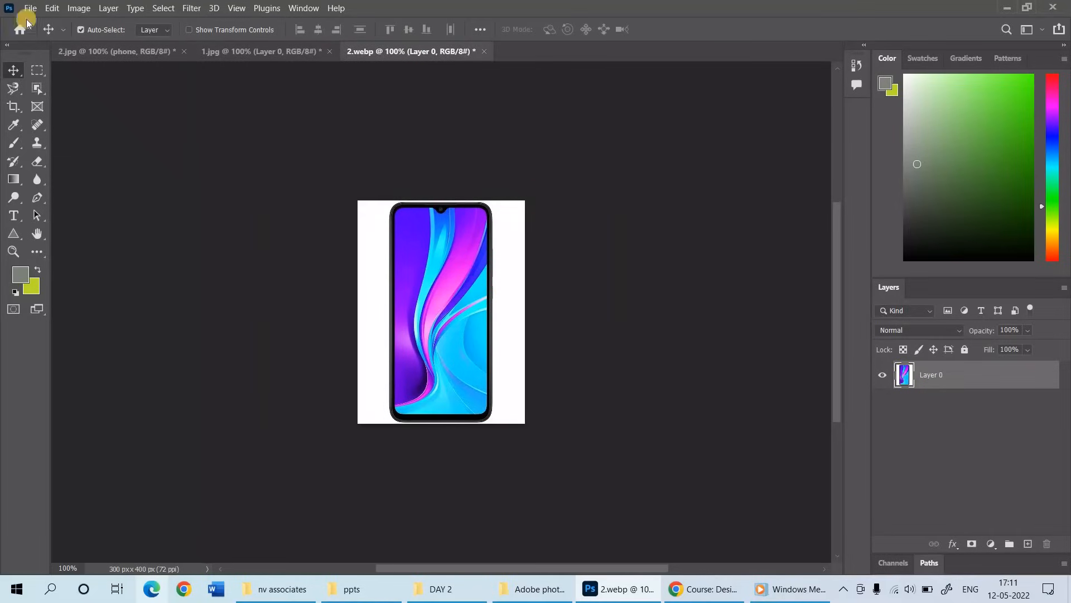
pyautogui.click(124, 52)
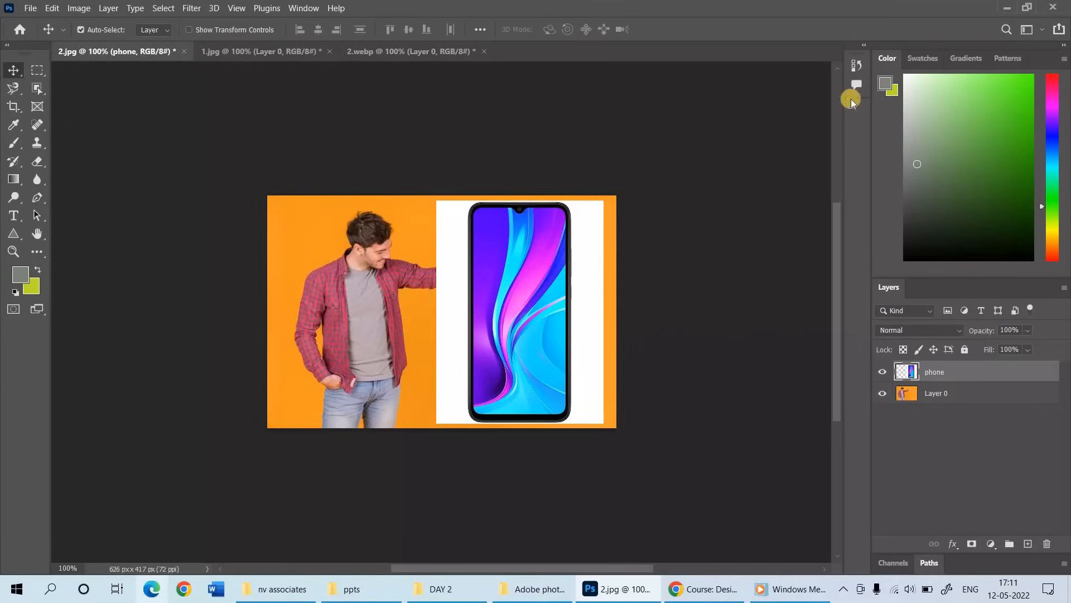
pyautogui.click(921, 394)
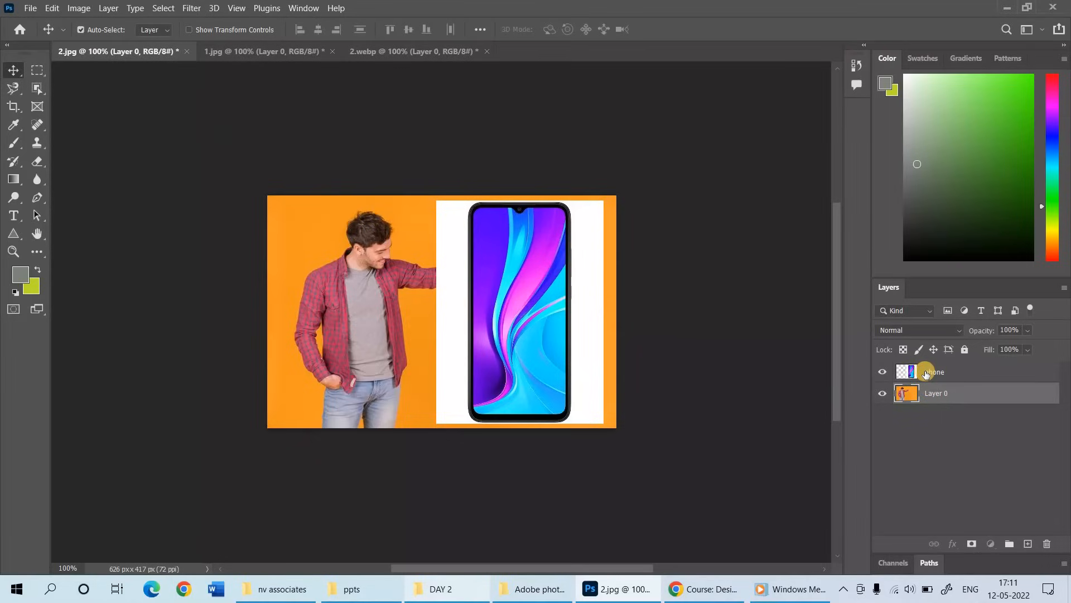
pyautogui.click(925, 373)
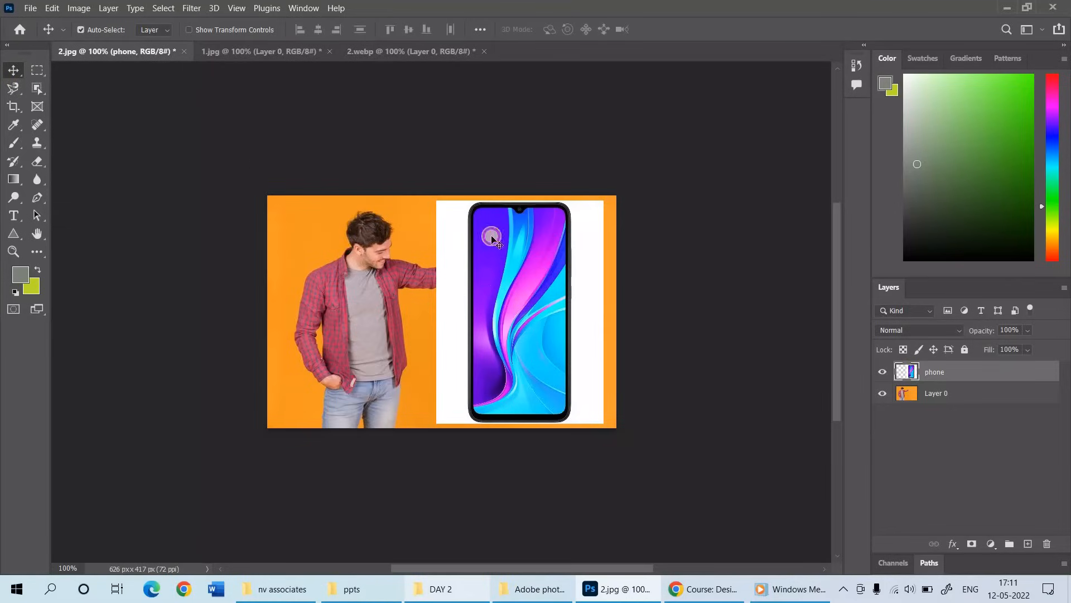
# - Free Transform the phone layer, scaling it proportionally to about 62% and placing it below the man's pointing hand
pyautogui.click(51, 8)
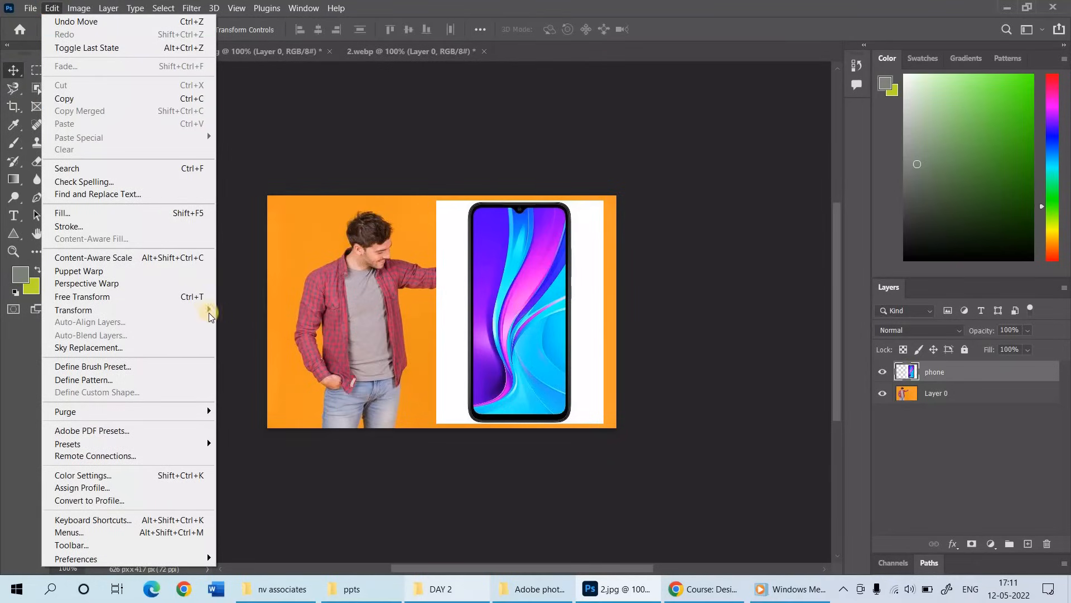
pyautogui.click(119, 296)
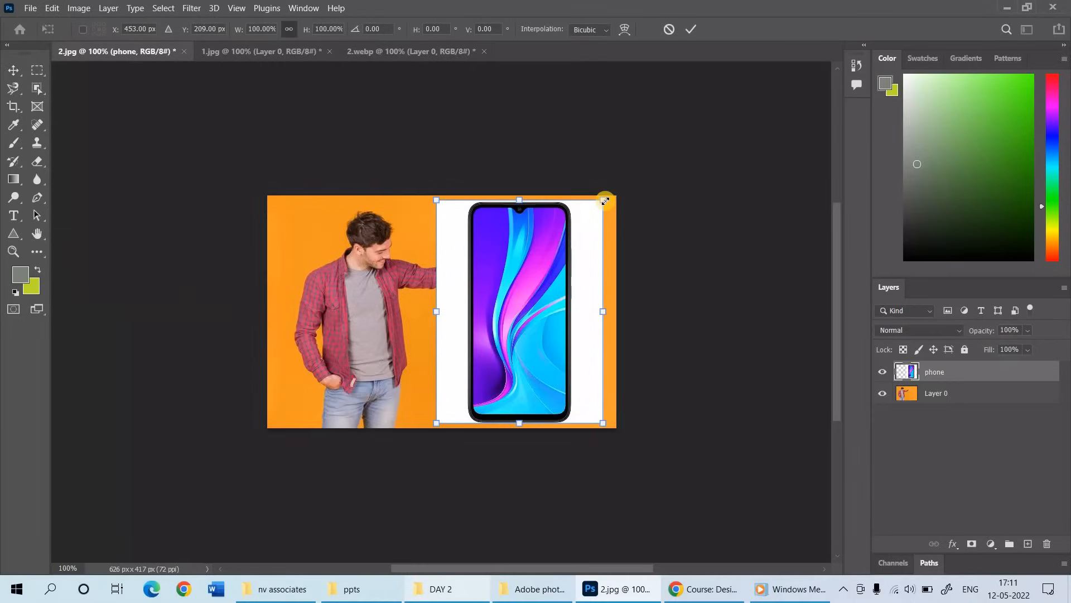
pyautogui.moveTo(603, 201); pyautogui.dragTo(567, 309)
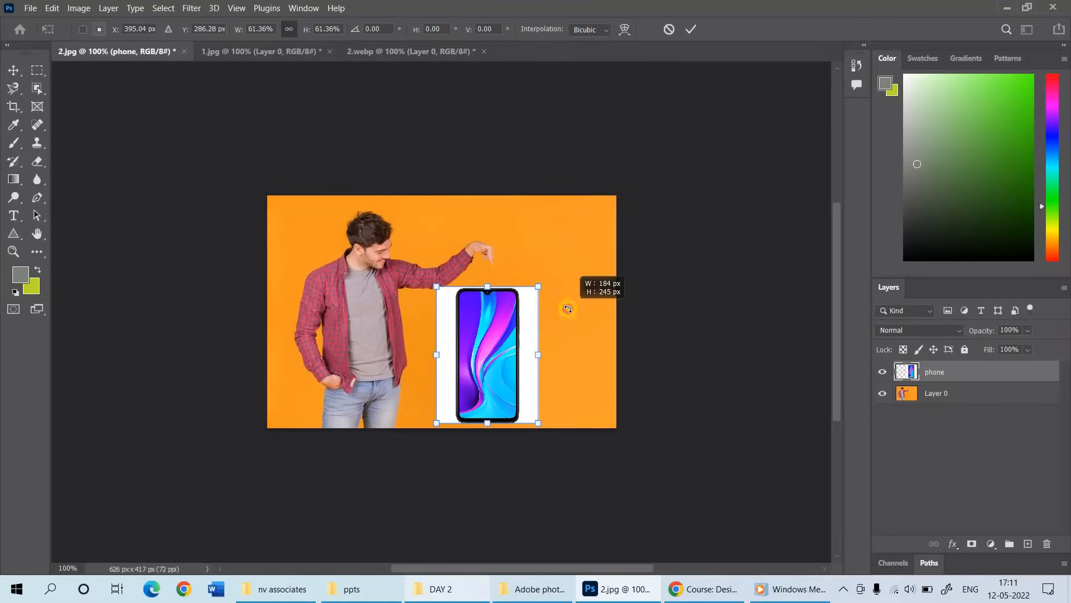
pyautogui.moveTo(496, 313); pyautogui.dragTo(519, 293)
pyautogui.moveTo(561, 265); pyautogui.dragTo(612, 198)
pyautogui.moveTo(573, 239); pyautogui.dragTo(562, 289)
pyautogui.moveTo(560, 291); pyautogui.dragTo(557, 297)
pyautogui.moveTo(462, 344); pyautogui.dragTo(512, 295)
pyautogui.moveTo(502, 367)
pyautogui.mouseDown()
pyautogui.moveTo(502, 402)
pyautogui.moveTo(520, 356)
pyautogui.mouseUp()
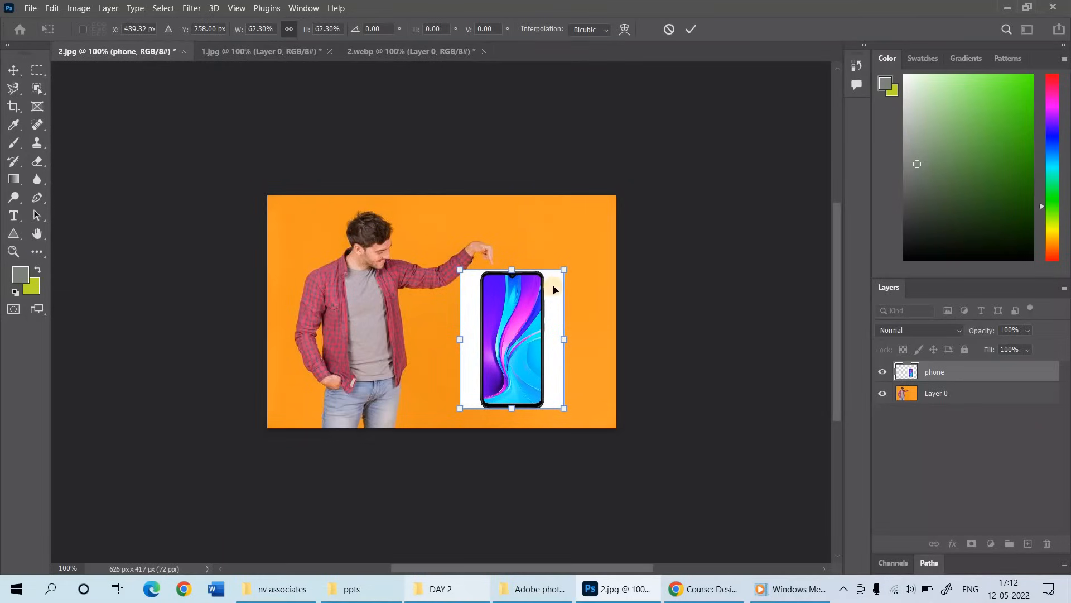
# - Shrink and narrow the phone to about 27% width and 47.5% height directly under the man's hand, and apply the transform
pyautogui.moveTo(562, 270); pyautogui.dragTo(535, 334)
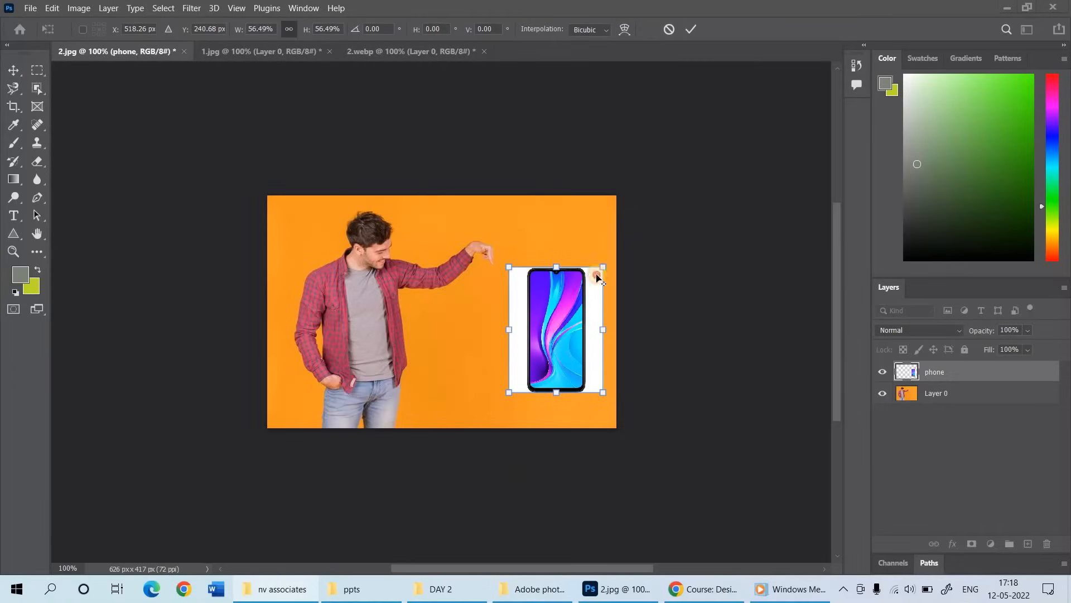
pyautogui.moveTo(606, 270); pyautogui.dragTo(524, 316)
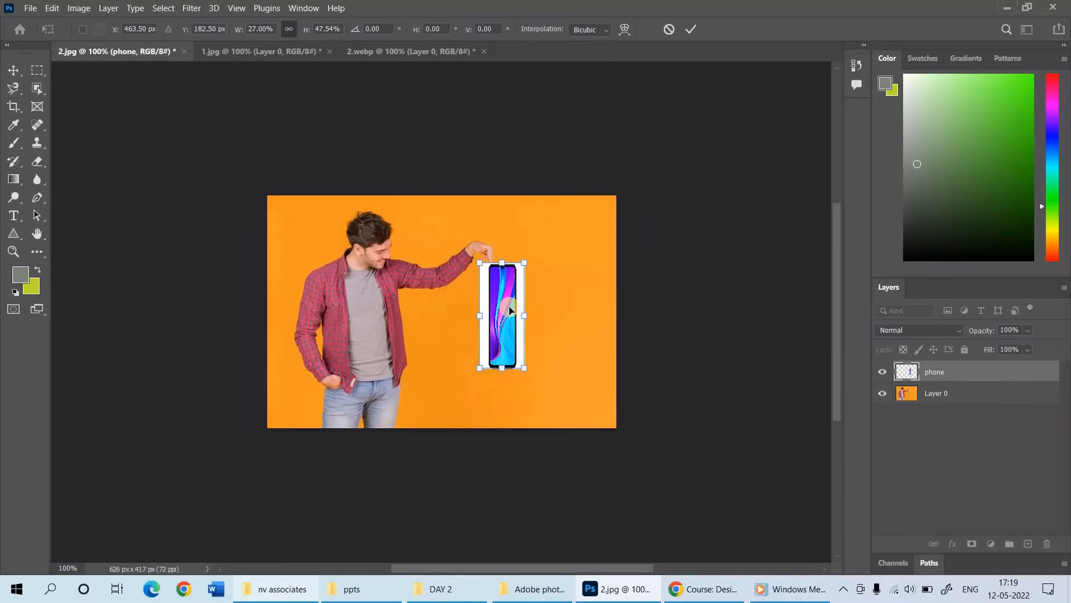
pyautogui.click(883, 372)
# - Check what each layer contains by hiding and showing the phone layer and Layer 0 in turn
pyautogui.click(883, 373)
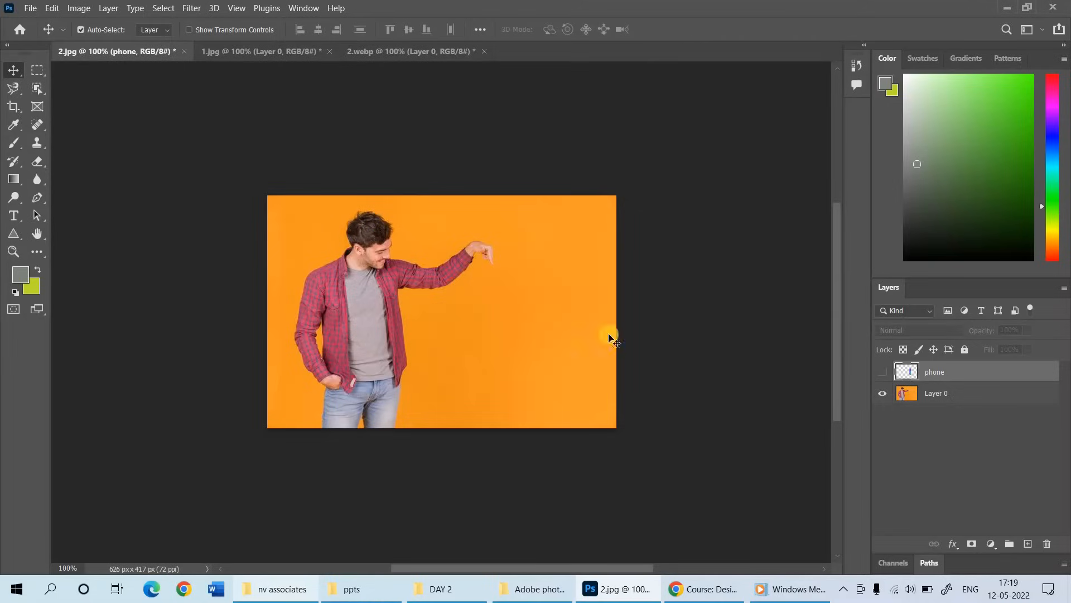
pyautogui.click(883, 372)
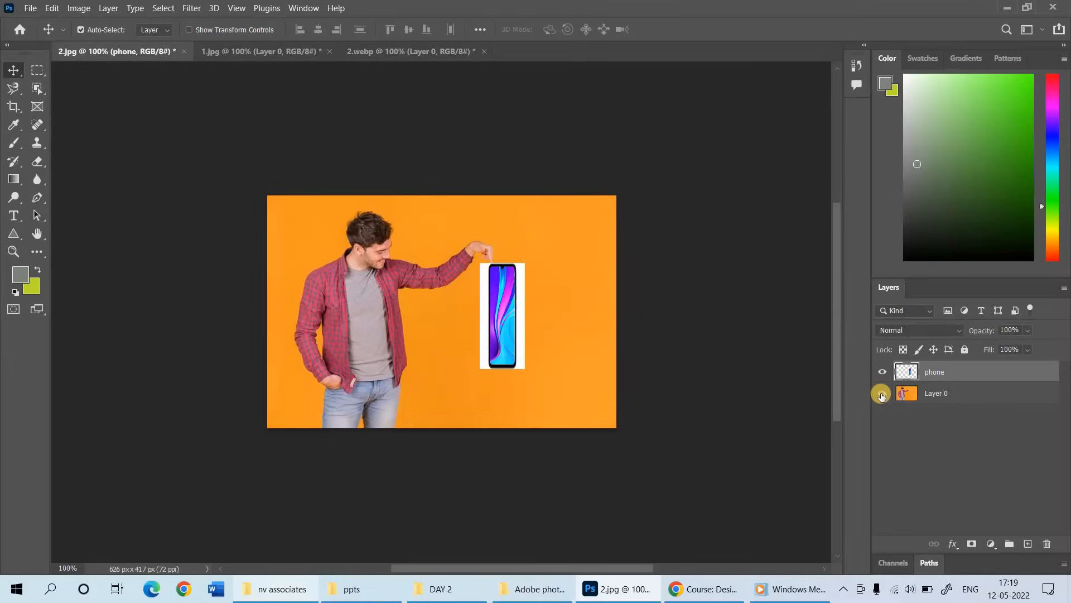
pyautogui.click(882, 394)
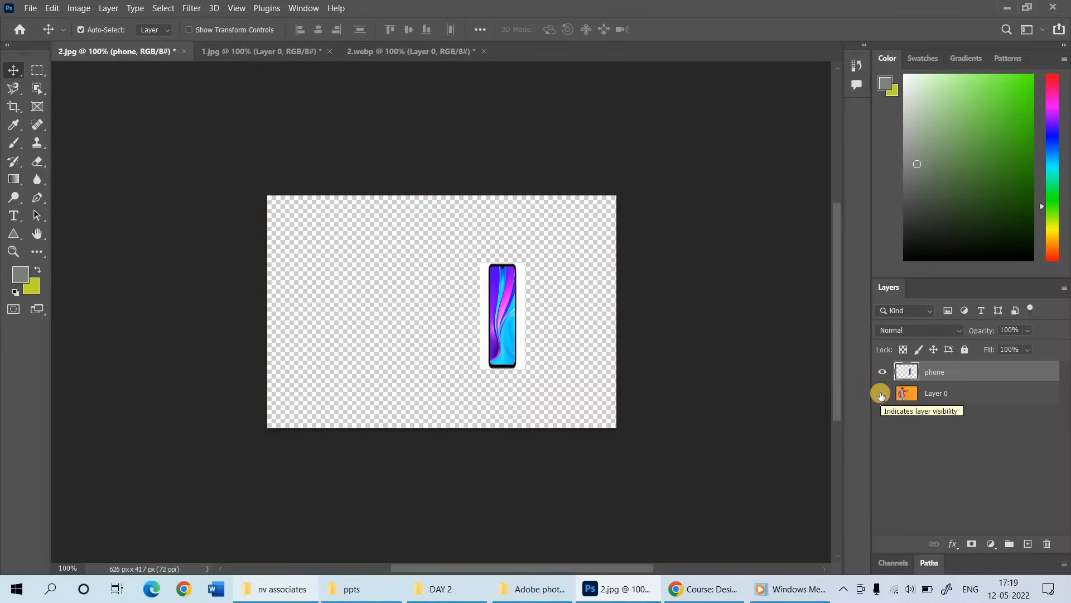
pyautogui.click(882, 394)
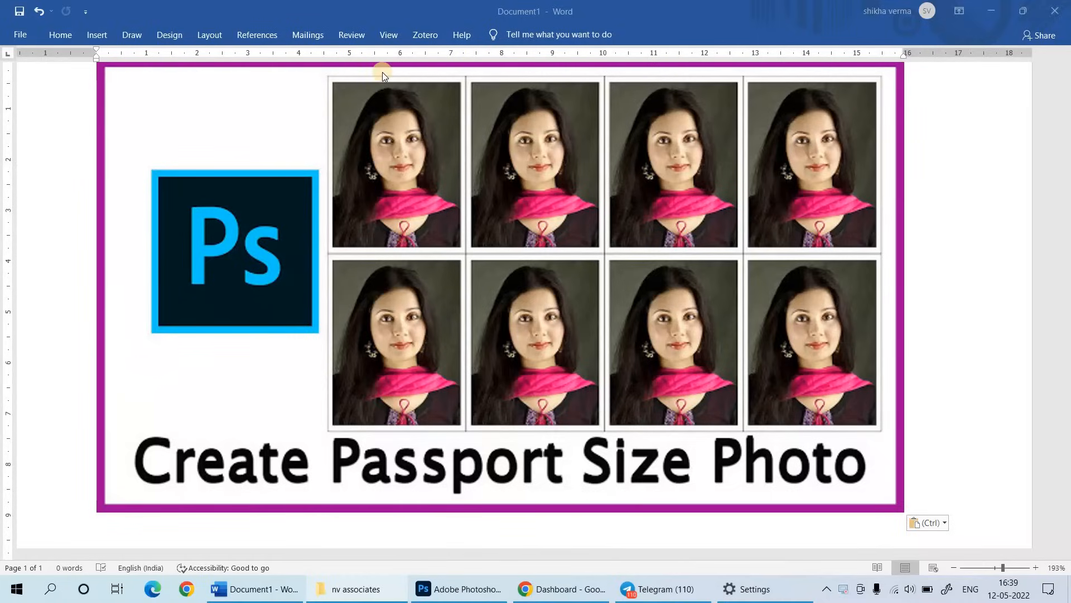
# - Switch to Photoshop and open the portrait photo pic from the Desktop folder
pyautogui.click(433, 587)
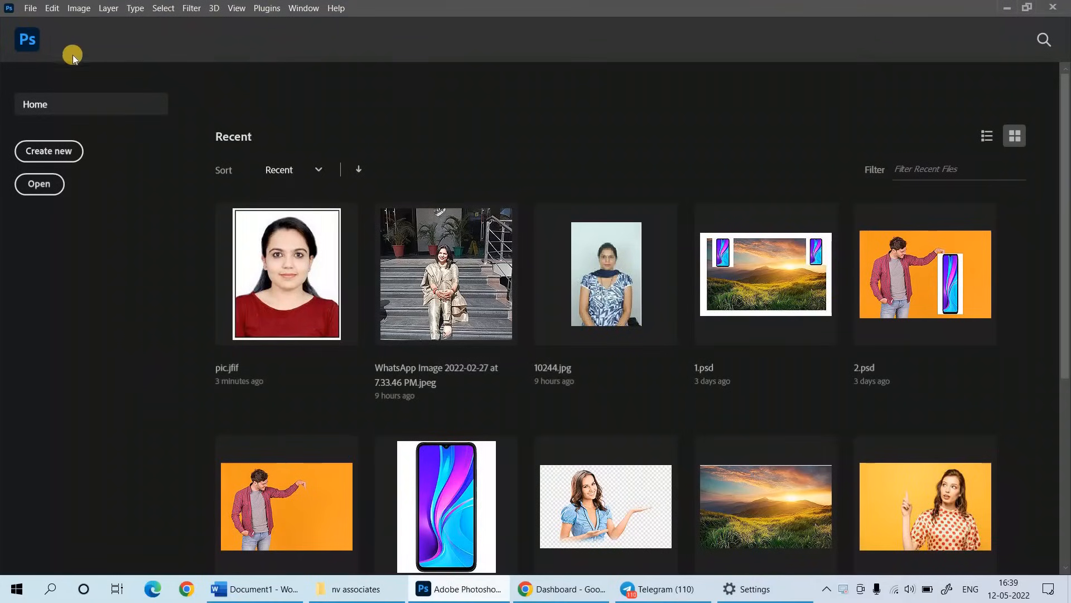
pyautogui.click(29, 9)
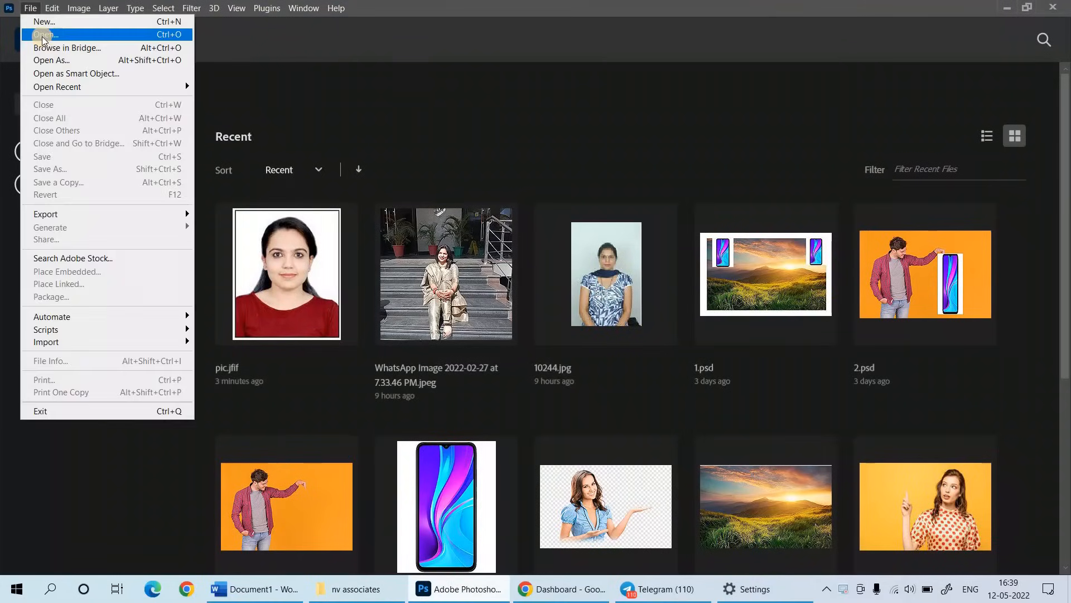
pyautogui.click(43, 36)
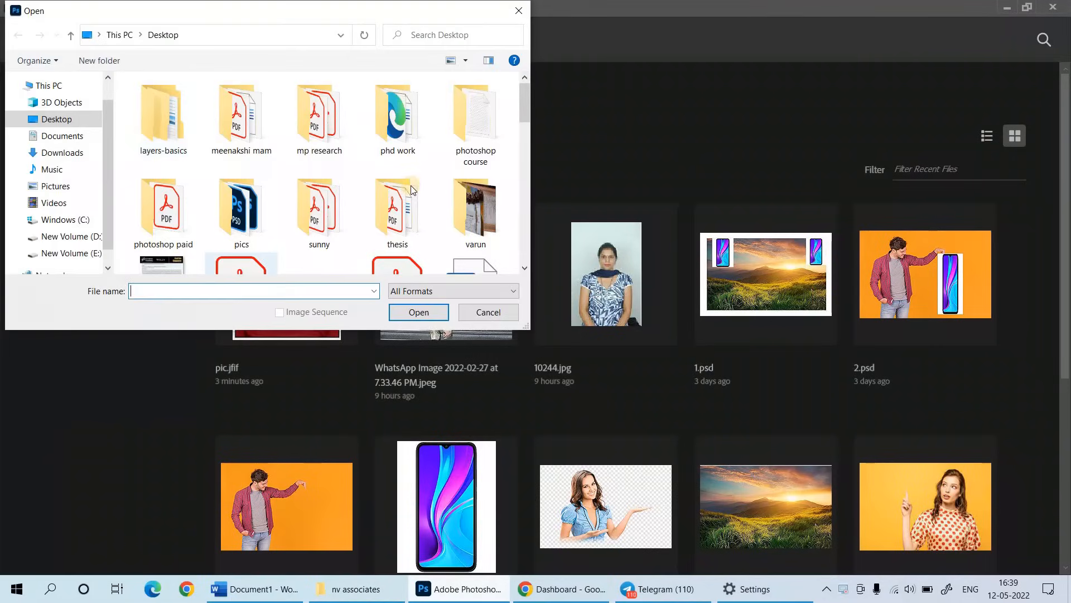
pyautogui.moveTo(525, 117); pyautogui.dragTo(526, 202)
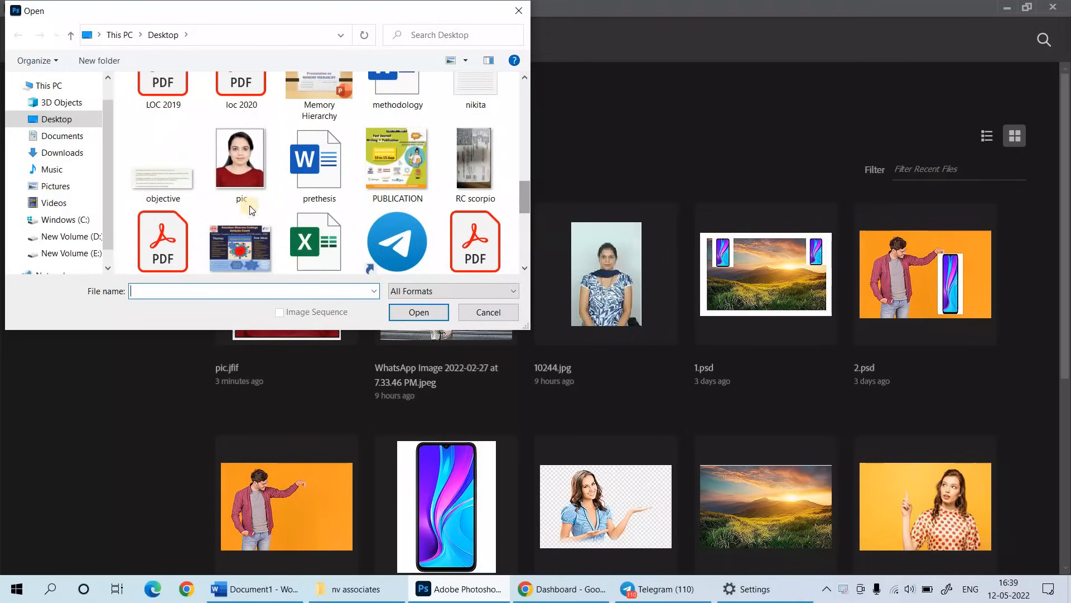
pyautogui.click(245, 184)
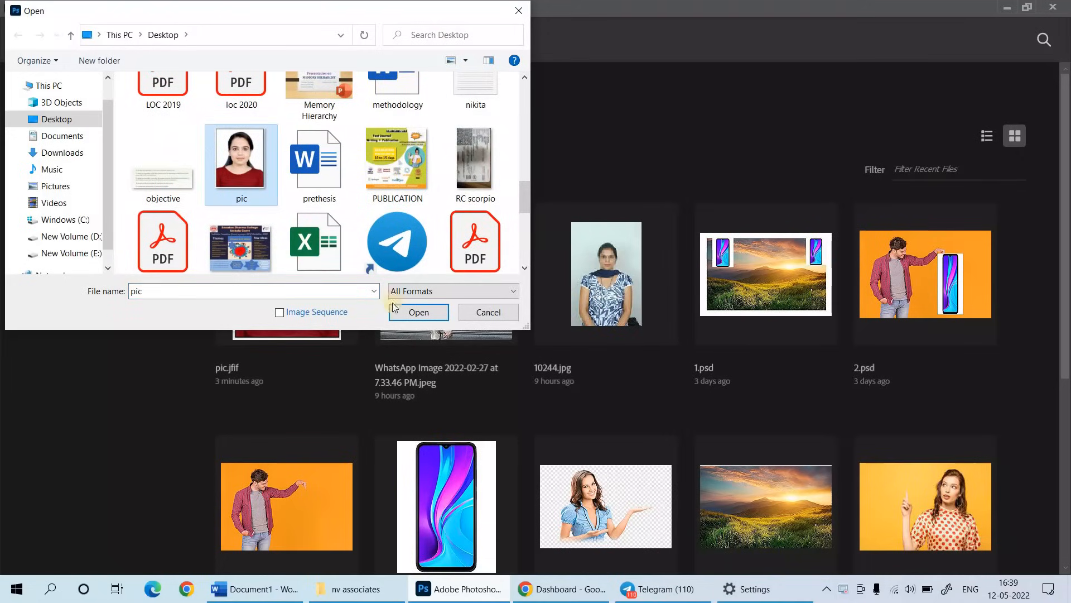
pyautogui.click(412, 312)
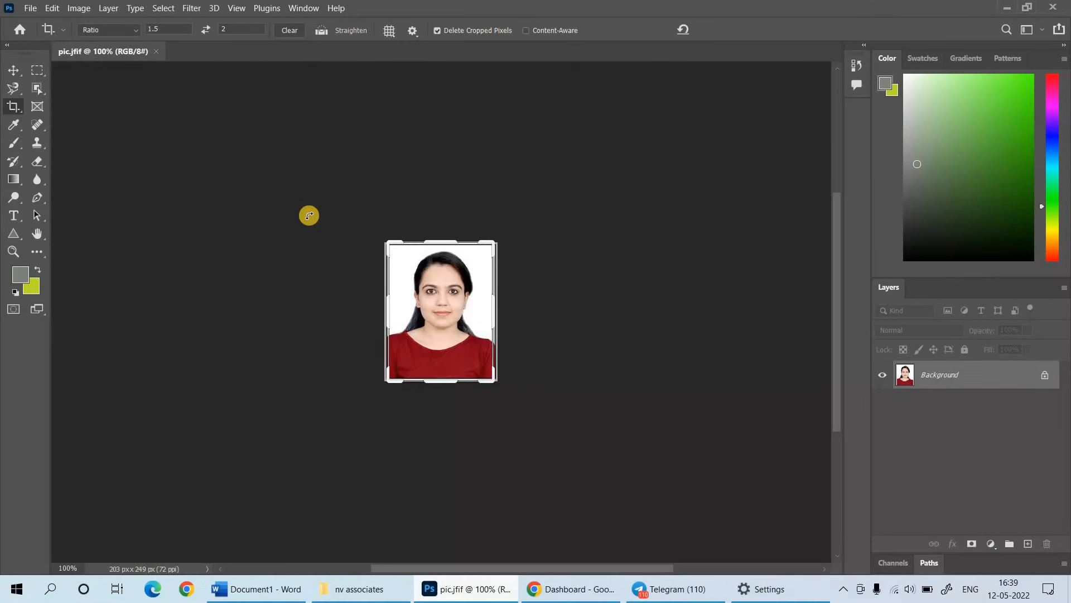
# - Set the Crop tool's aspect ratio to 1.5 by 2 for the portrait photo
pyautogui.click(163, 30)
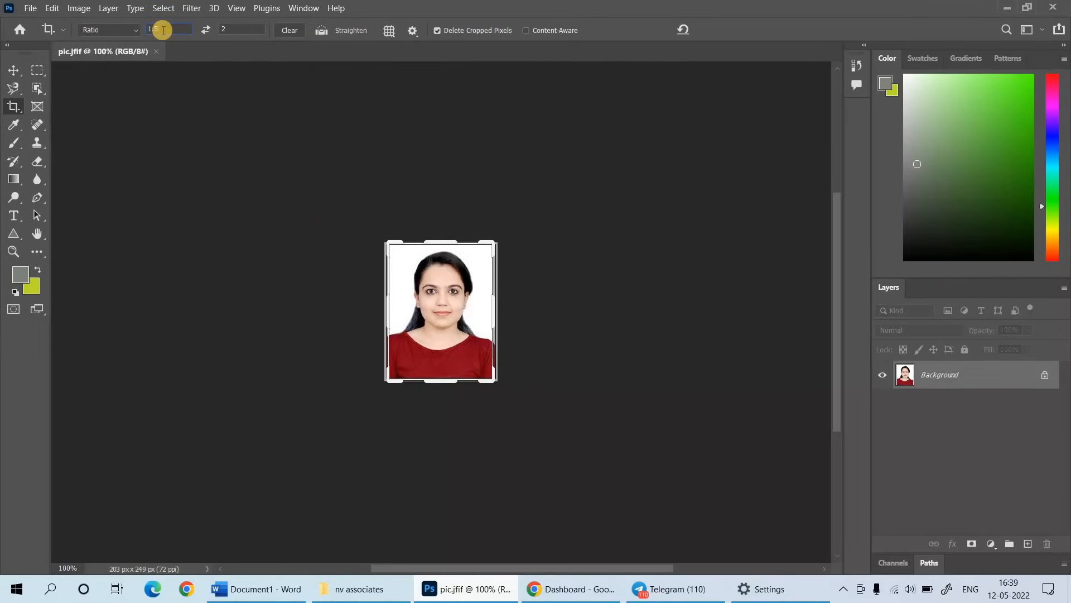
pyautogui.click(234, 30)
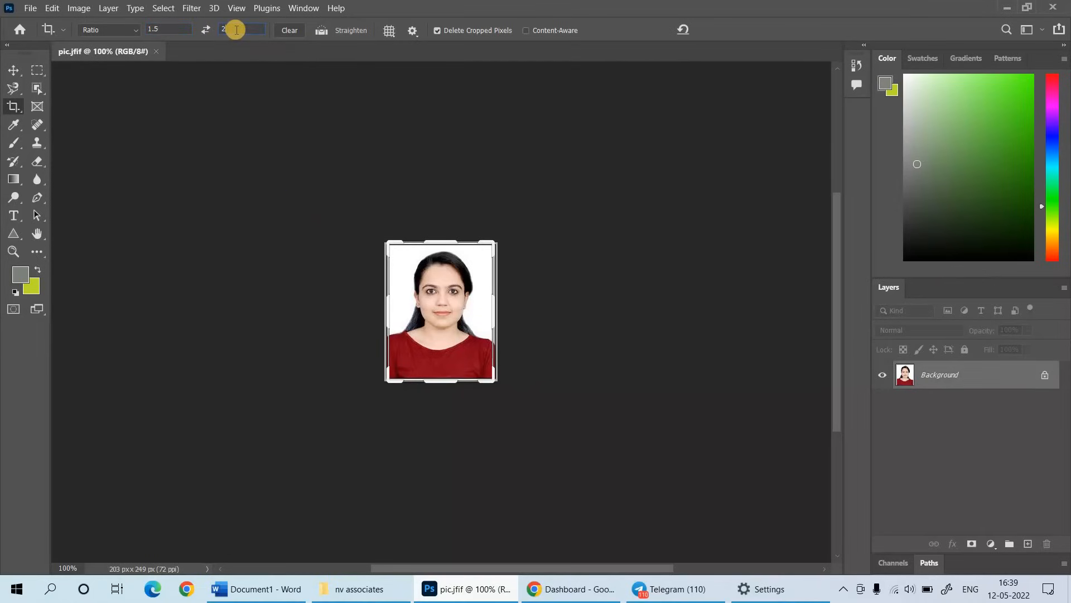
pyautogui.press('Return')
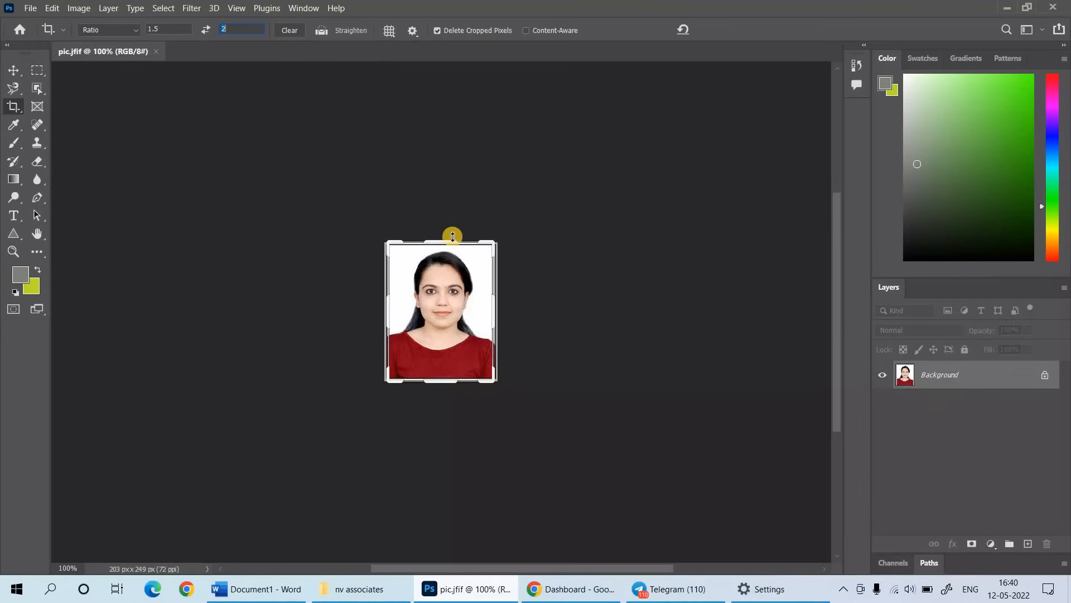
# - Try a resolution of 200 pixels/inch in the portrait's Image Size settings, restore it to 72, and apply the settings
pyautogui.click(78, 8)
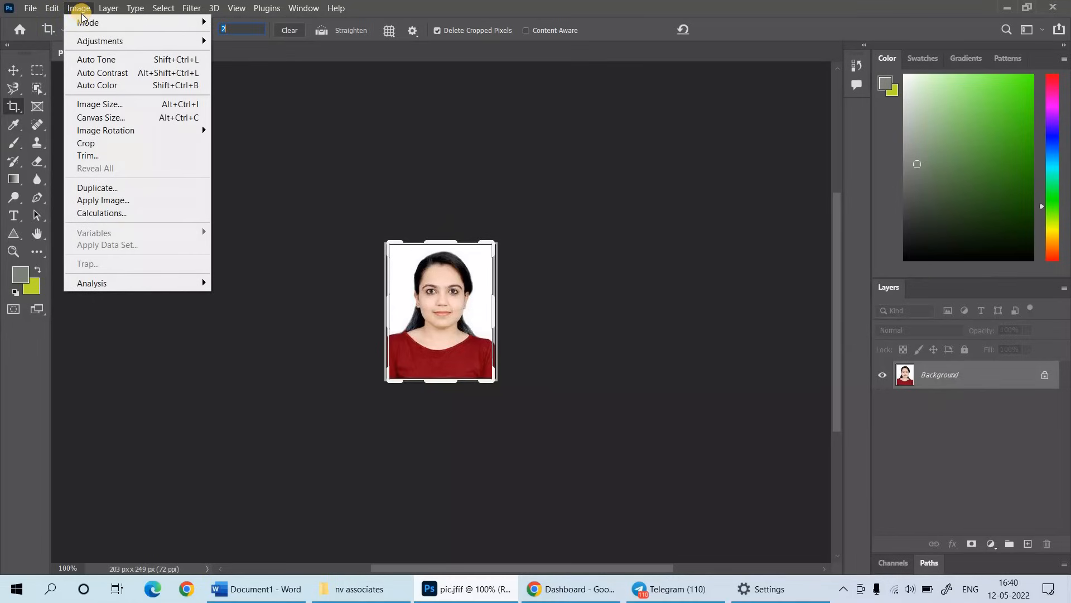
pyautogui.click(104, 101)
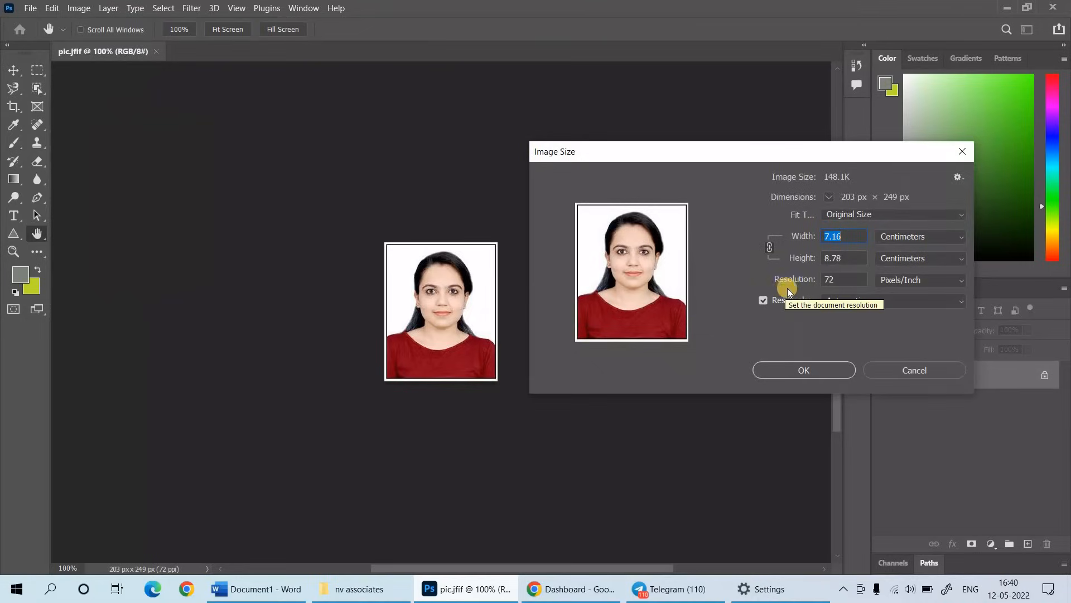
pyautogui.click(839, 280)
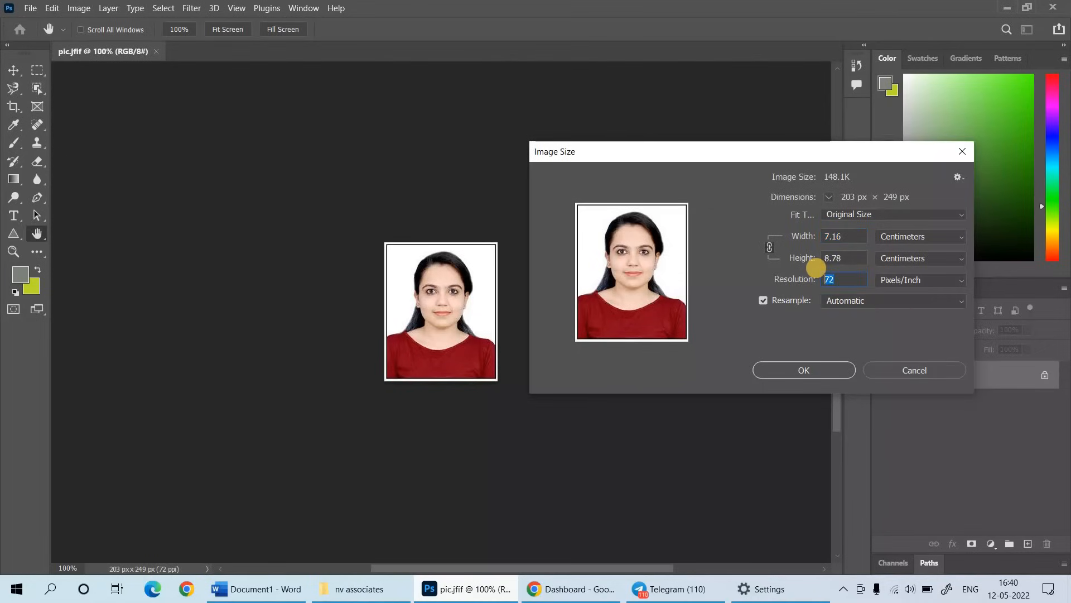
pyautogui.write('200')
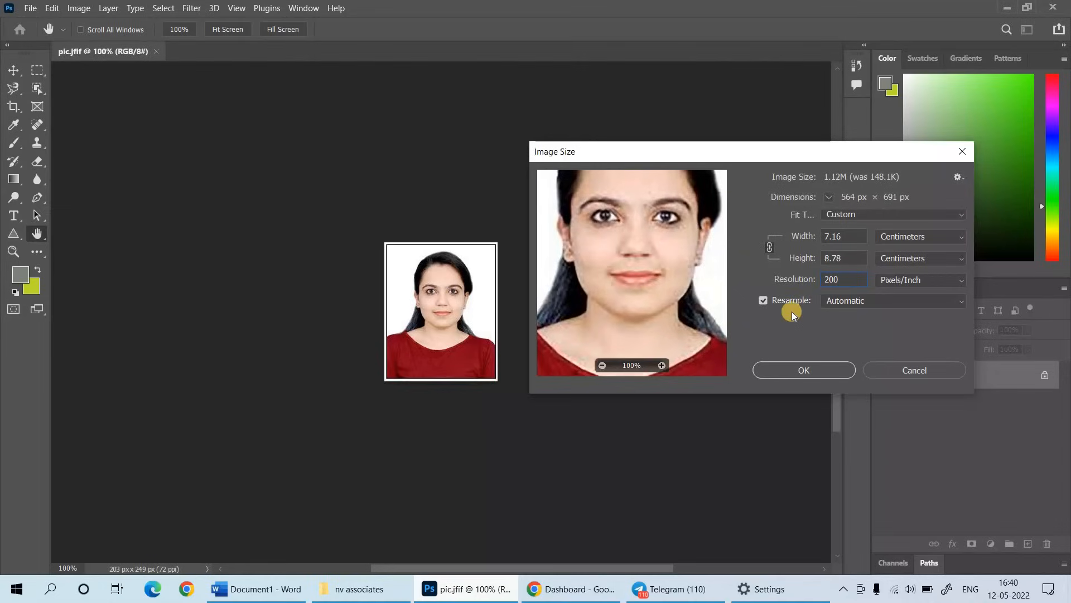
pyautogui.click(809, 259)
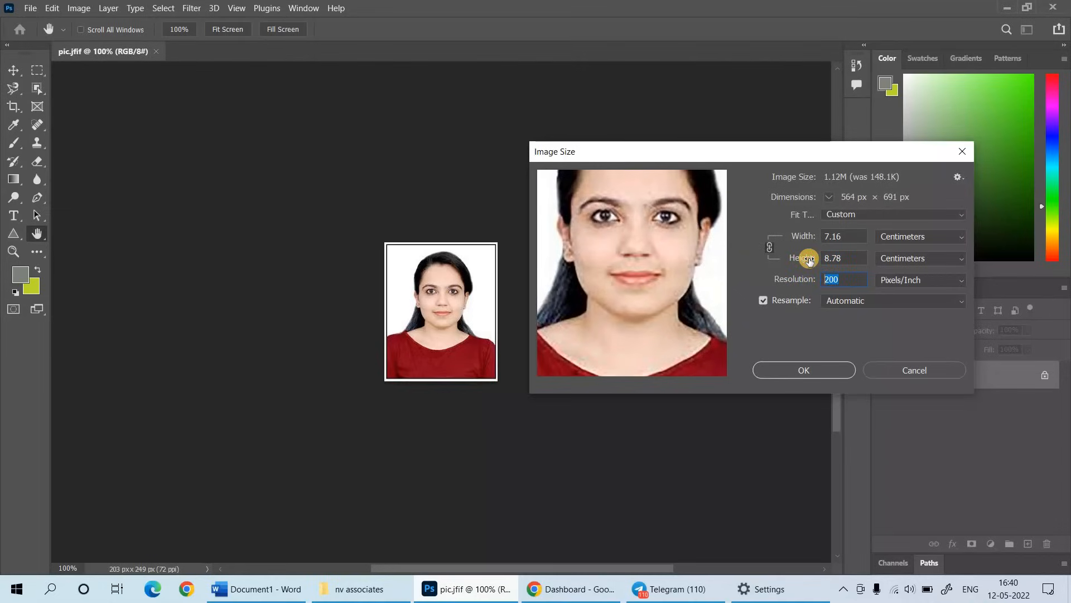
pyautogui.write('72')
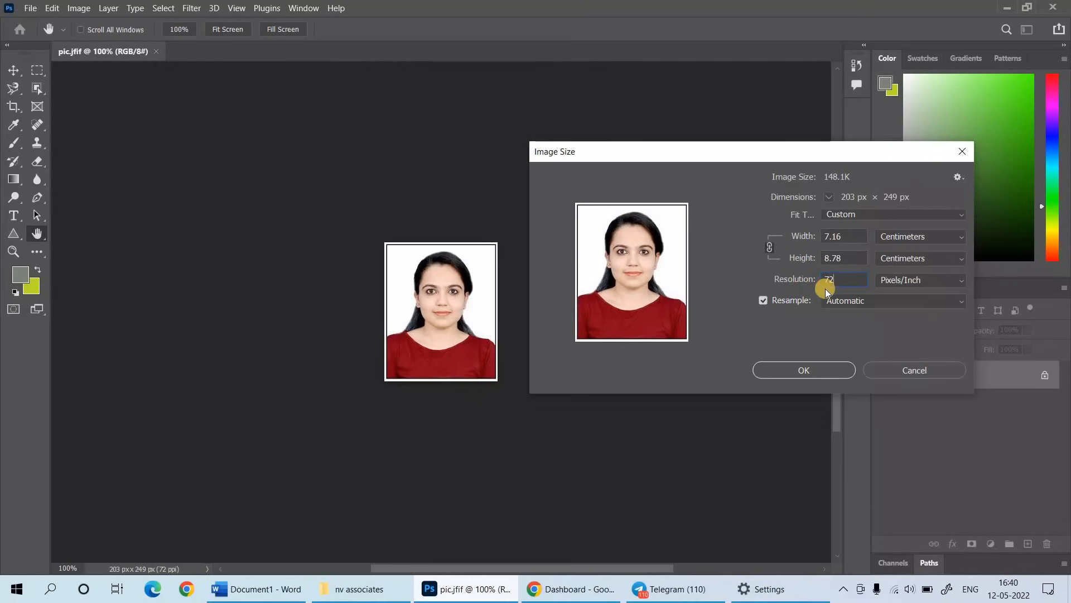
pyautogui.click(806, 371)
pyautogui.press('c')
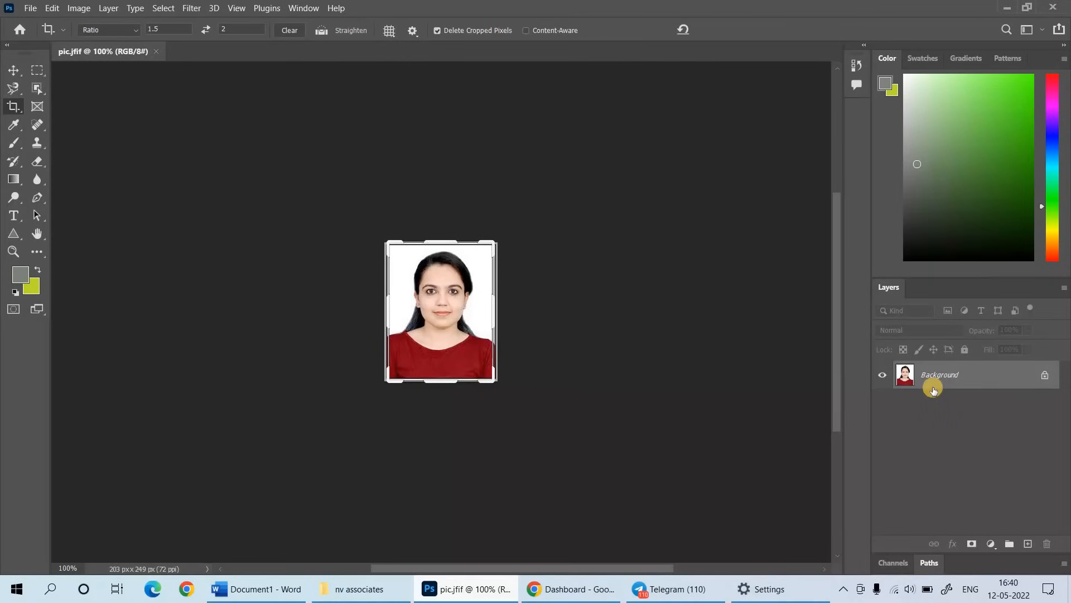
# - Unlock the Background layer and add a 1 px centred stroke around the portrait at 100% opacity
pyautogui.click(1044, 376)
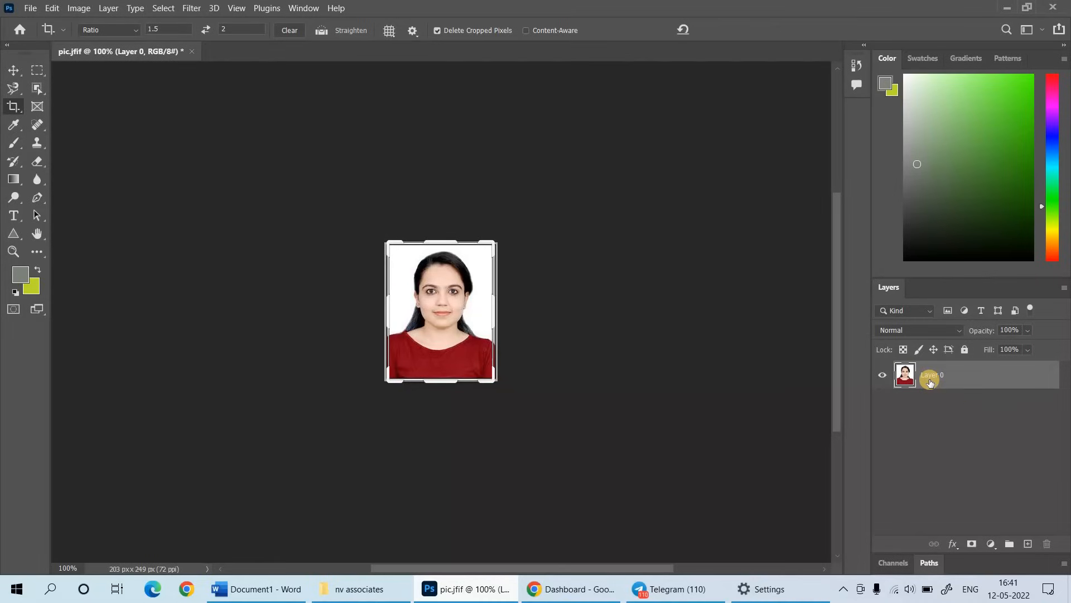
pyautogui.click(51, 10)
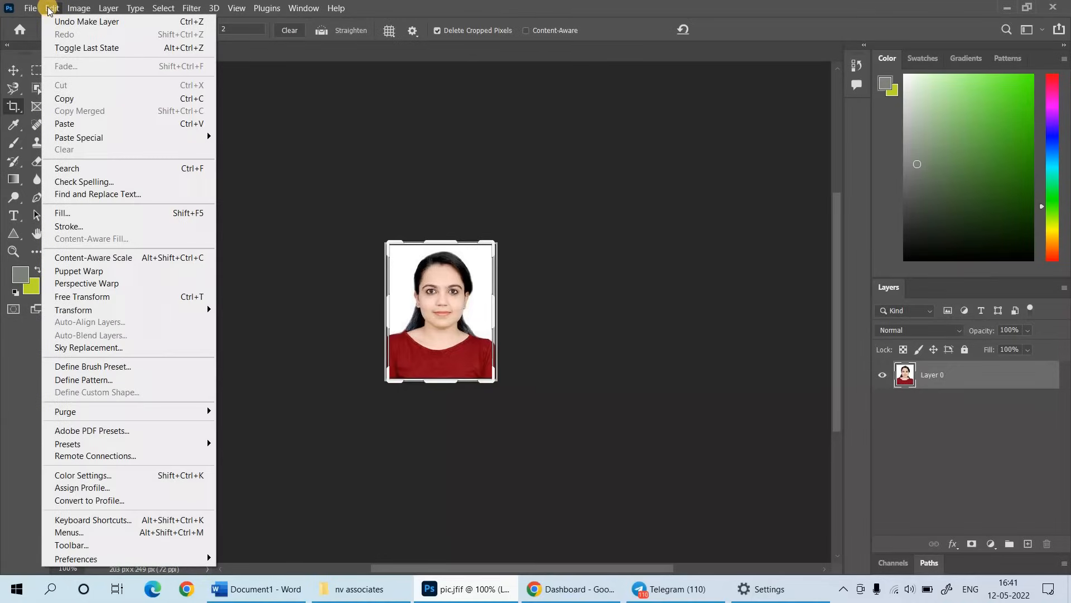
pyautogui.click(86, 227)
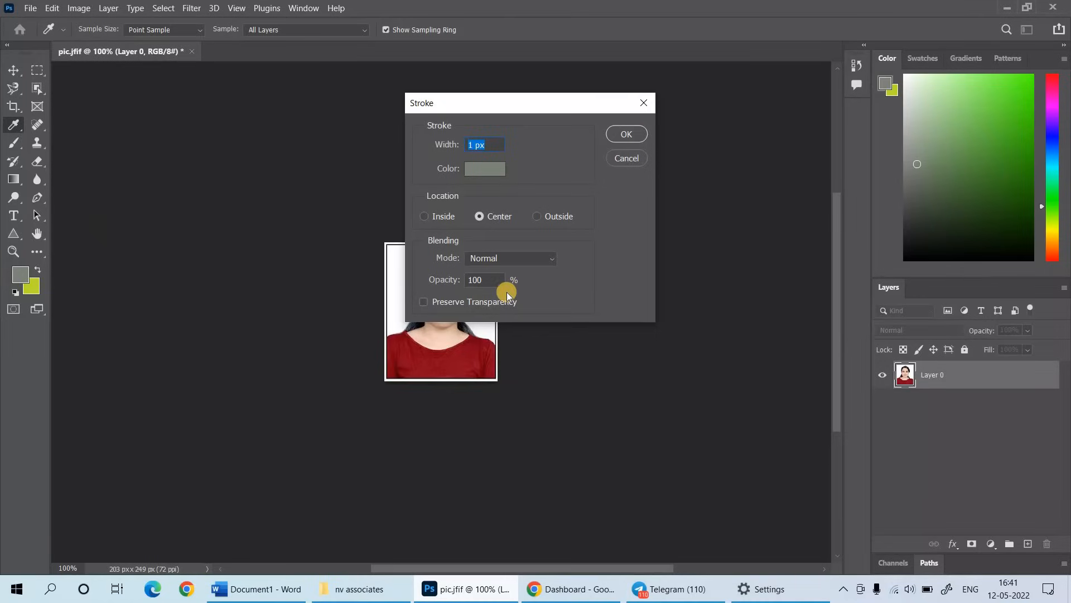
pyautogui.click(626, 134)
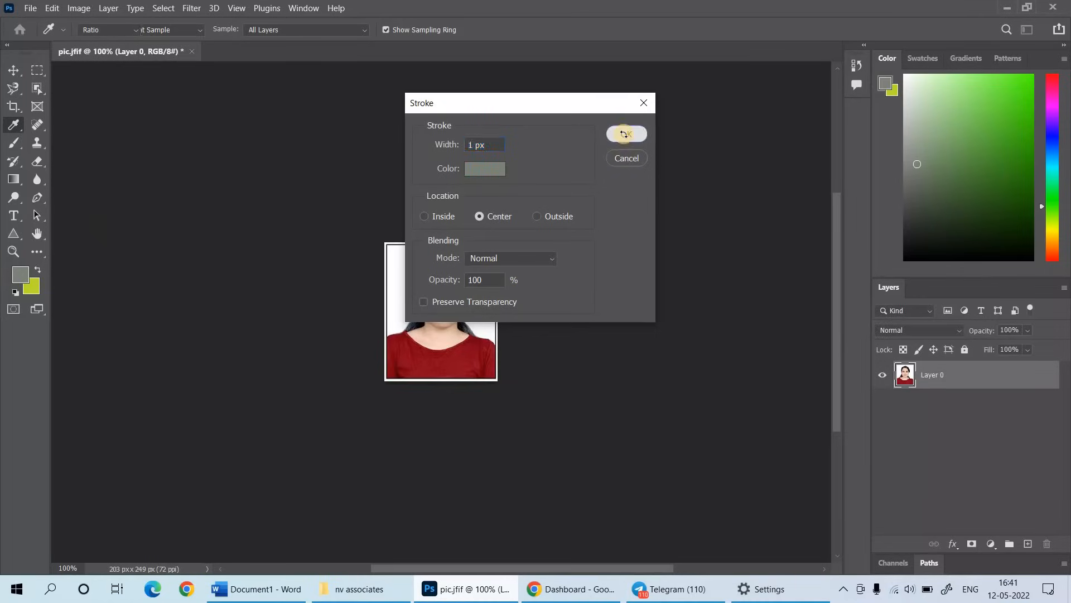
# - Adjust the 1.5 by 2 crop frame around the portrait
pyautogui.press('c')
pyautogui.moveTo(439, 244); pyautogui.dragTo(438, 245)
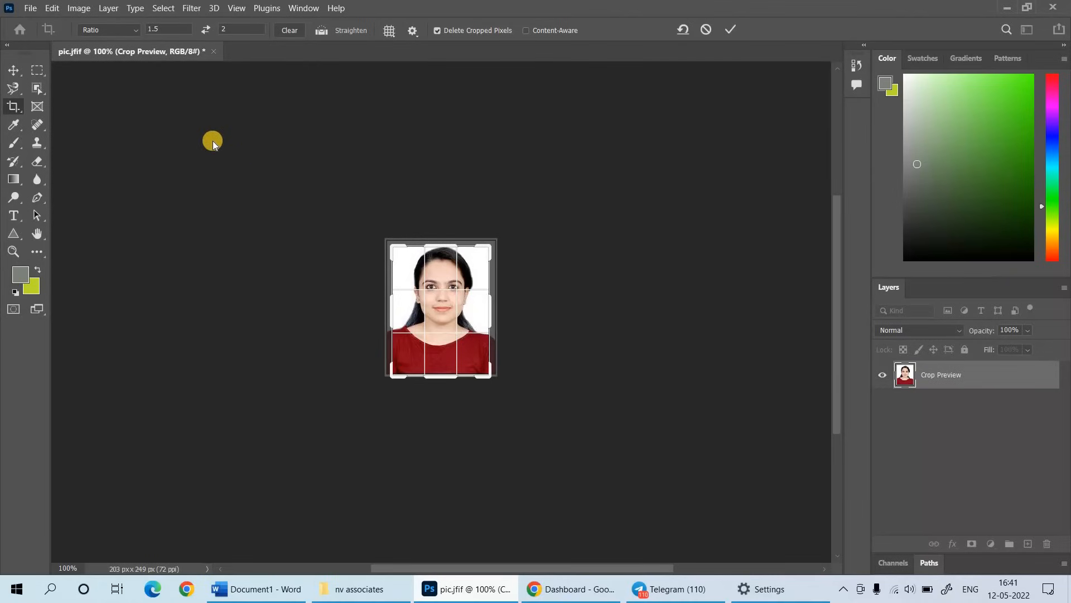
pyautogui.click(78, 8)
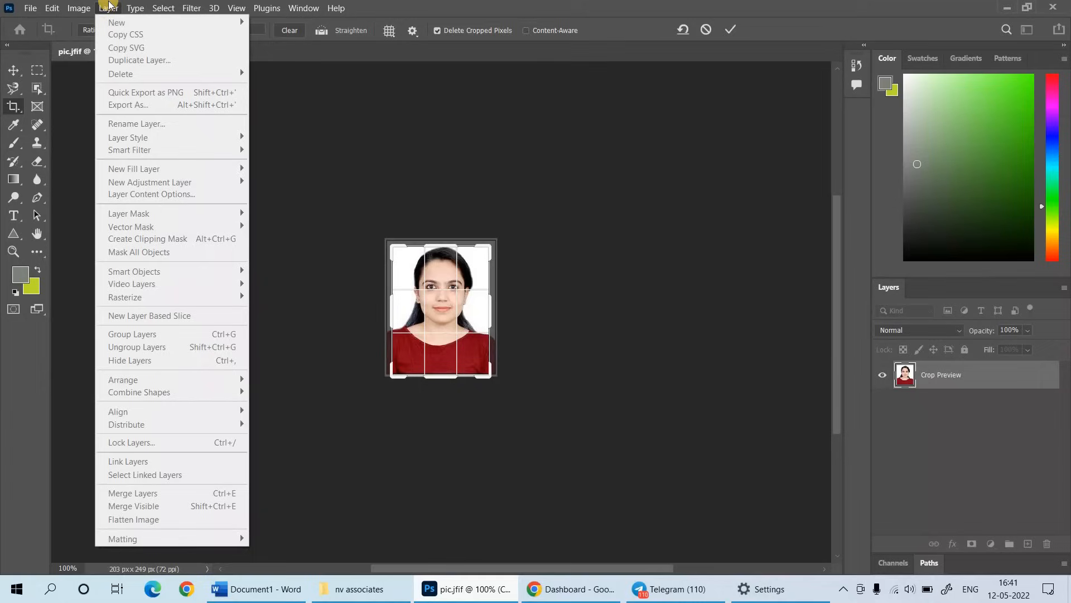
pyautogui.moveTo(51, 5)
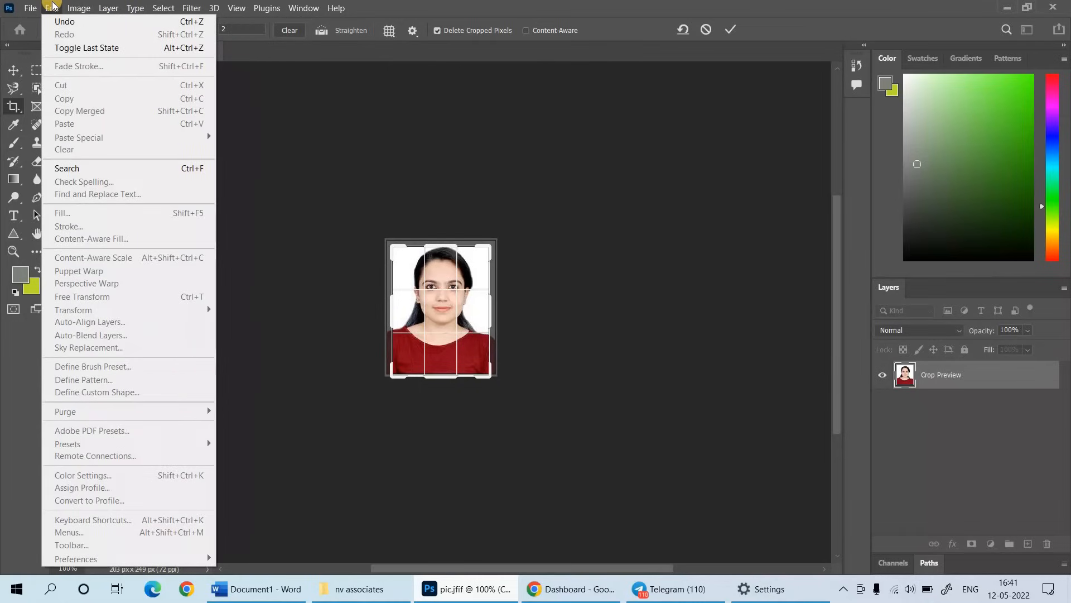
pyautogui.click(304, 279)
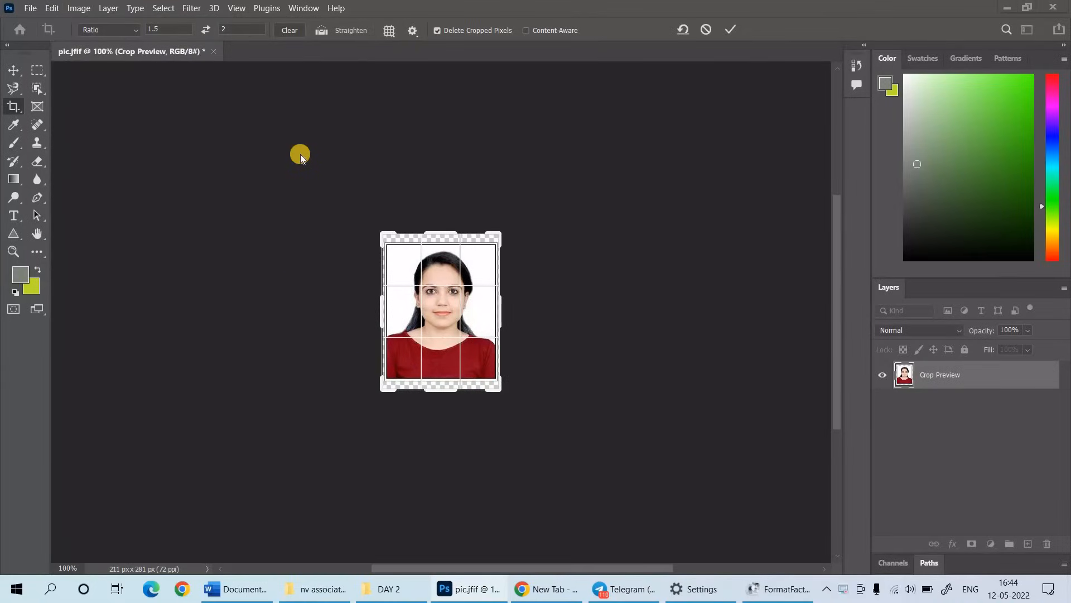
pyautogui.click(50, 6)
pyautogui.press('Right')
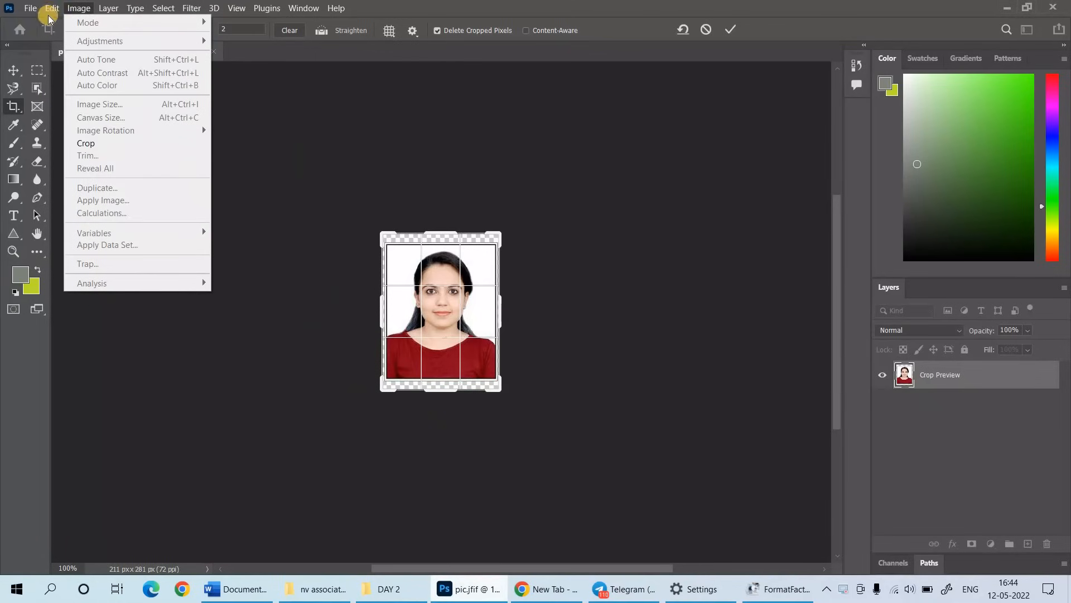
pyautogui.moveTo(51, 9)
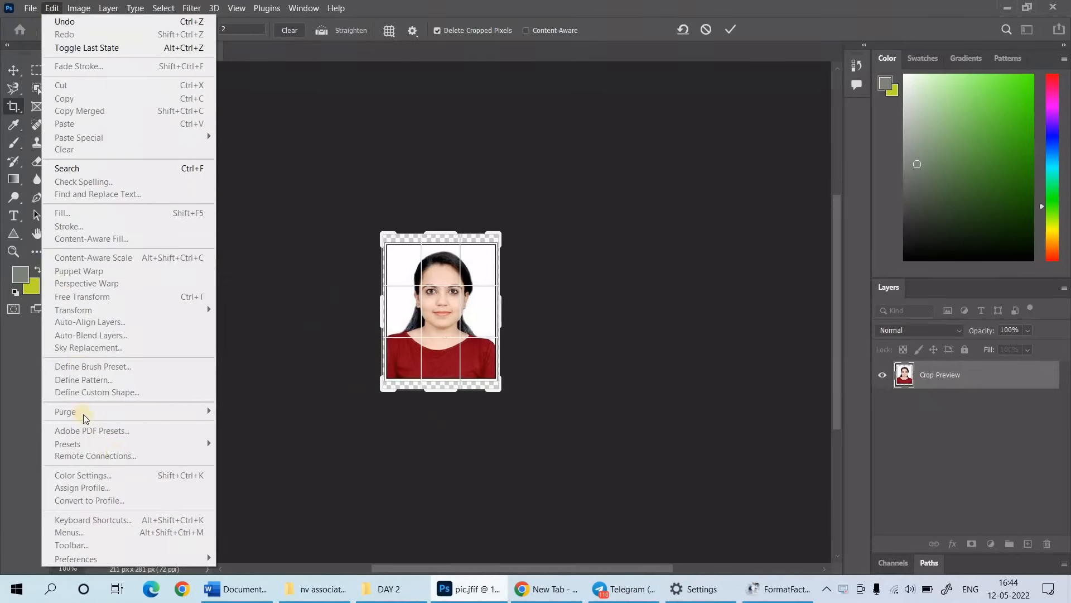
pyautogui.click(271, 207)
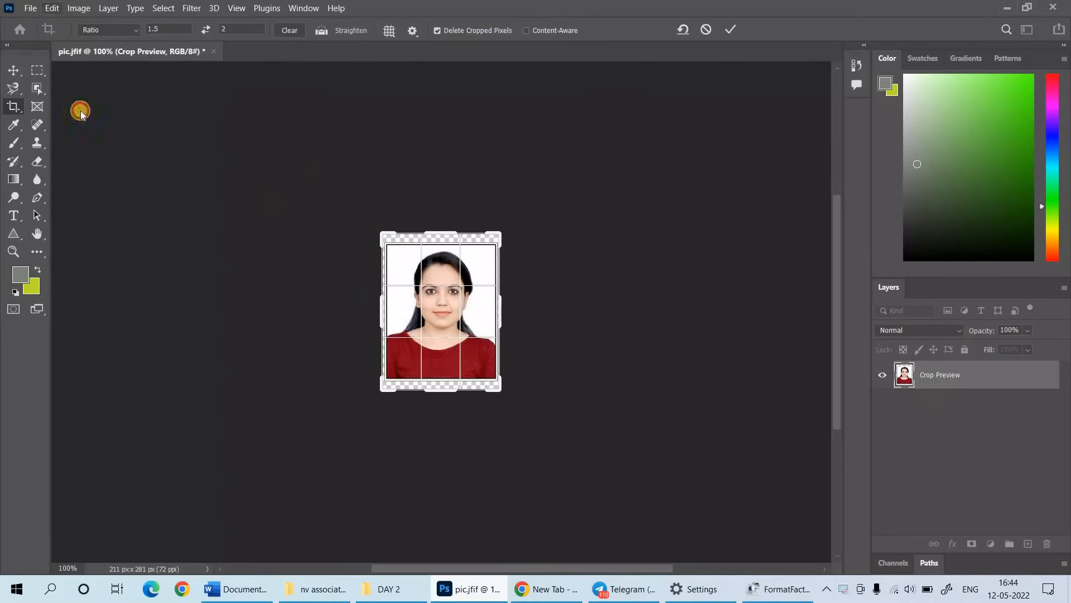
pyautogui.click(52, 8)
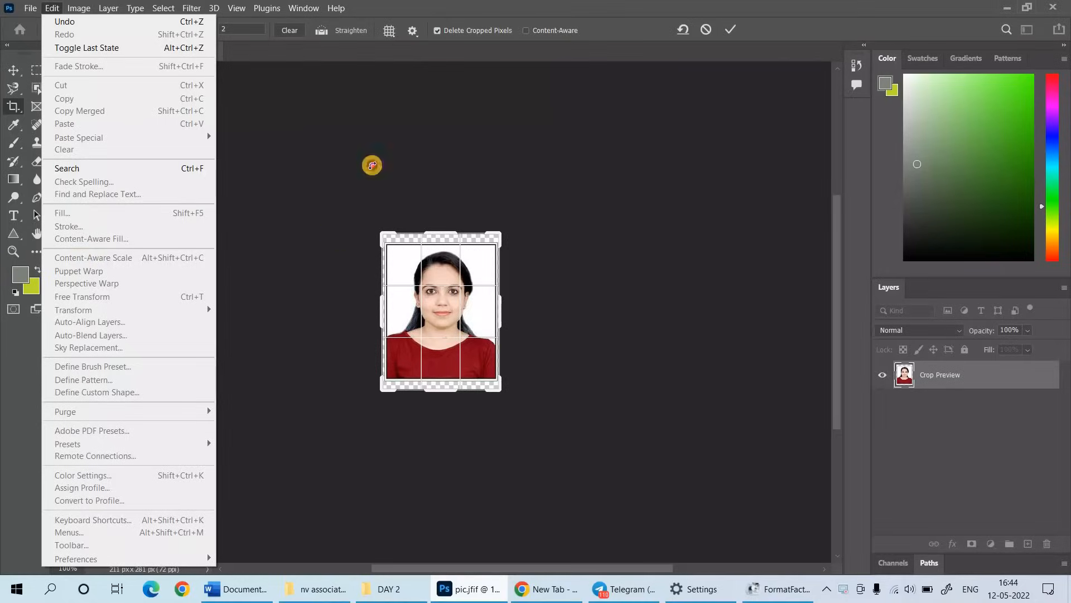
pyautogui.click(654, 402)
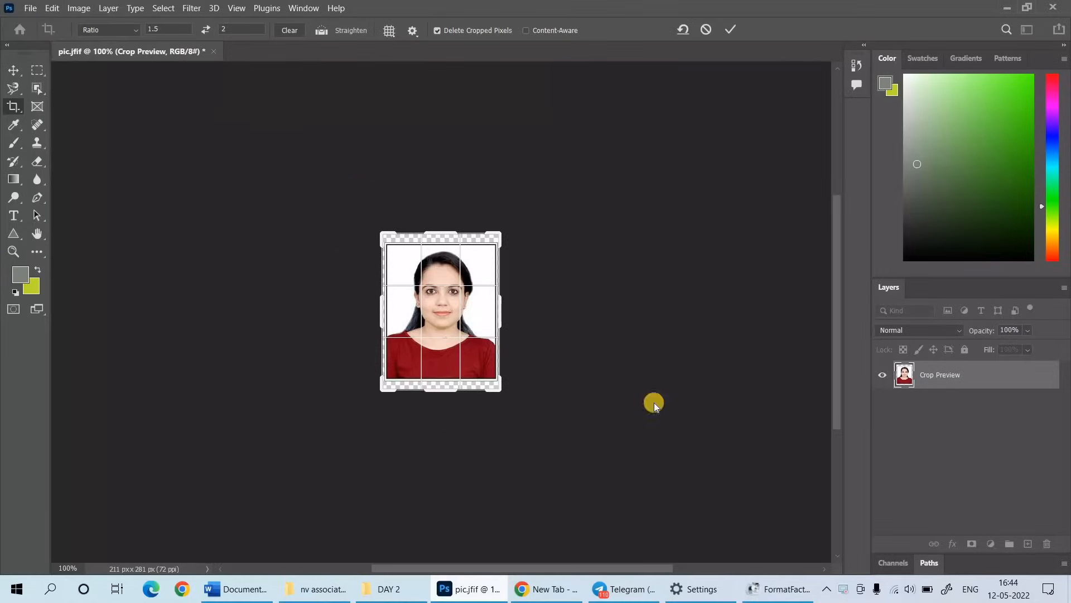
# - Apply the crop with the transparent margin around the portrait and define the result as a pattern named pic.jfif
pyautogui.click(728, 31)
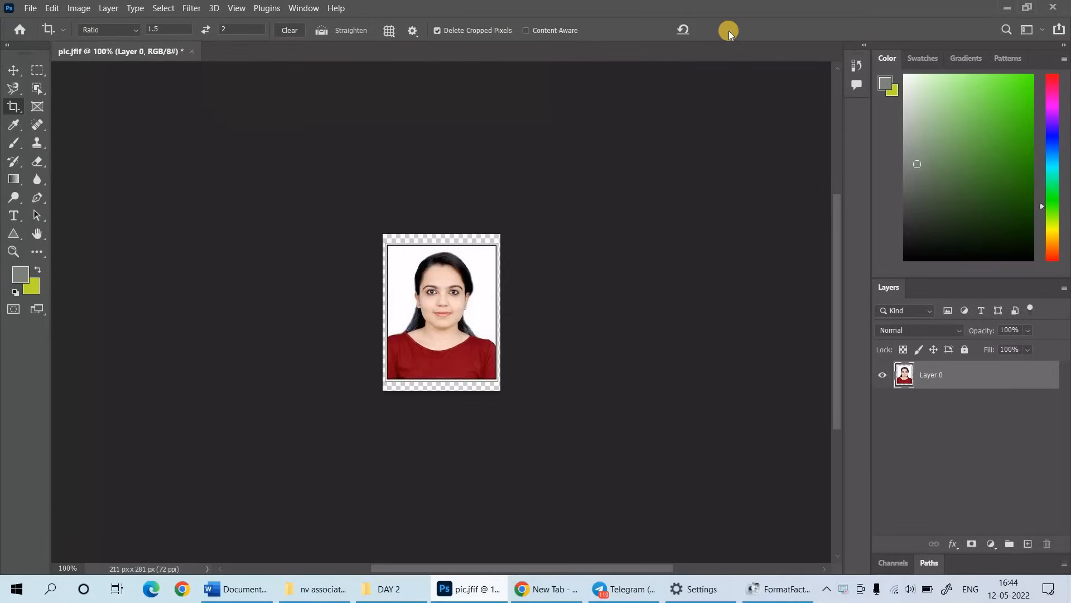
pyautogui.click(52, 8)
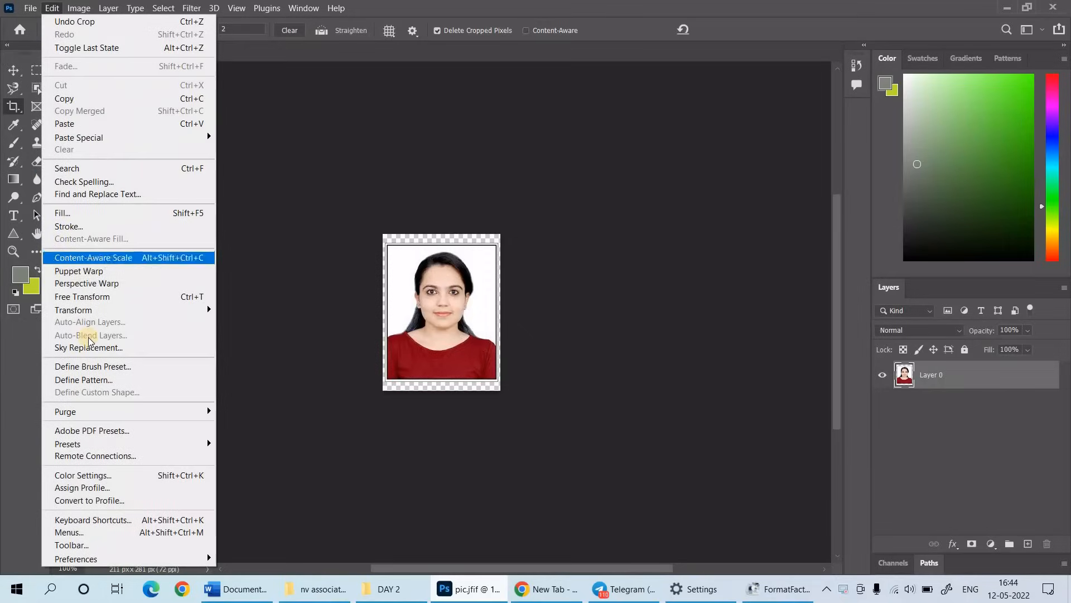
pyautogui.click(82, 381)
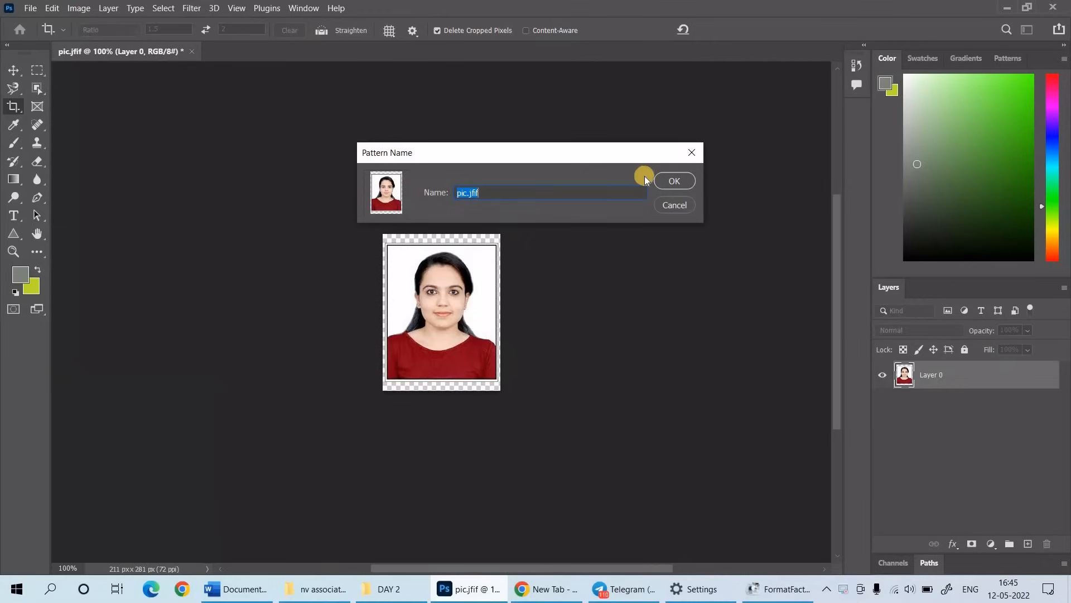
pyautogui.click(675, 179)
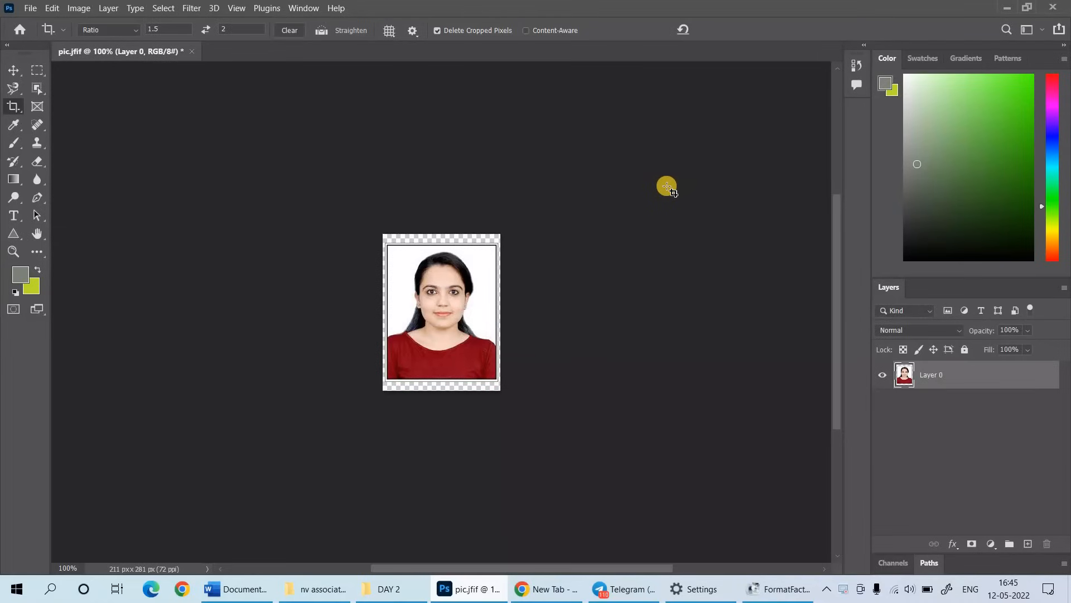
# - Create a new white RGB document 1200 pixels wide and 800 pixels high at 200 pixels/inch
pyautogui.click(30, 7)
pyautogui.click(41, 22)
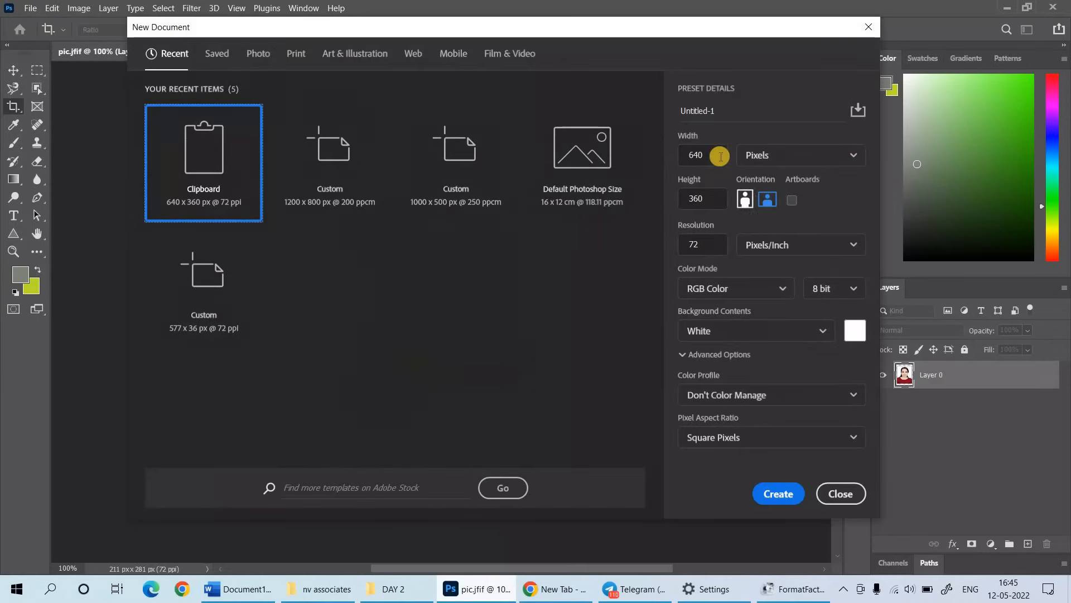
pyautogui.click(721, 157)
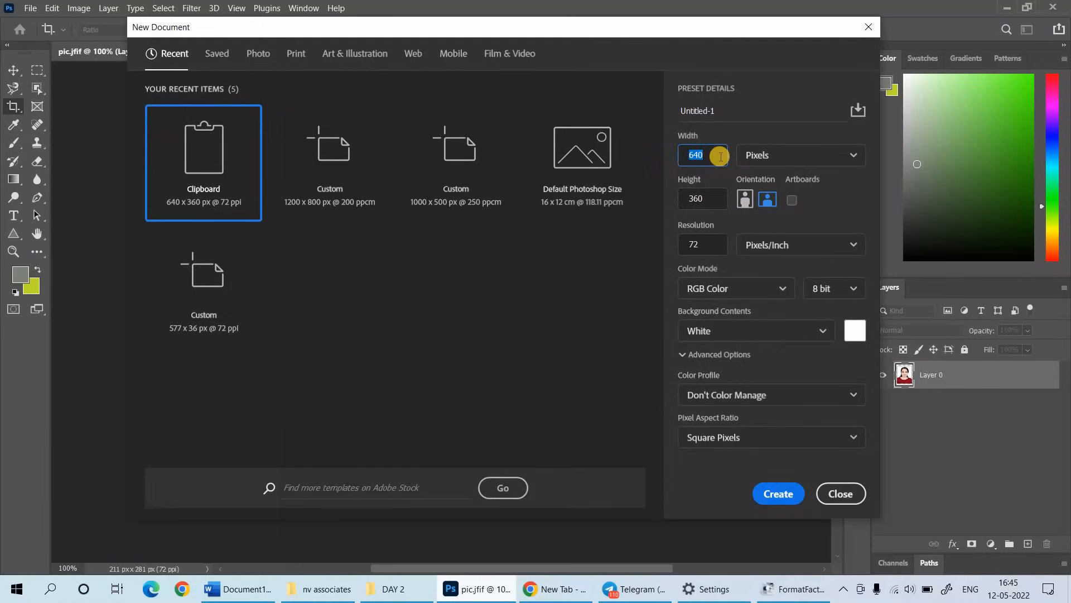
pyautogui.write('1200')
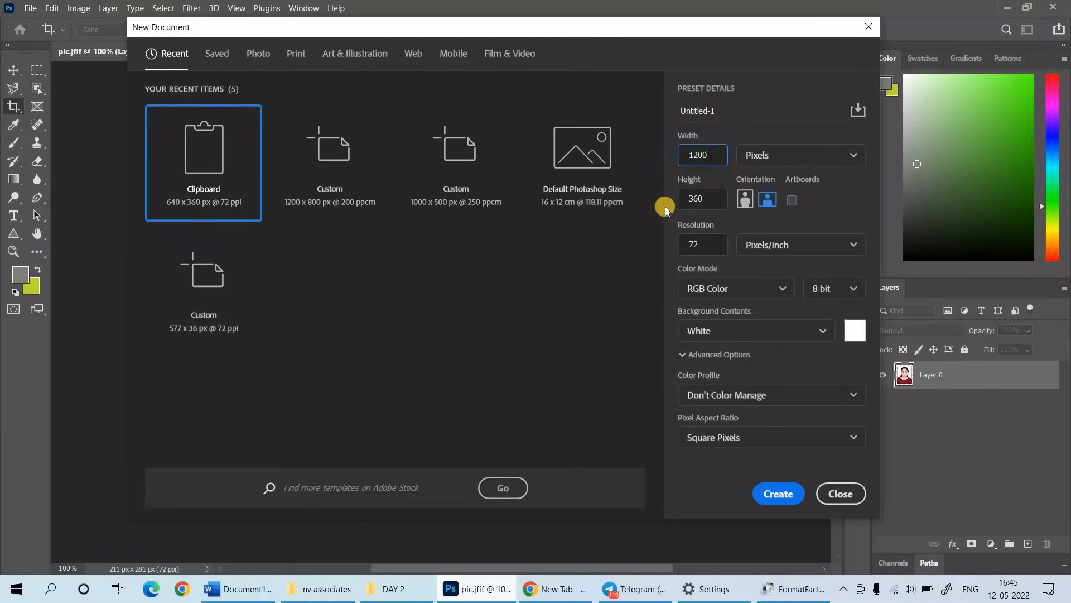
pyautogui.click(709, 200)
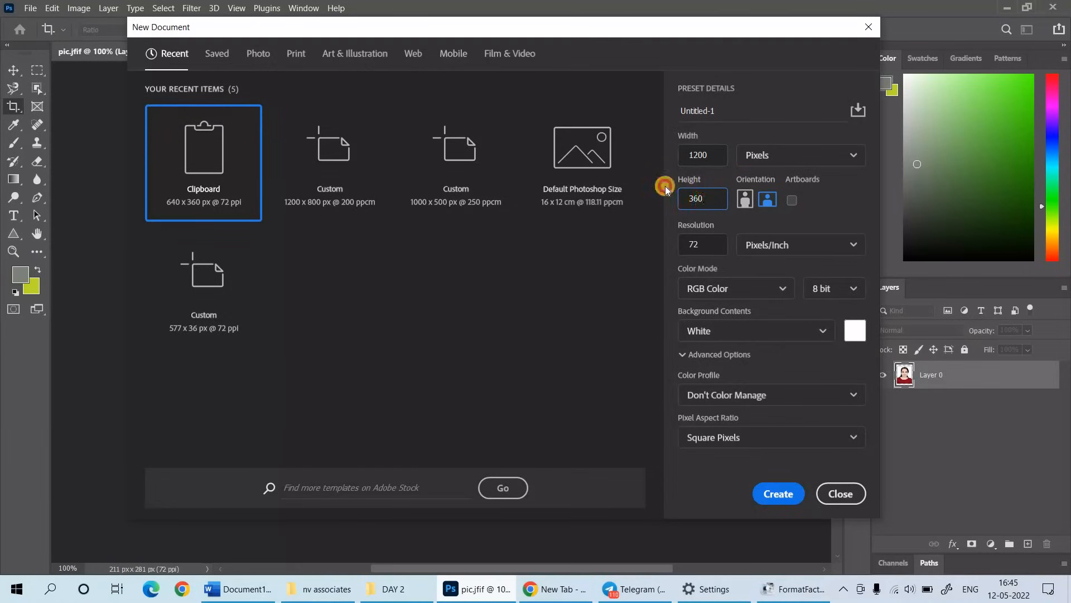
pyautogui.write('800')
pyautogui.click(694, 241)
pyautogui.write('200')
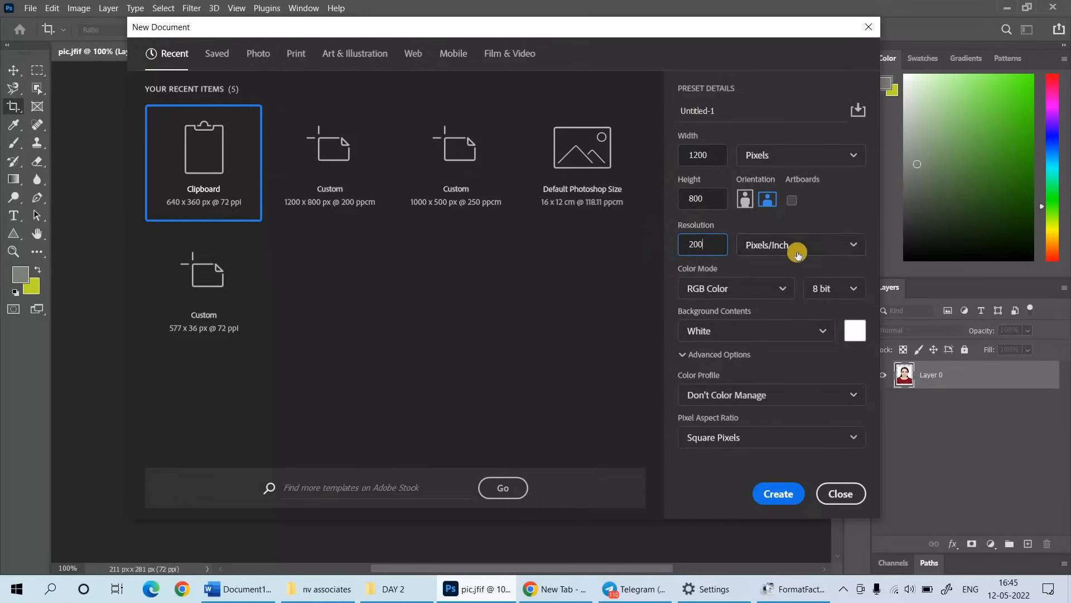
pyautogui.click(780, 489)
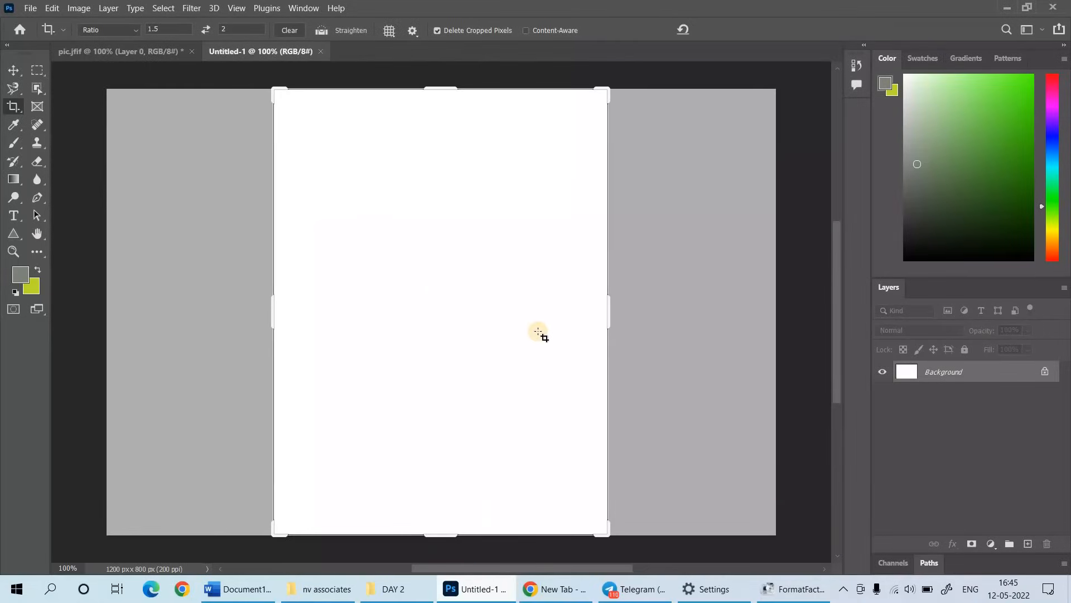
# - Fill the blank document with the newly defined portrait pattern at Normal mode and 100% opacity
pyautogui.click(51, 8)
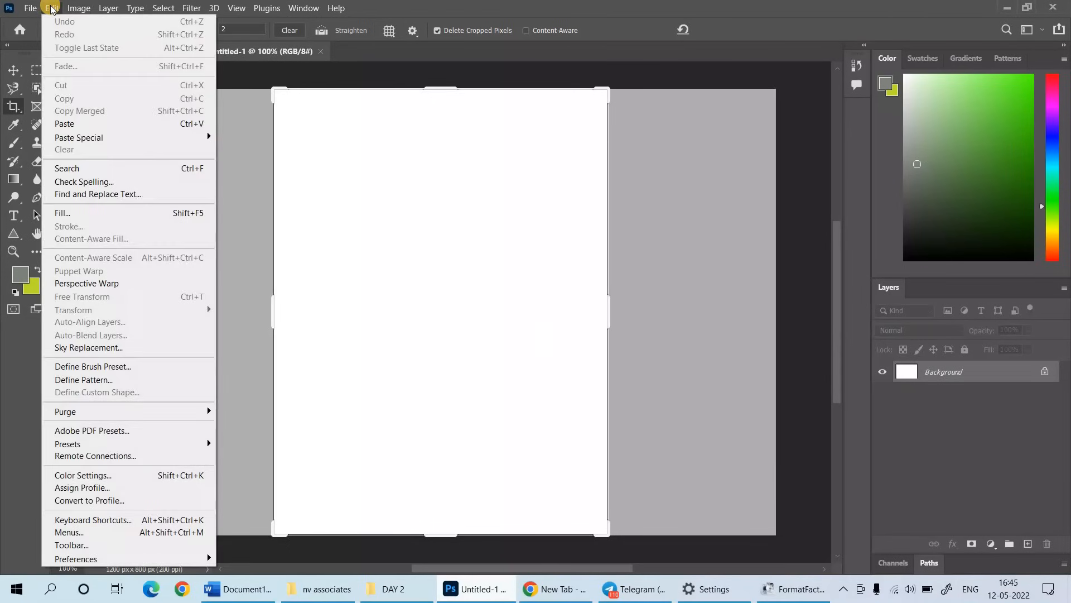
pyautogui.click(69, 214)
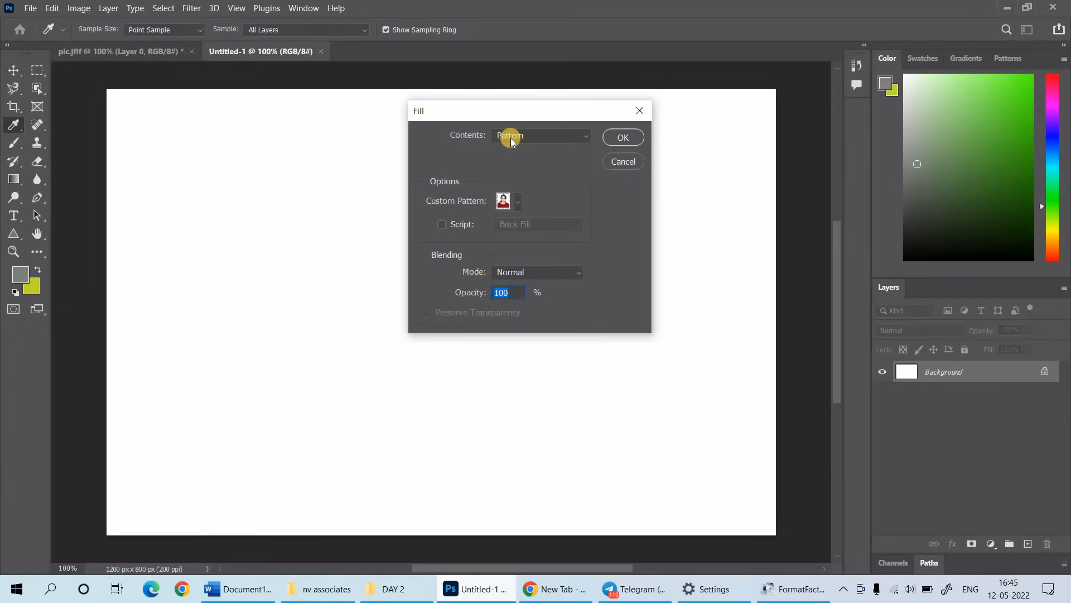
pyautogui.click(512, 140)
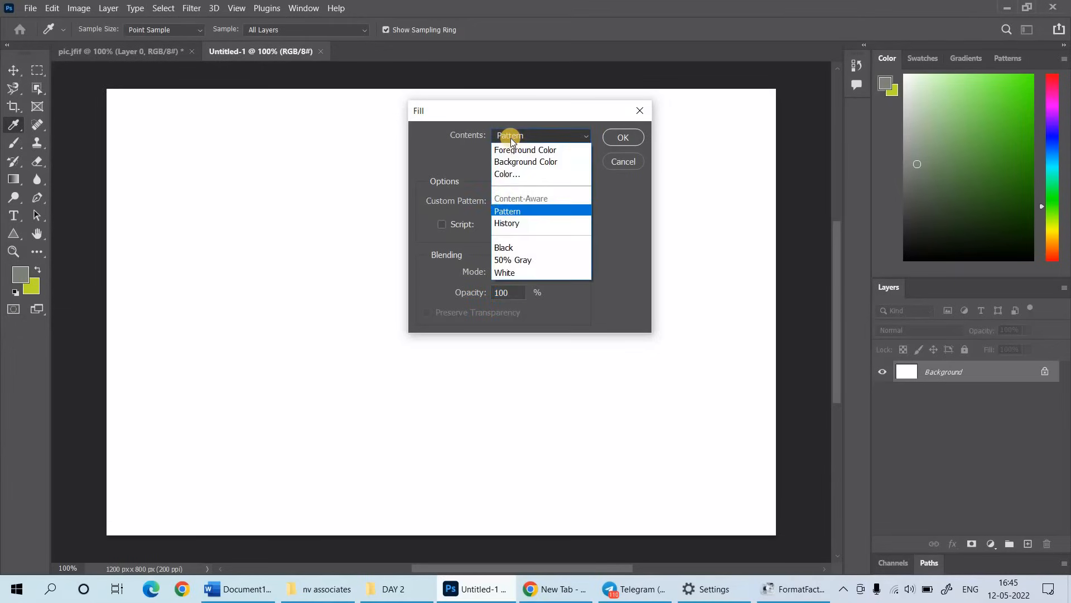
pyautogui.click(513, 211)
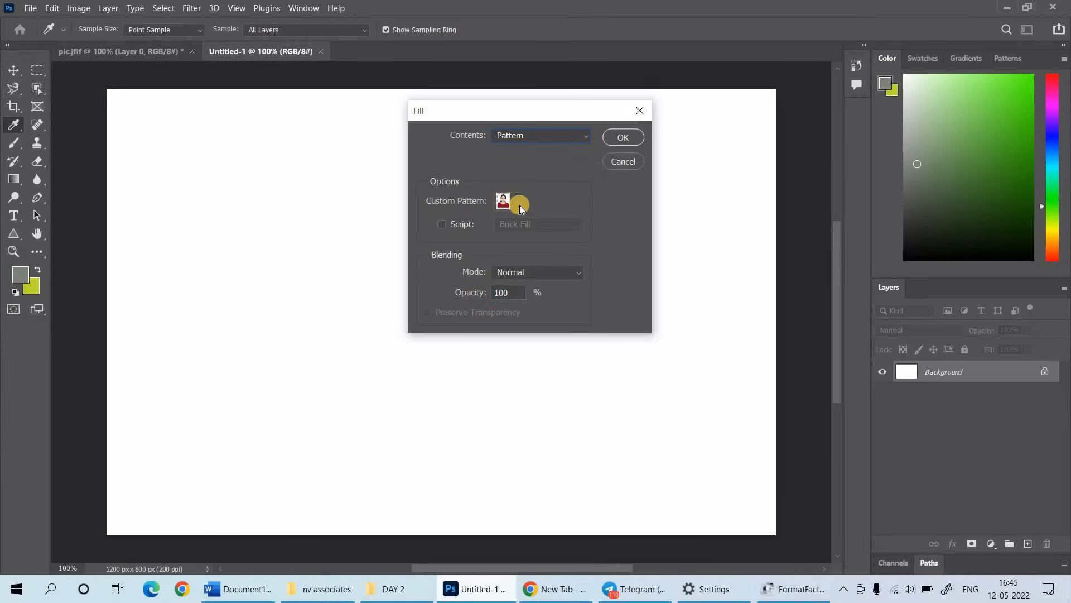
pyautogui.click(520, 206)
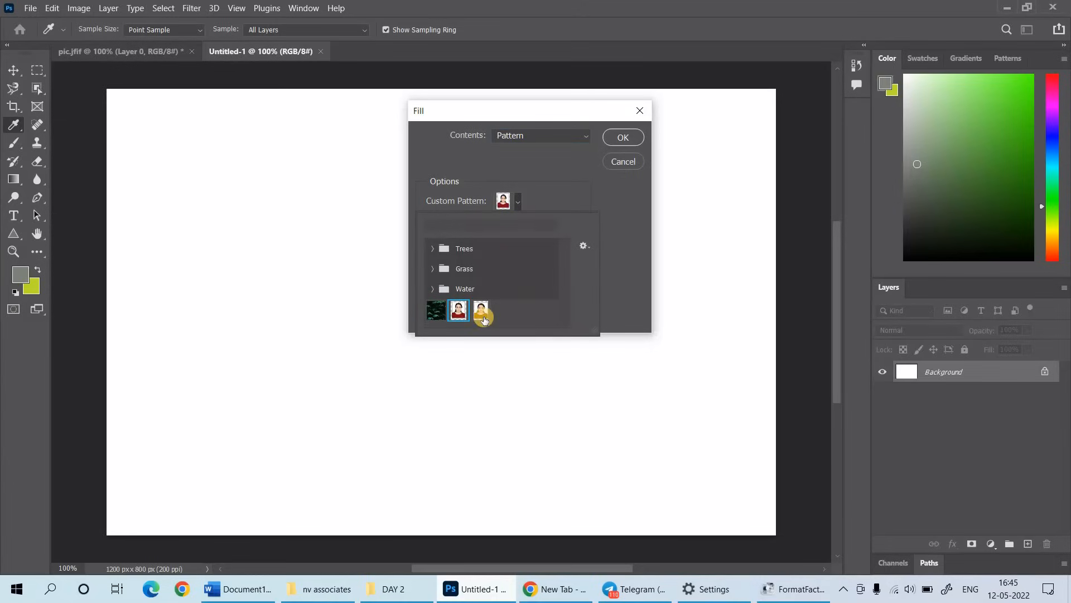
pyautogui.click(484, 319)
pyautogui.click(621, 138)
pyautogui.press('c')
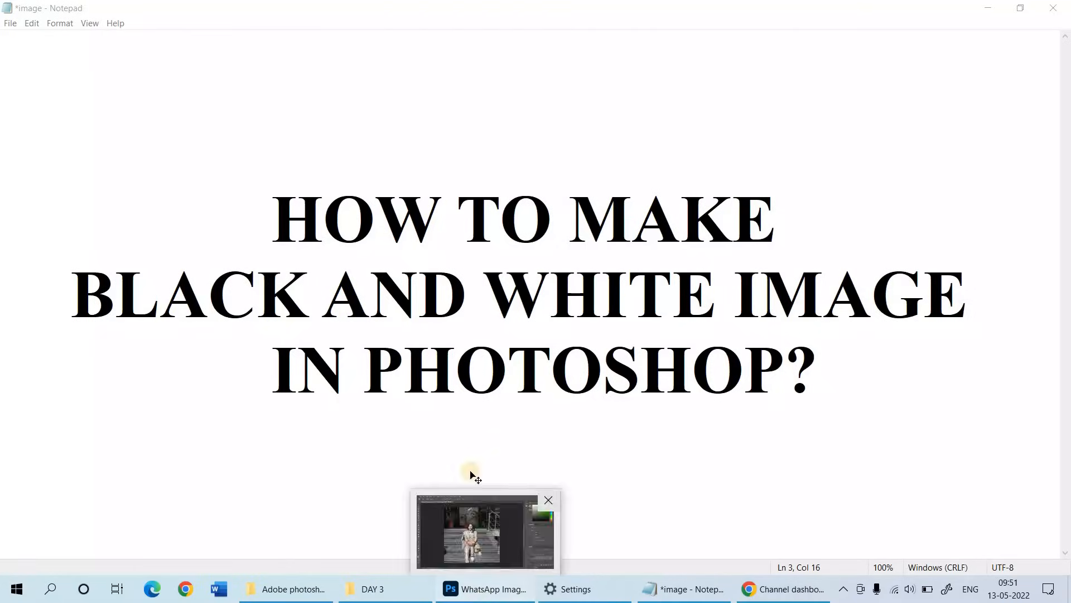
# - Switch to Photoshop with the photo of the woman sitting on the steps
pyautogui.click(475, 596)
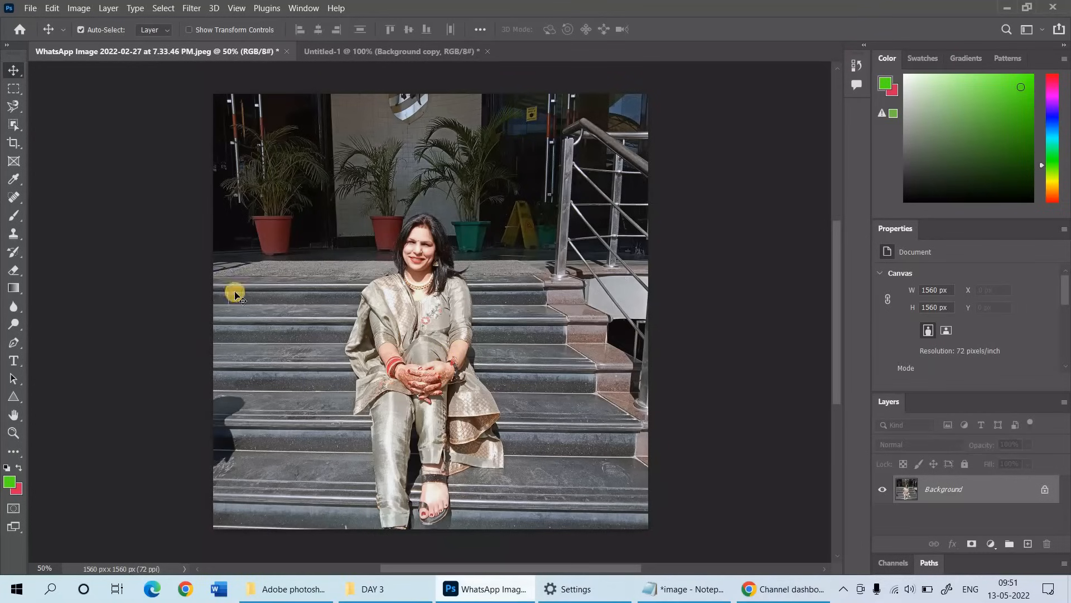
pyautogui.click(30, 8)
pyautogui.click(41, 35)
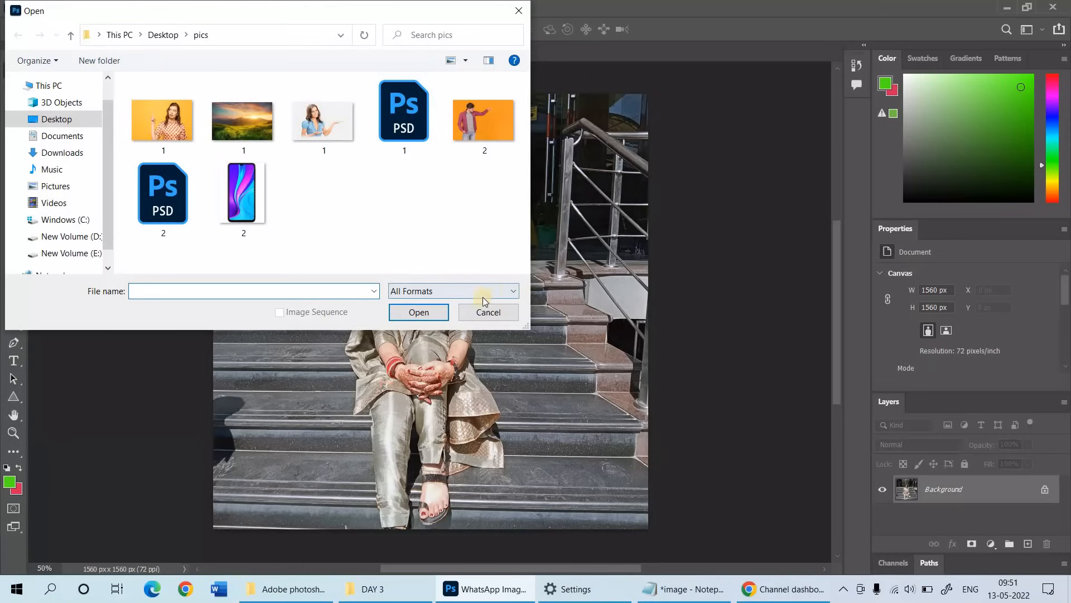
pyautogui.click(478, 311)
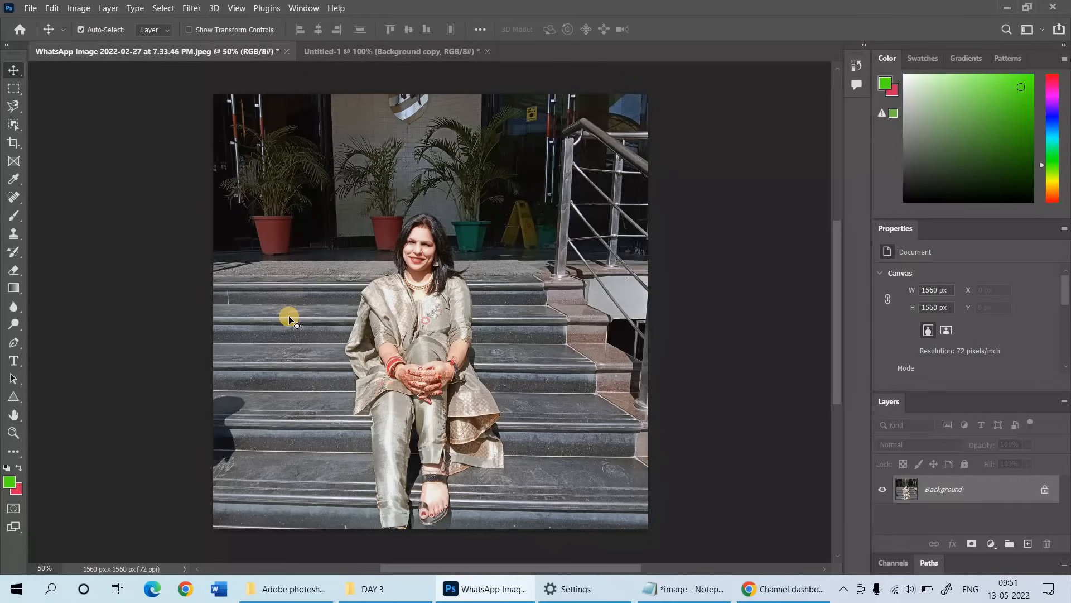
# - Crop the photo around the seated woman to about 747 by 897 pixels
pyautogui.click(12, 144)
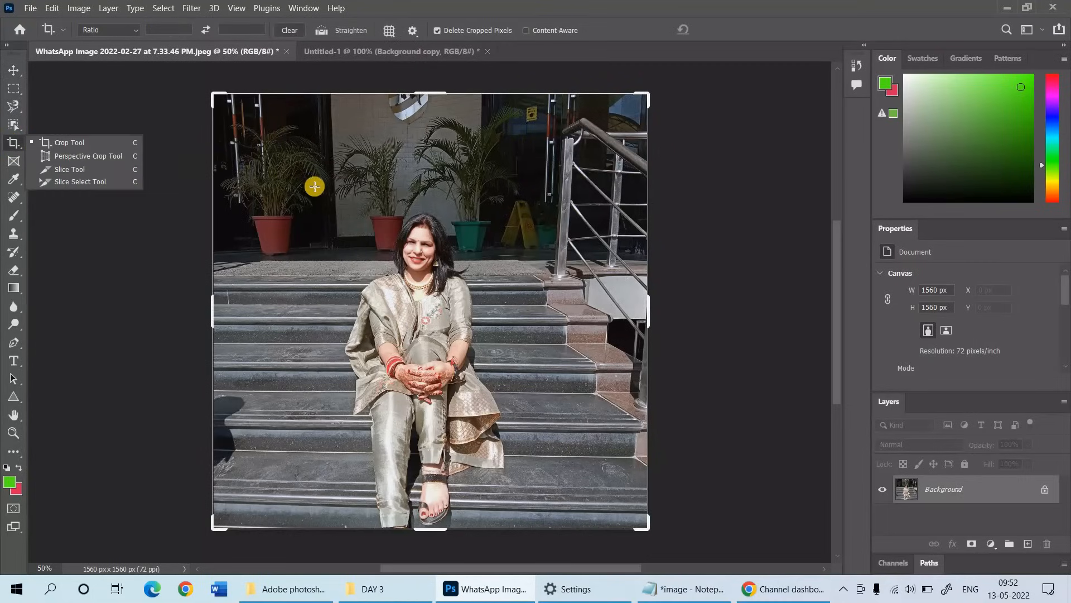
pyautogui.moveTo(318, 194); pyautogui.dragTo(525, 443)
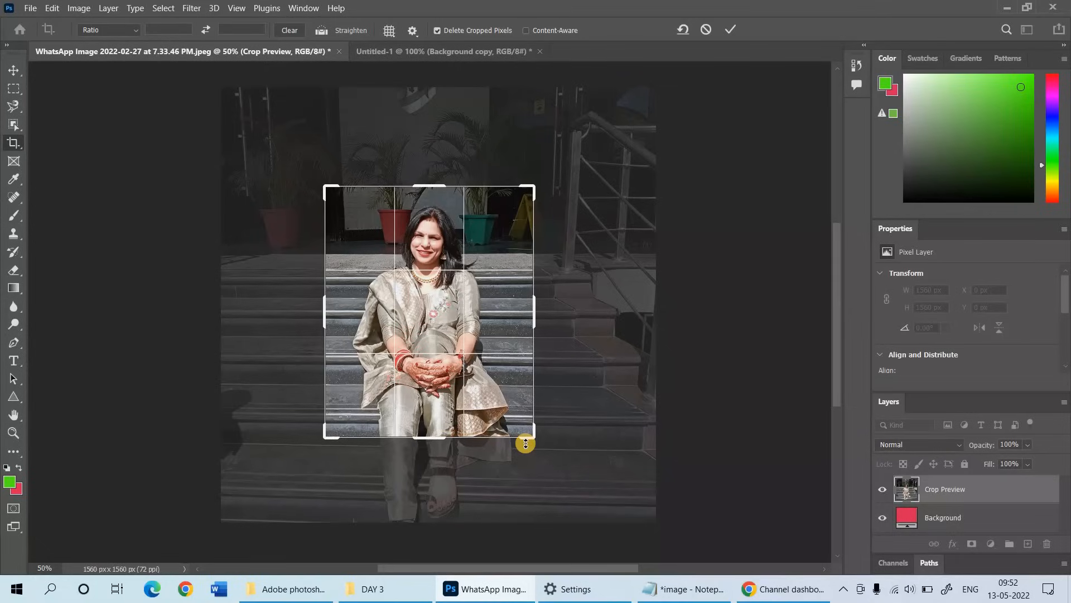
pyautogui.press('Return')
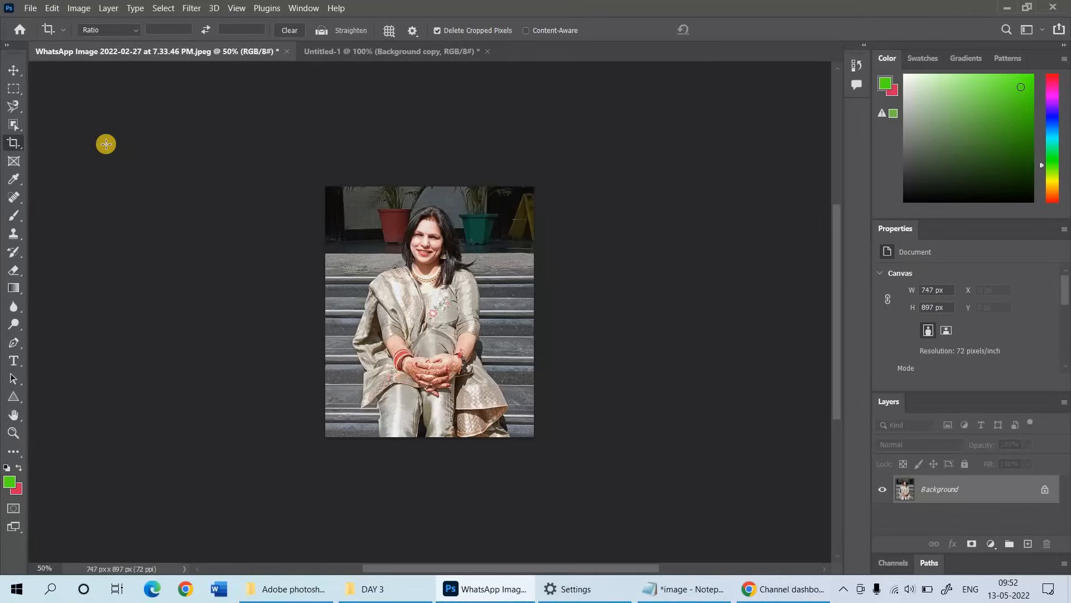
# - Start a Black & White adjustment on the photo with Reds at 25%, Yellows at 134% and Greens at 198%
pyautogui.click(79, 8)
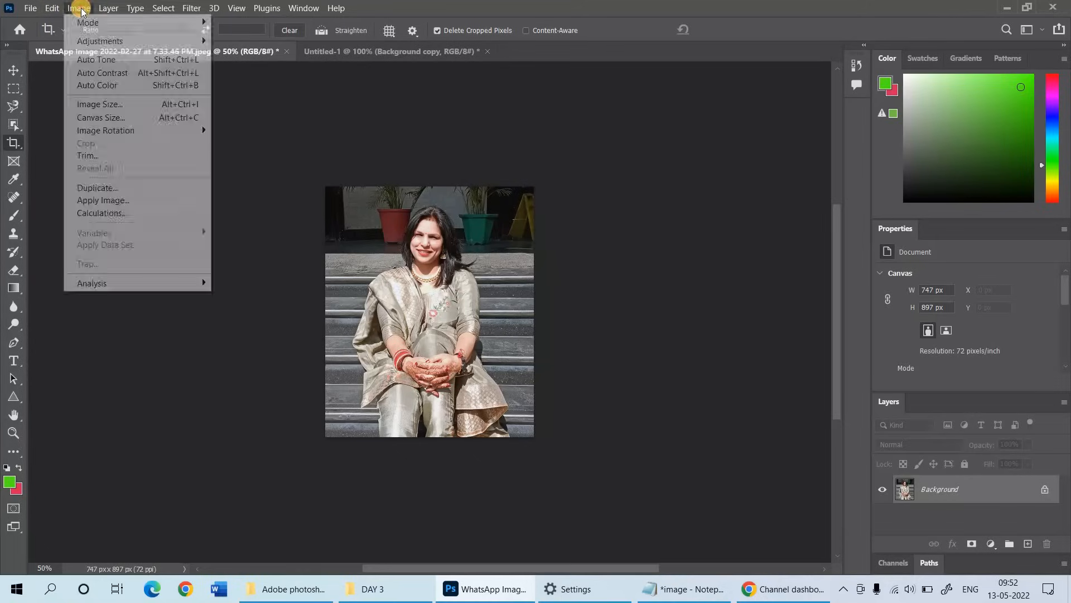
pyautogui.moveTo(95, 41)
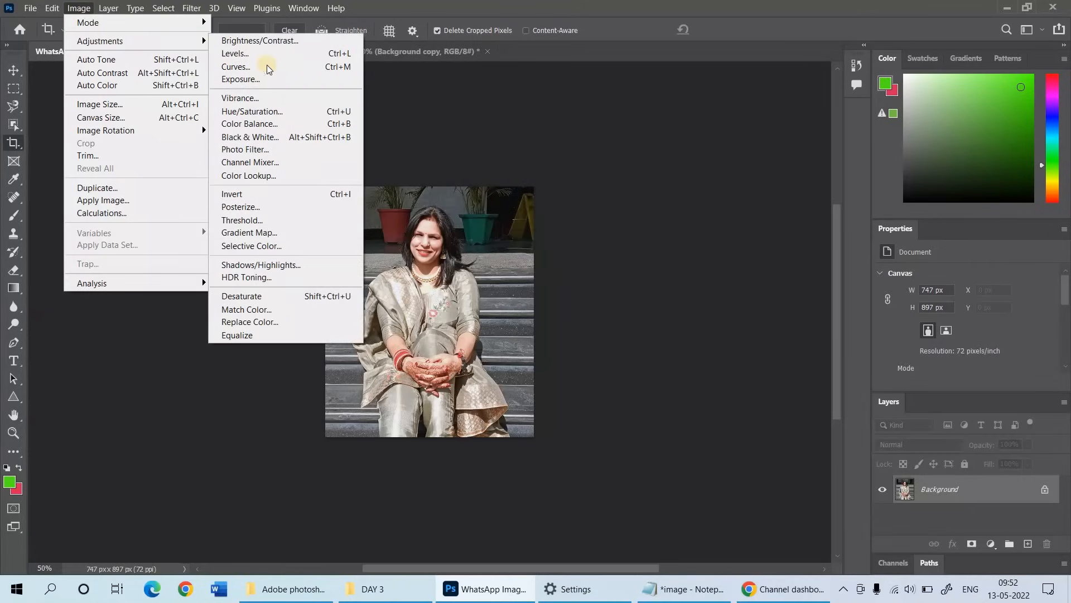
pyautogui.click(279, 135)
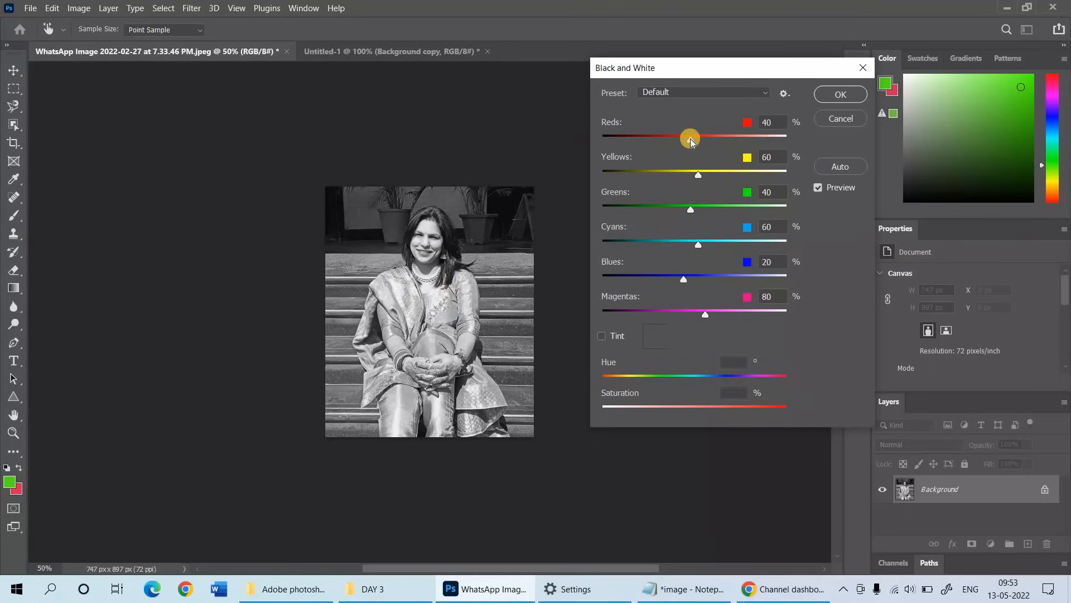
pyautogui.moveTo(691, 138)
pyautogui.mouseDown()
pyautogui.moveTo(747, 144)
pyautogui.moveTo(624, 140)
pyautogui.moveTo(685, 140)
pyautogui.mouseUp()
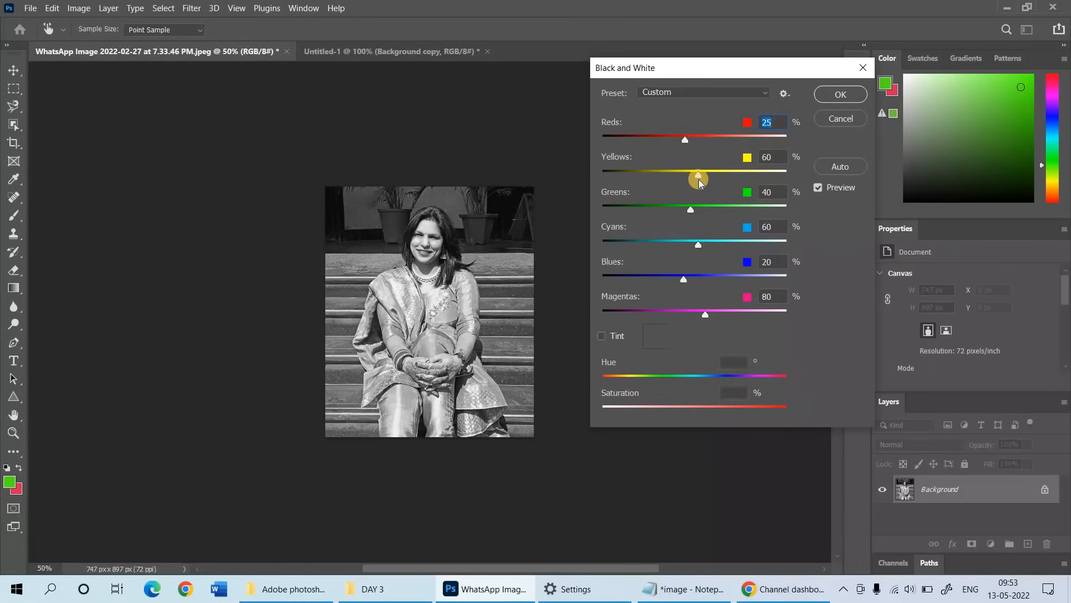
pyautogui.moveTo(699, 181); pyautogui.dragTo(725, 175)
pyautogui.moveTo(689, 211); pyautogui.dragTo(749, 212)
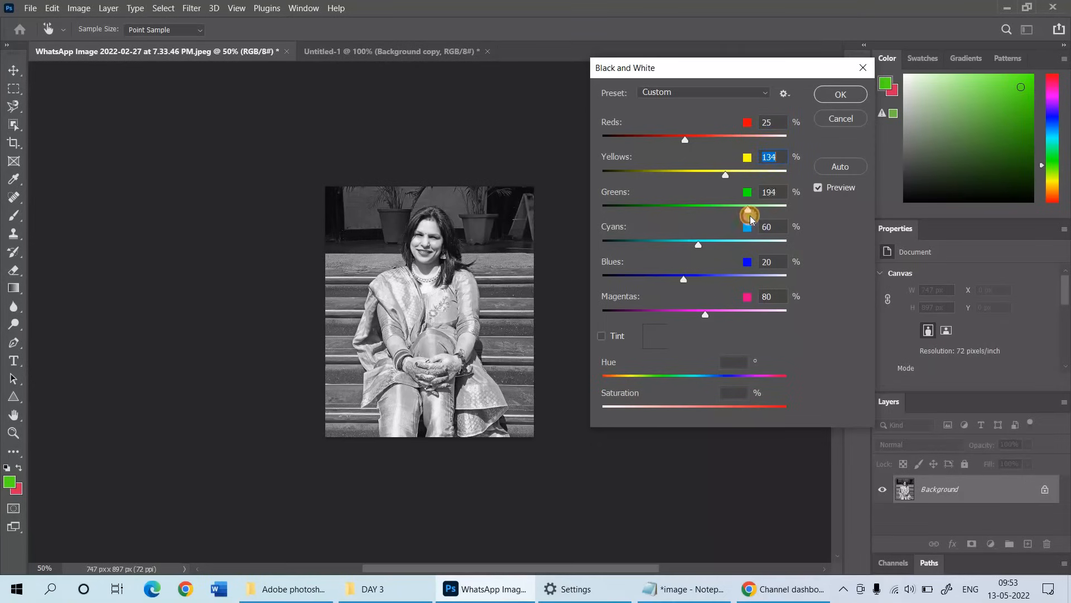
# - Set Blues to 149% and Magentas to 50% in the Black & White adjustment
pyautogui.moveTo(683, 279); pyautogui.dragTo(734, 280)
pyautogui.click(766, 292)
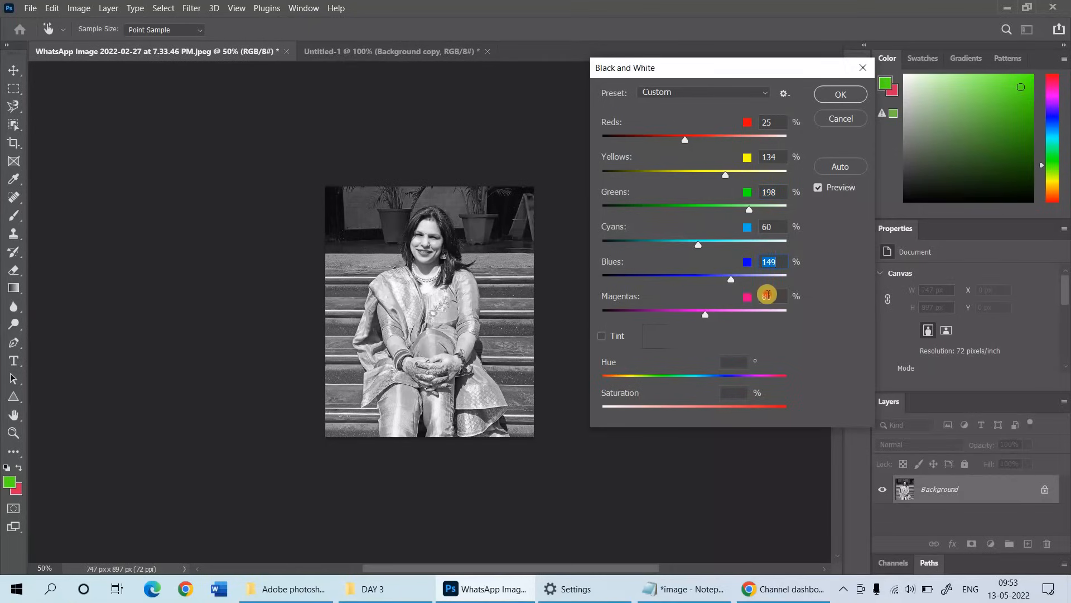
pyautogui.write('5')
pyautogui.press('BackSpace')
pyautogui.press('BackSpace')
pyautogui.write('50')
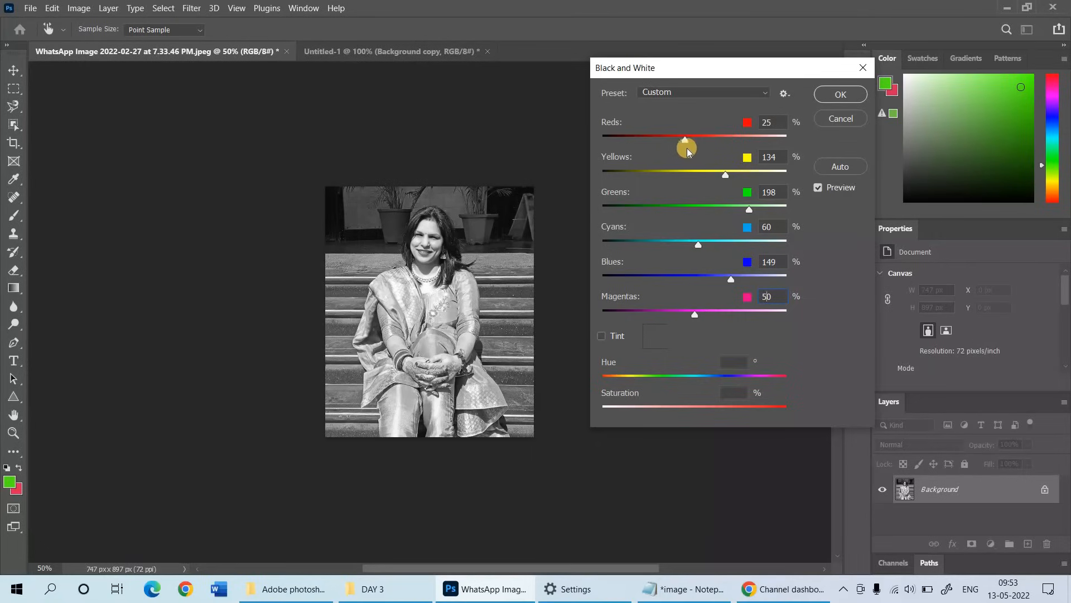
# - Set Reds to 51% and apply the Black & White adjustment
pyautogui.moveTo(686, 141)
pyautogui.mouseDown()
pyautogui.moveTo(735, 144)
pyautogui.moveTo(678, 140)
pyautogui.moveTo(686, 136)
pyautogui.mouseUp()
pyautogui.click(771, 122)
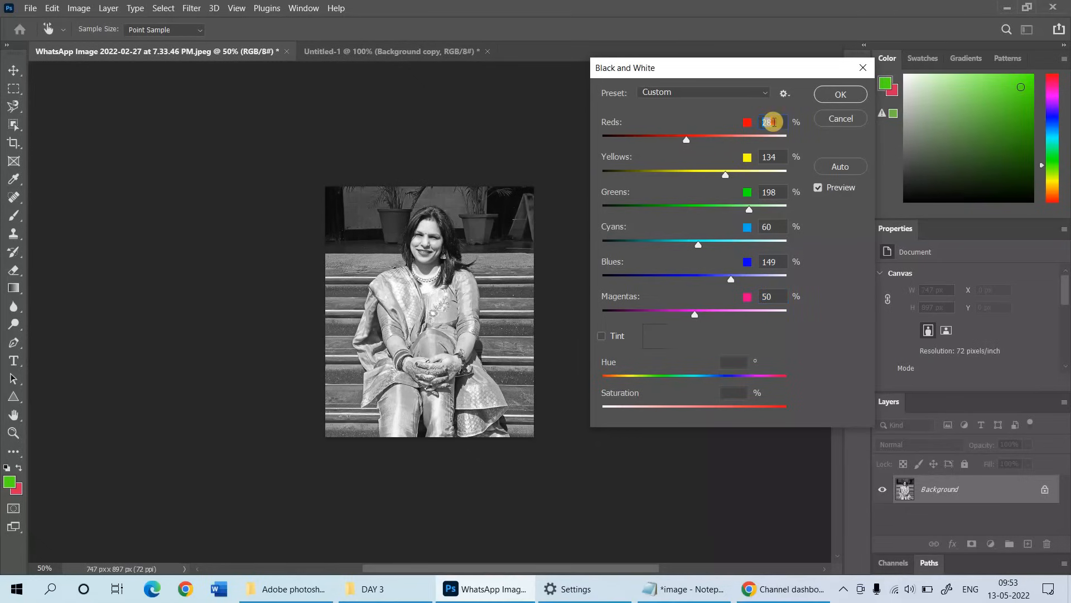
pyautogui.press('BackSpace')
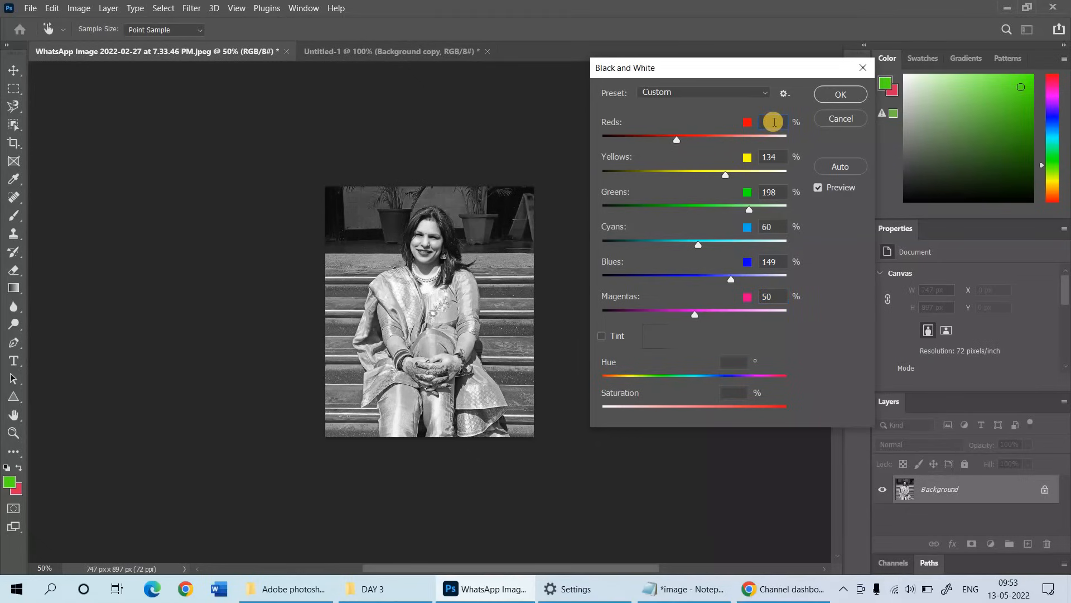
pyautogui.write('51')
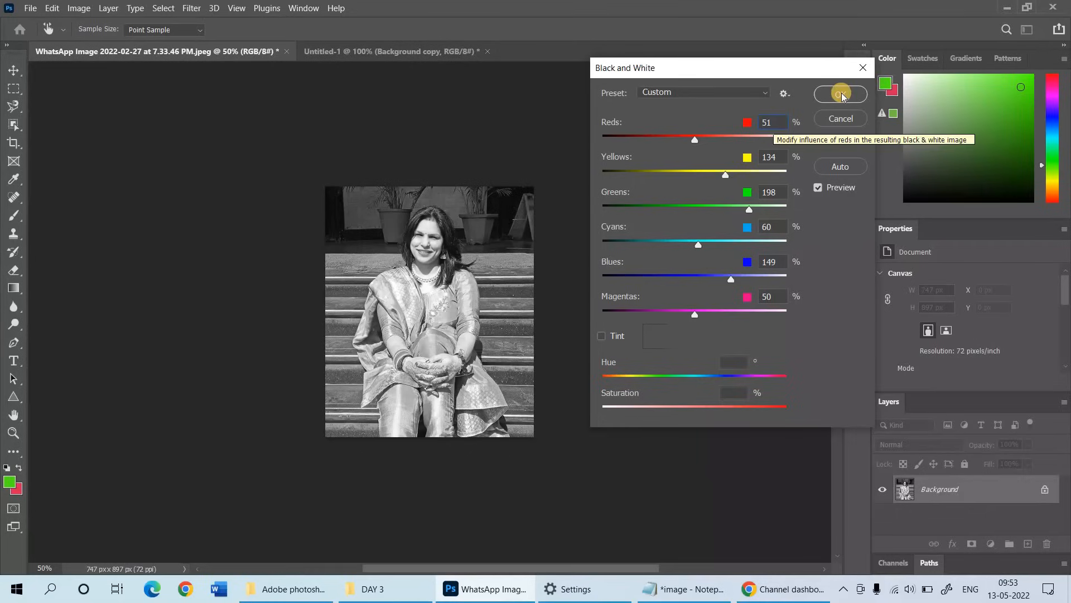
pyautogui.click(841, 93)
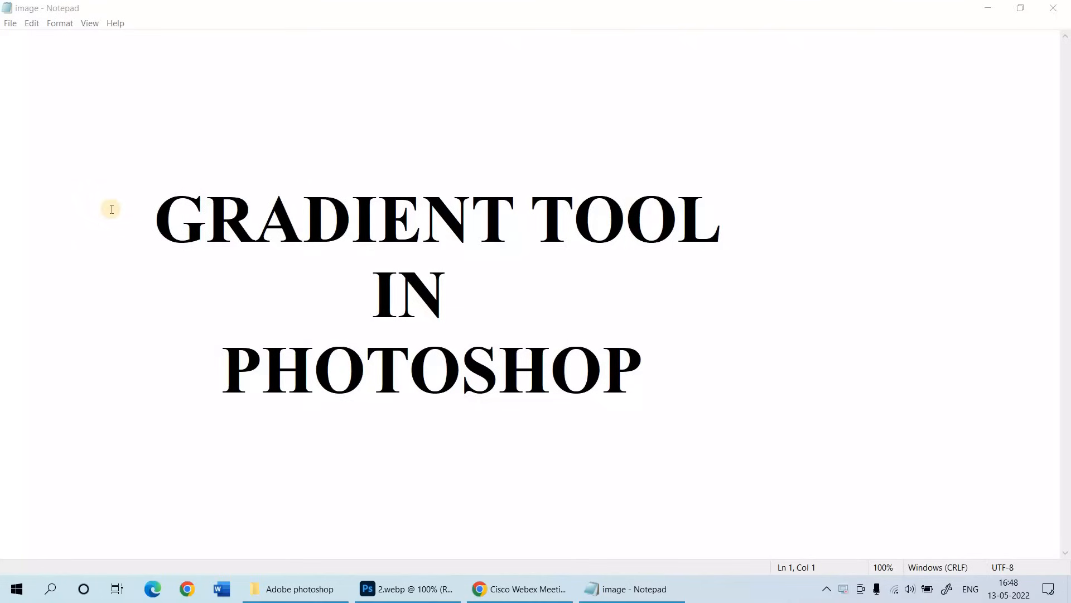
# - Switch to the phone image 2.webp in Photoshop and unlock its Background layer
pyautogui.click(383, 589)
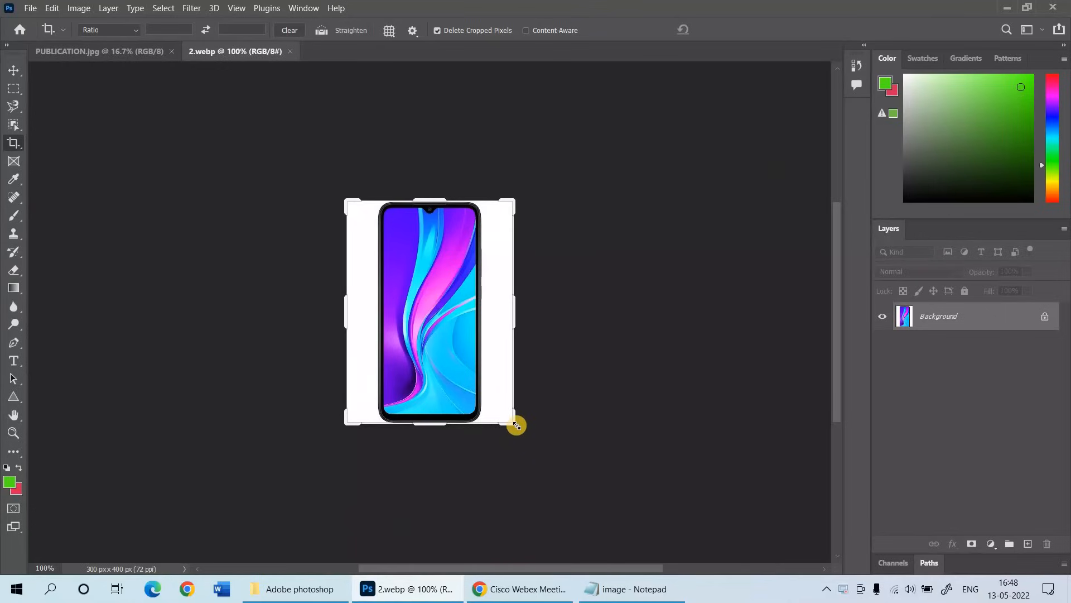
pyautogui.hotkey('ctrl', '+')
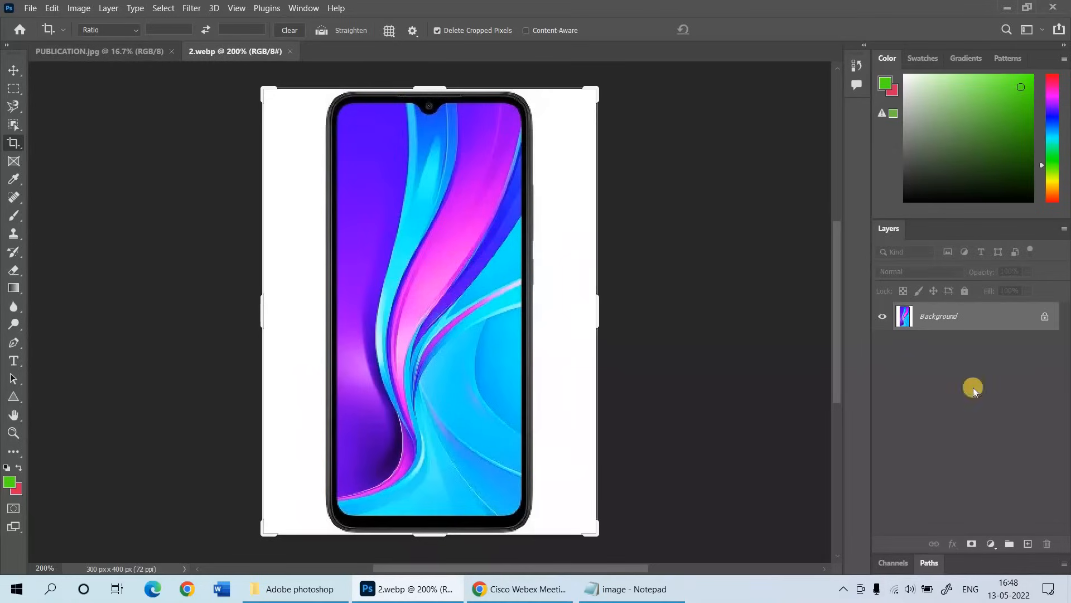
pyautogui.click(1045, 318)
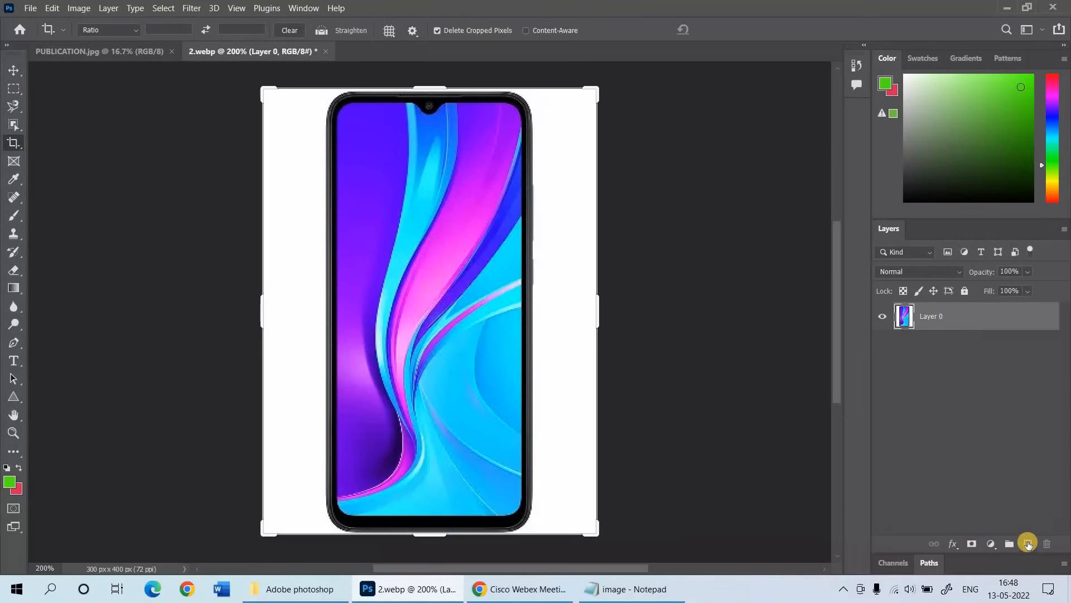
# - Add an empty layer above the phone image and hide the phone layer
pyautogui.click(1029, 545)
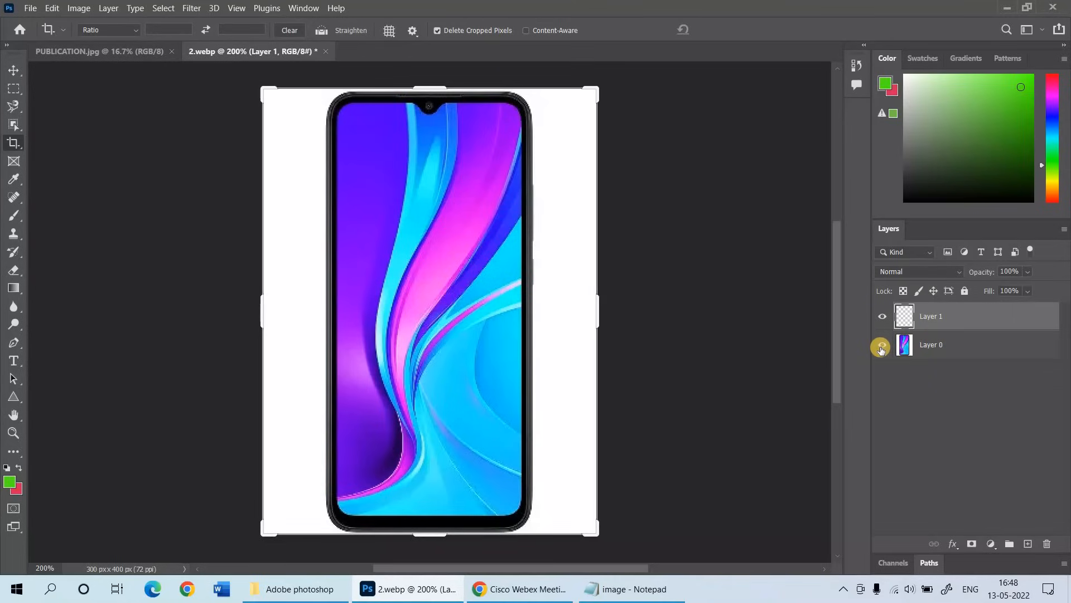
pyautogui.click(881, 347)
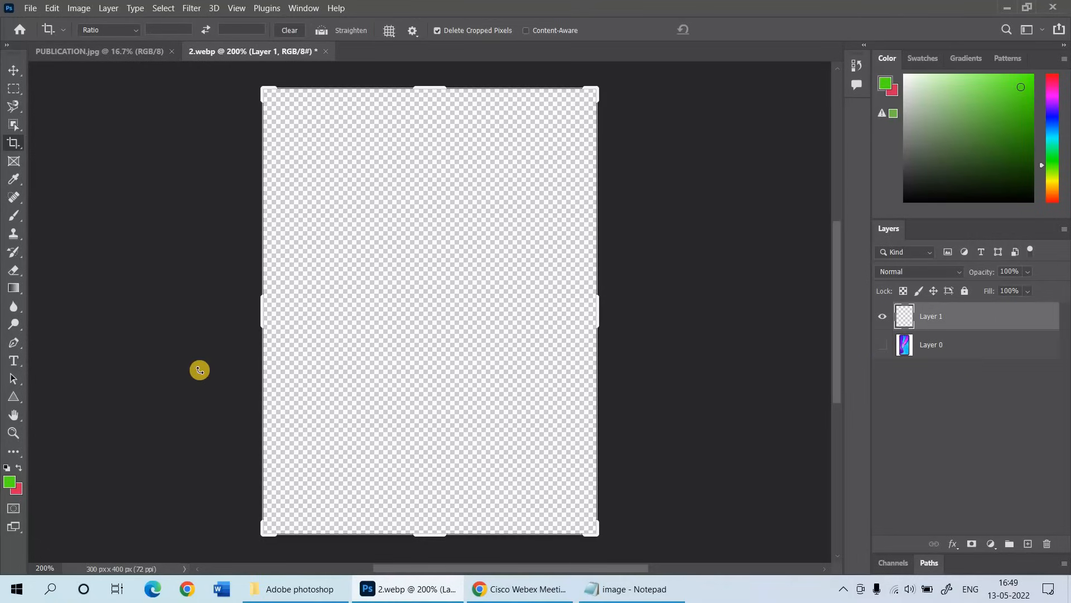
# - Activate the Gradient Tool and set the foreground colour to blue 1620e5
pyautogui.click(13, 290)
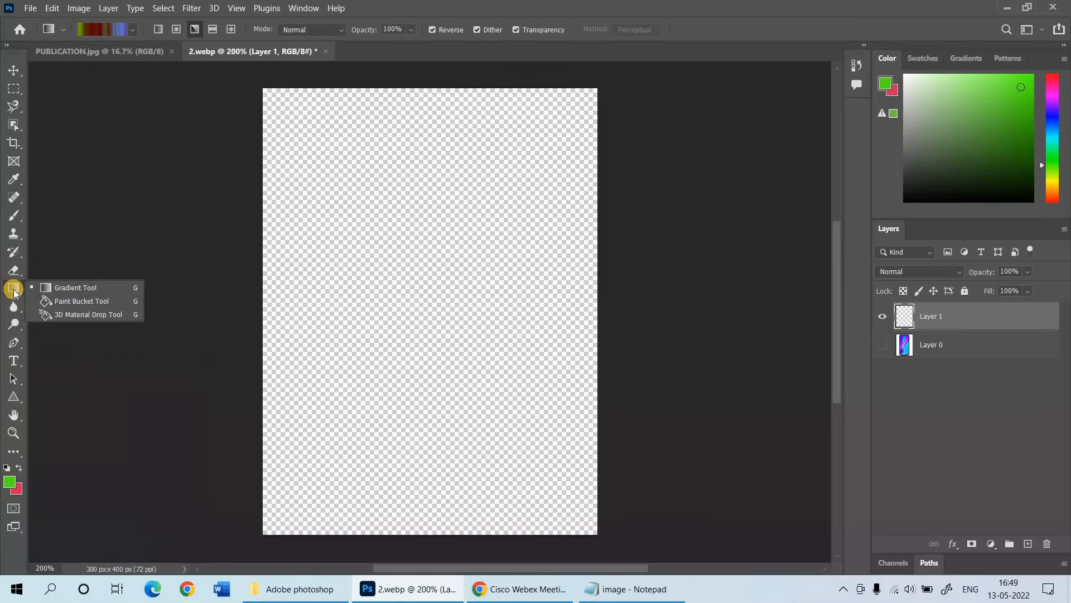
pyautogui.moveTo(15, 294); pyautogui.dragTo(97, 286)
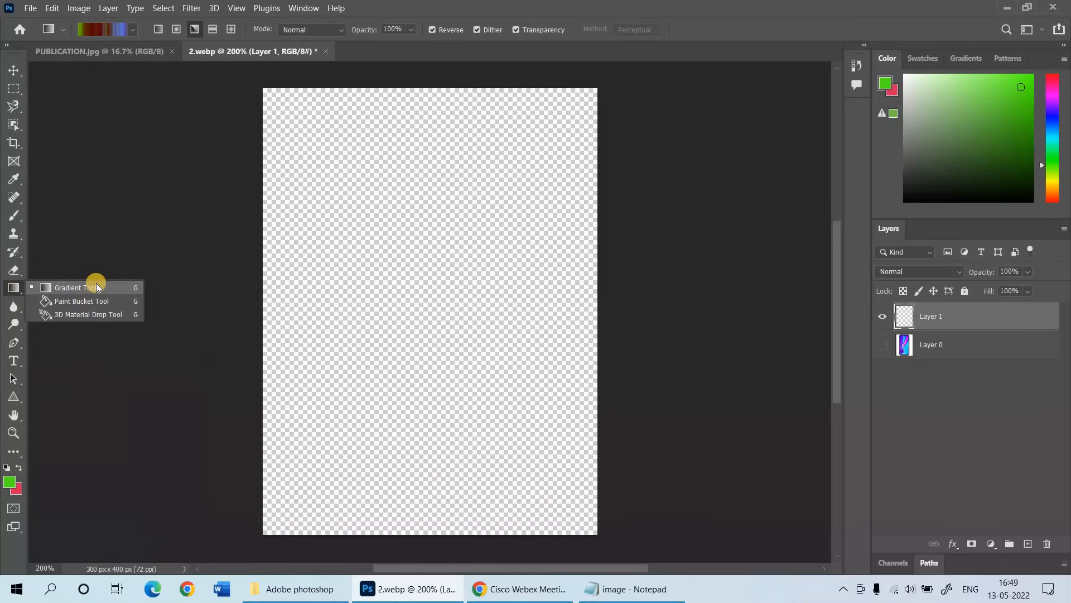
pyautogui.moveTo(97, 286); pyautogui.dragTo(96, 287)
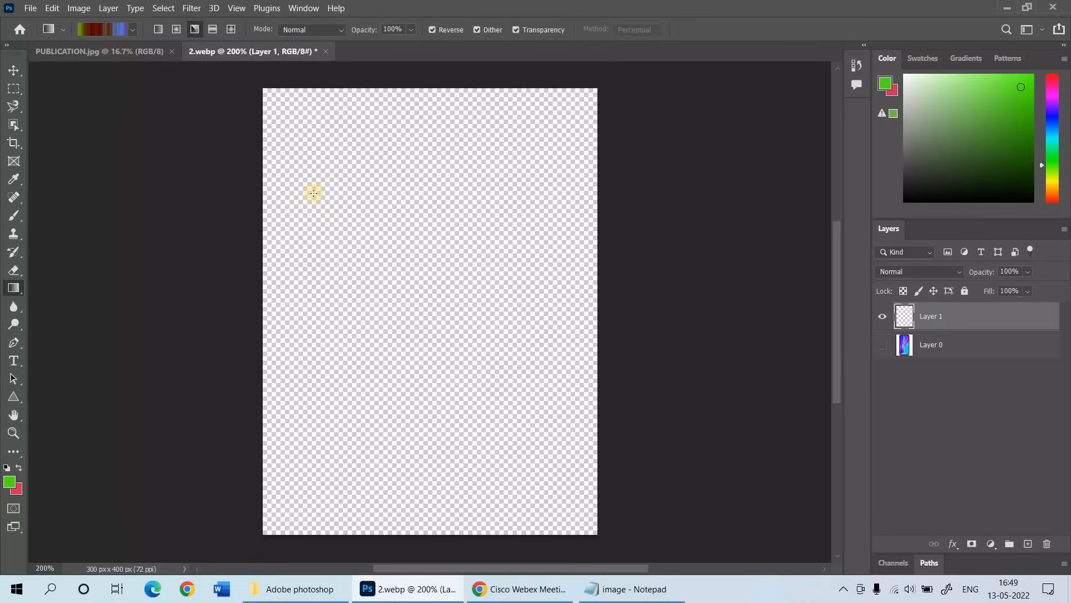
pyautogui.click(9, 482)
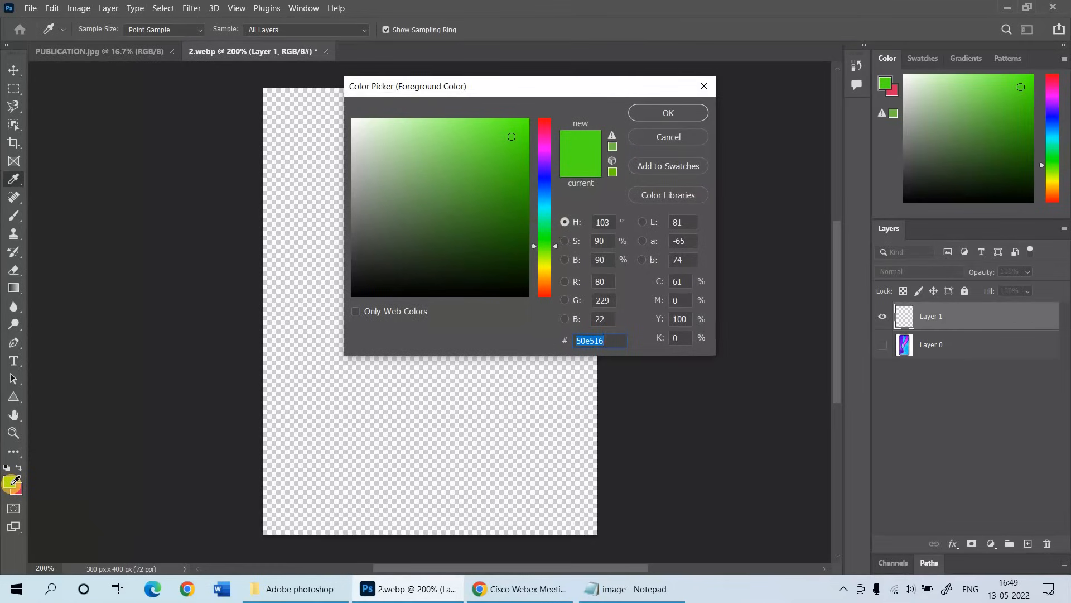
pyautogui.click(547, 181)
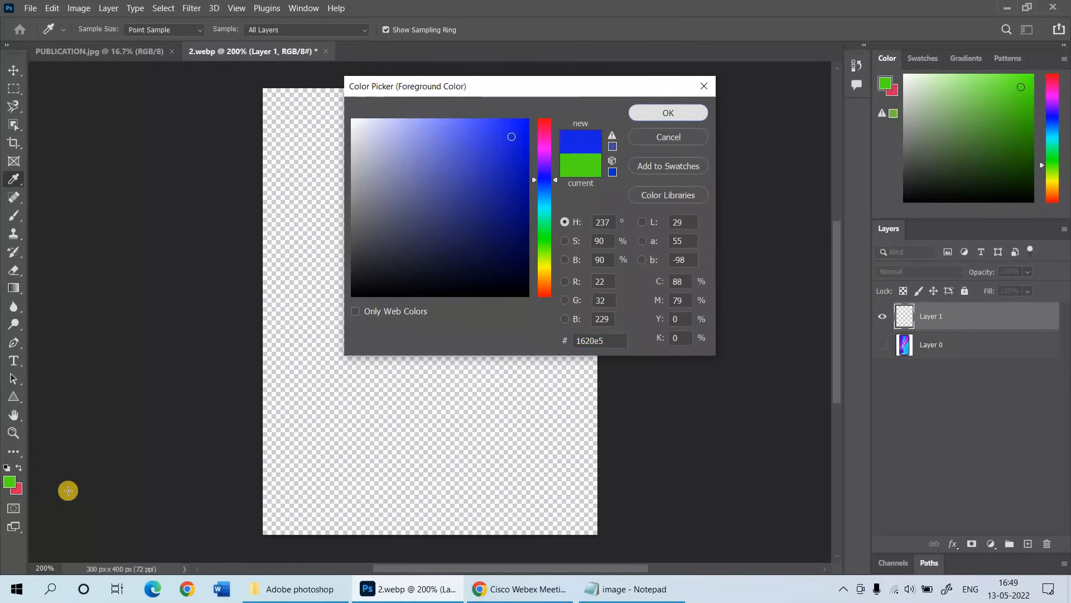
pyautogui.press('Return')
# - Set the background colour to pale pink eee2e5
pyautogui.click(12, 493)
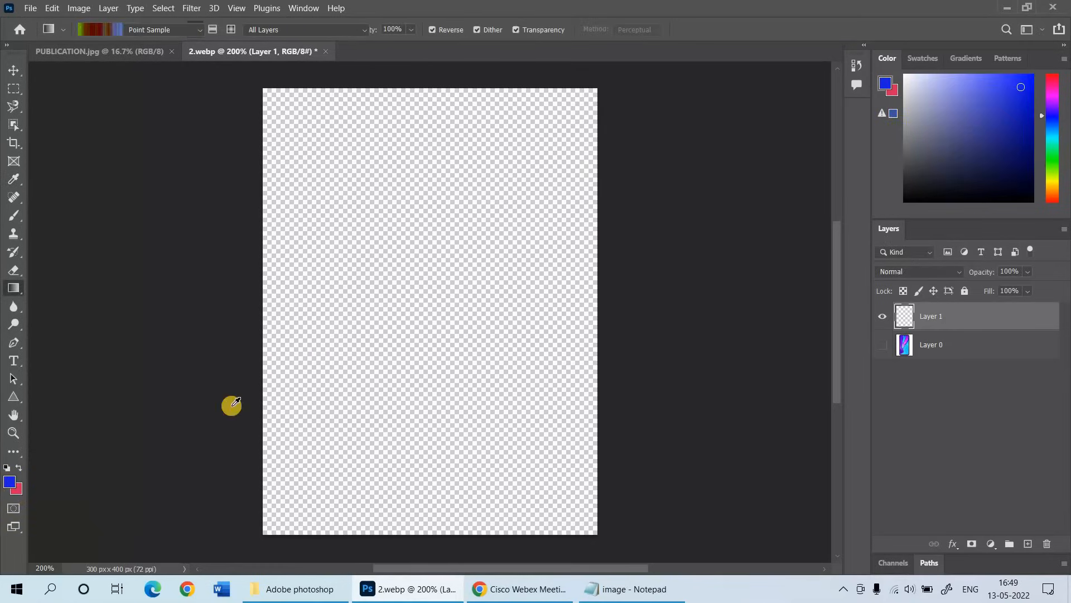
pyautogui.click(361, 130)
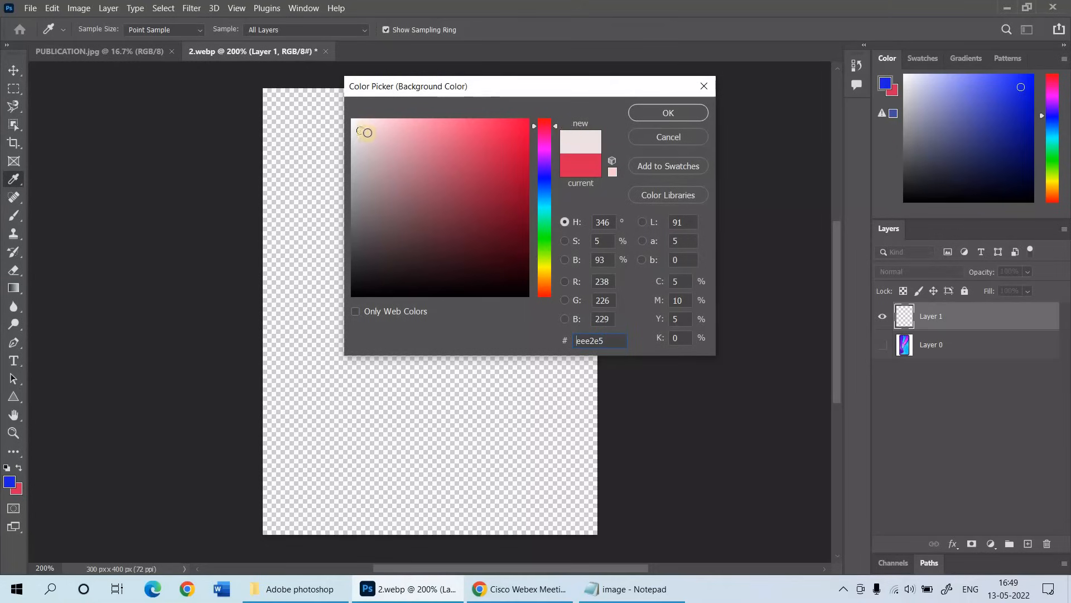
pyautogui.click(669, 112)
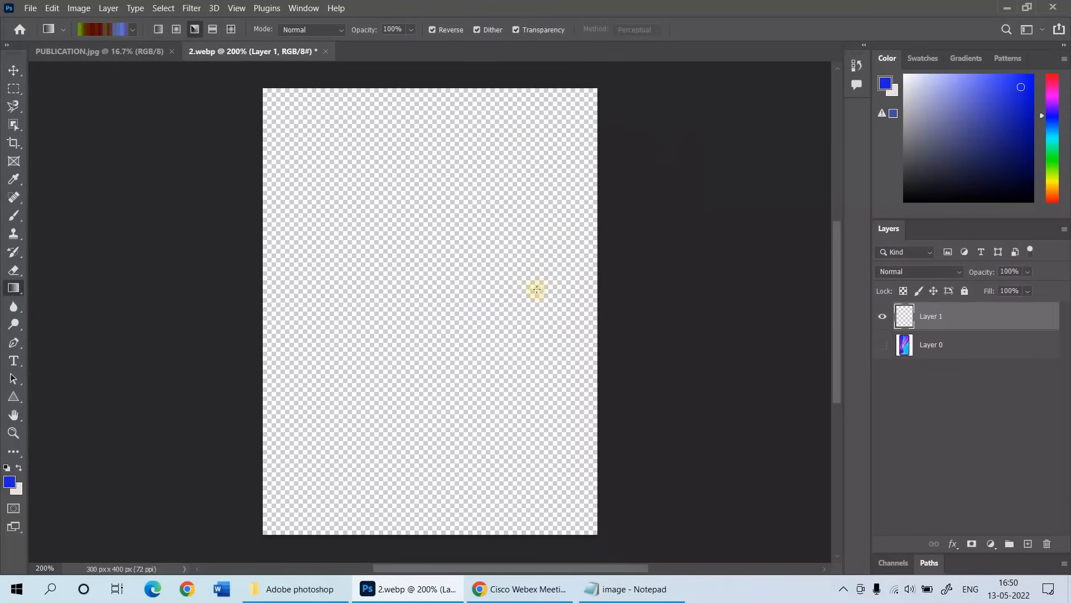
# - Draw angle gradients on Layer 1 with the current multicolour preset, starting from different points and in different directions
pyautogui.moveTo(414, 94); pyautogui.dragTo(426, 191)
pyautogui.moveTo(426, 191); pyautogui.dragTo(422, 213)
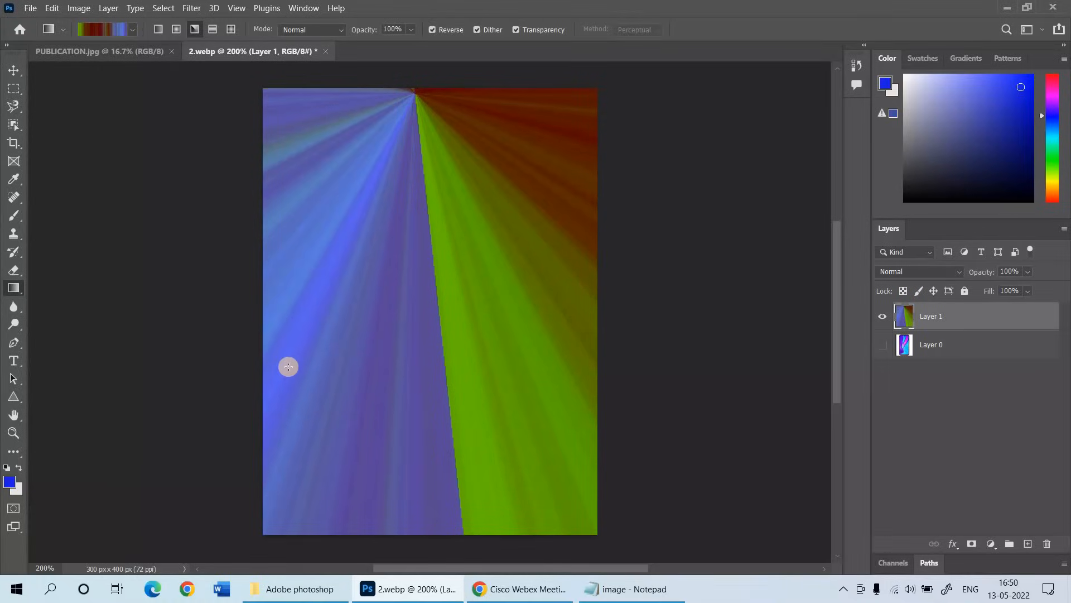
pyautogui.moveTo(381, 309); pyautogui.dragTo(457, 317)
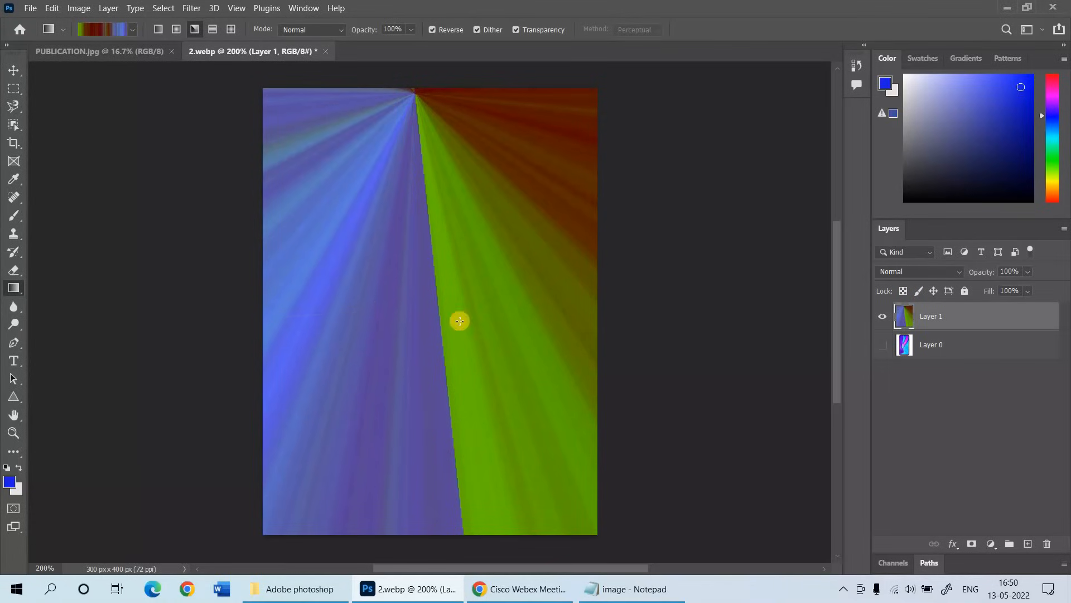
pyautogui.moveTo(579, 312); pyautogui.dragTo(471, 299)
pyautogui.moveTo(407, 518); pyautogui.dragTo(401, 443)
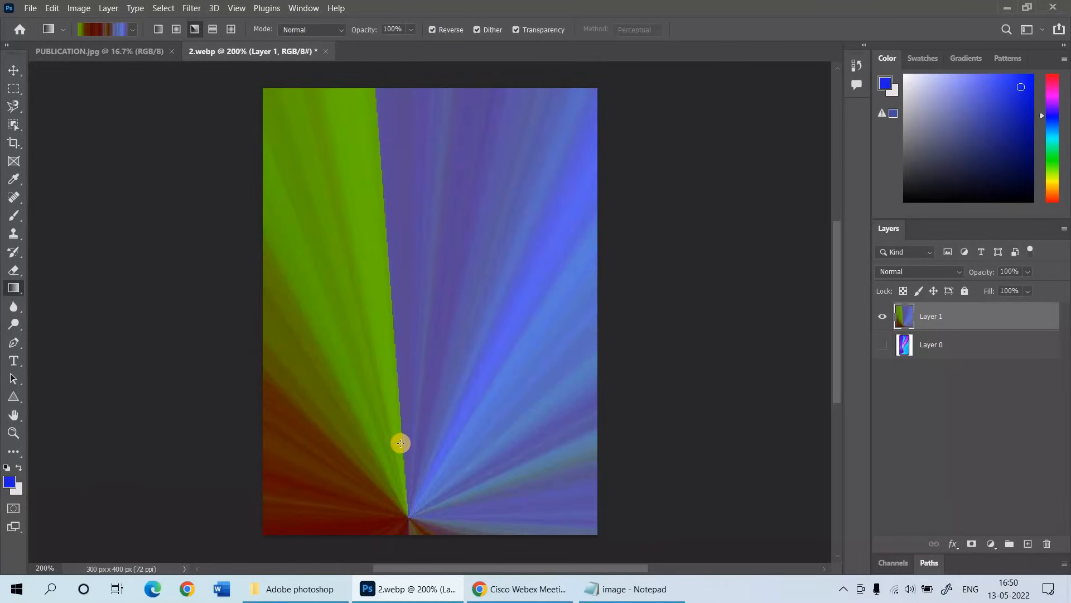
pyautogui.moveTo(420, 174); pyautogui.dragTo(421, 174)
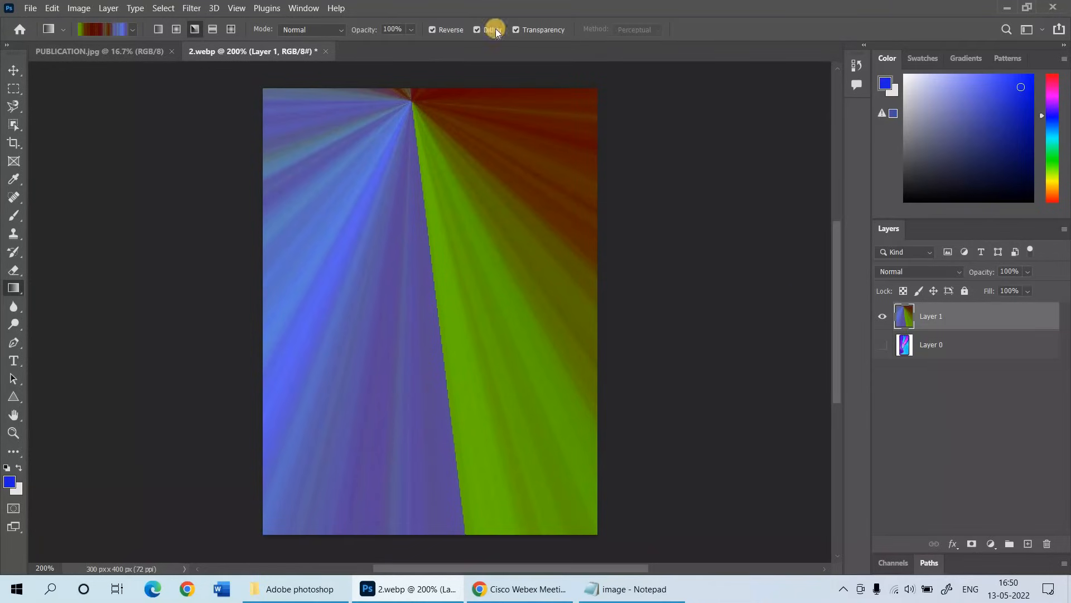
# - Choose the second gradient preset in the Neutrals group and draw it as an angle gradient downward from near the canvas's upper edge
pyautogui.click(135, 32)
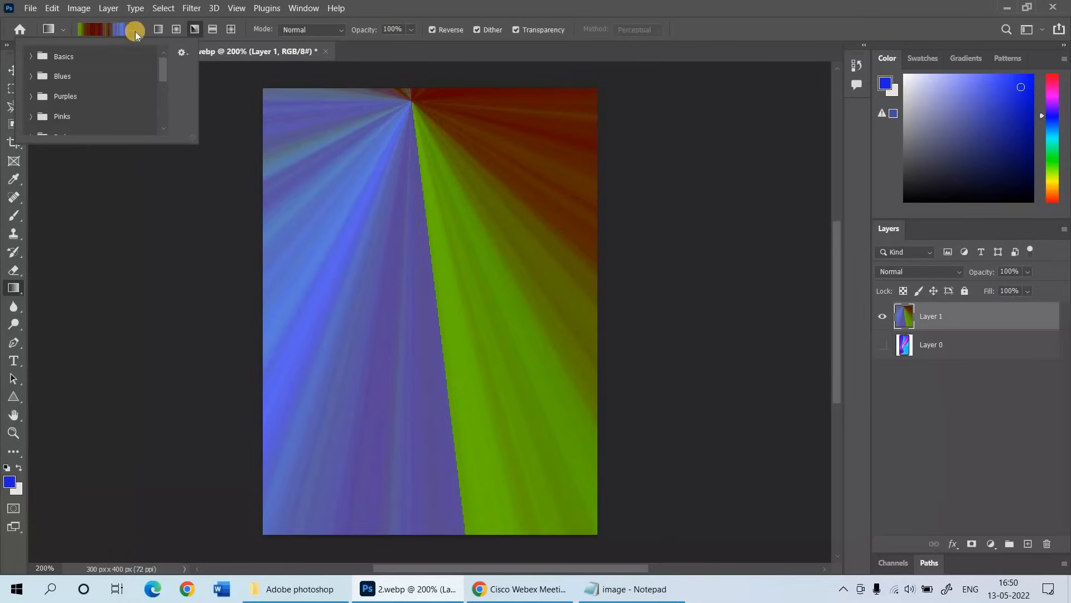
pyautogui.moveTo(161, 79); pyautogui.dragTo(165, 131)
pyautogui.click(108, 119)
pyautogui.click(30, 125)
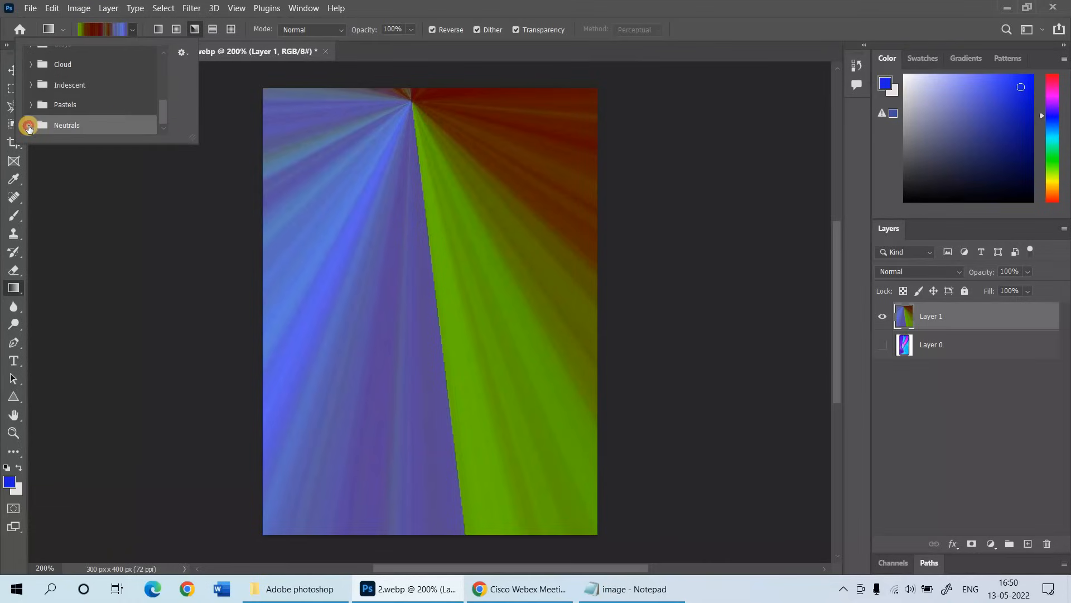
pyautogui.click(162, 125)
pyautogui.click(67, 125)
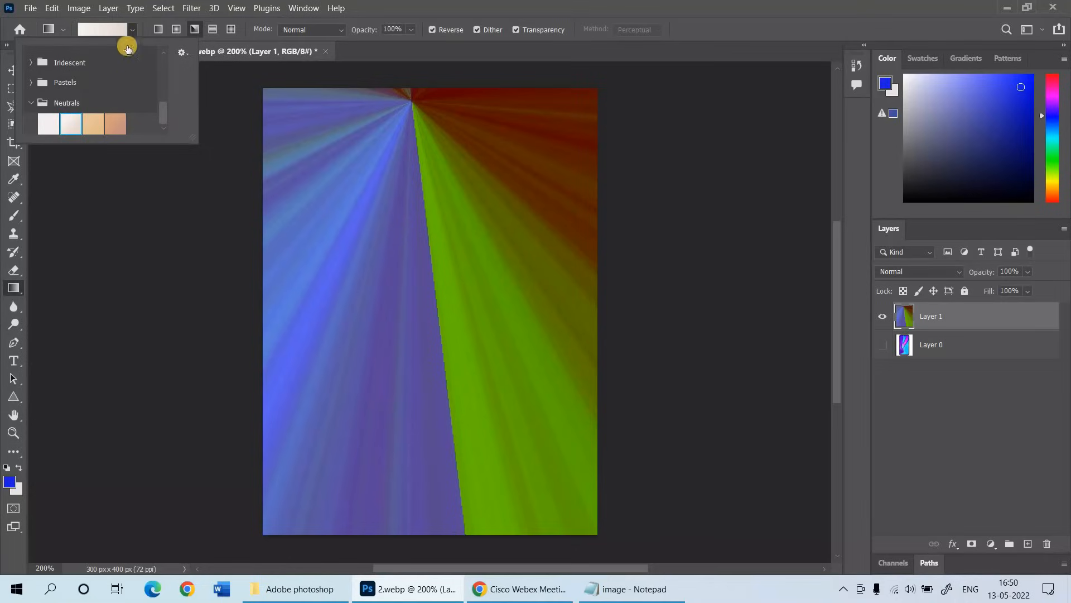
pyautogui.click(411, 183)
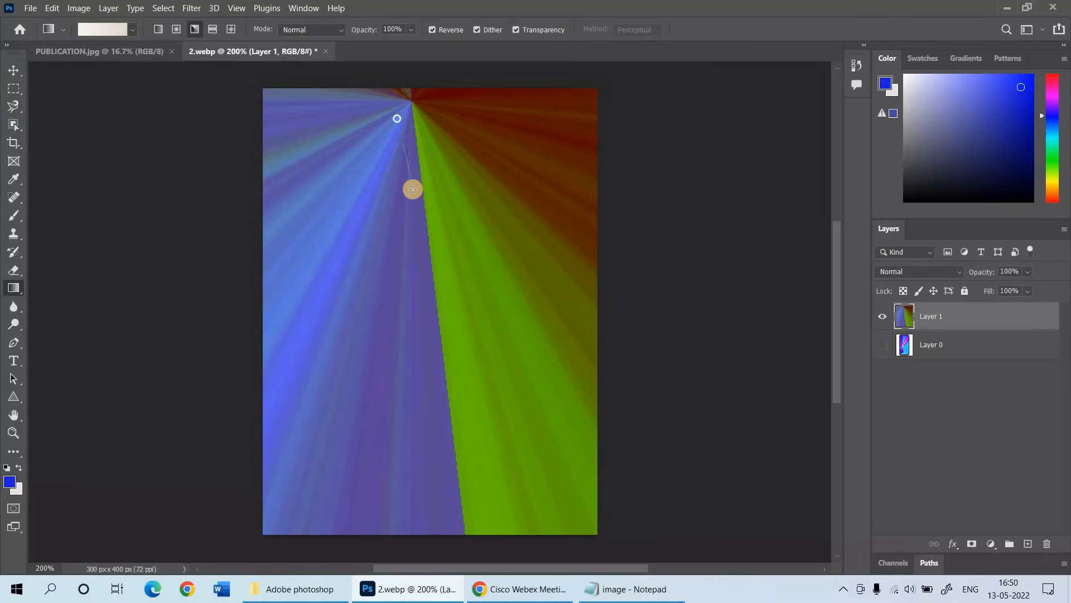
pyautogui.moveTo(397, 118); pyautogui.dragTo(413, 189)
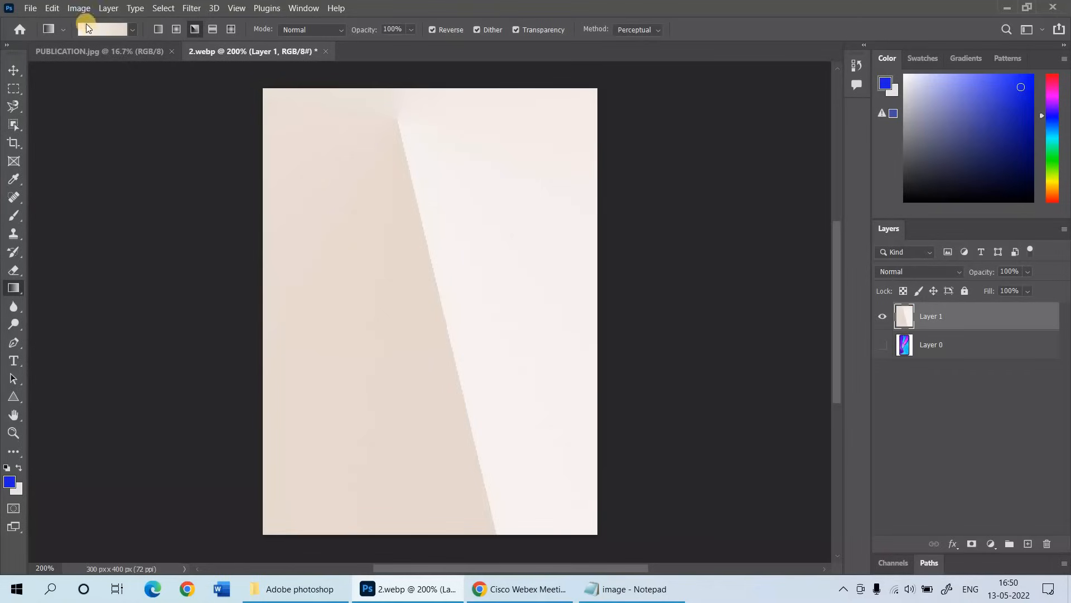
# - Redraw the neutral angle gradient on Layer 1 several times from the canvas's sides, upper edge and corners
pyautogui.moveTo(284, 271); pyautogui.dragTo(424, 283)
pyautogui.moveTo(563, 240); pyautogui.dragTo(507, 283)
pyautogui.moveTo(409, 124); pyautogui.dragTo(384, 508)
pyautogui.moveTo(286, 431); pyautogui.dragTo(368, 362)
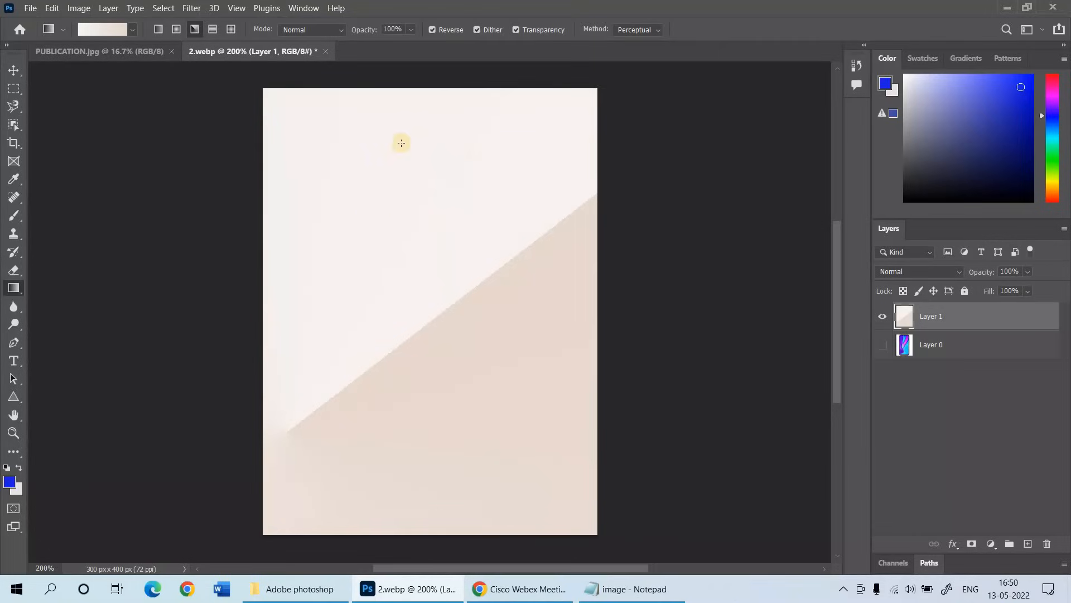
pyautogui.moveTo(386, 107); pyautogui.dragTo(409, 176)
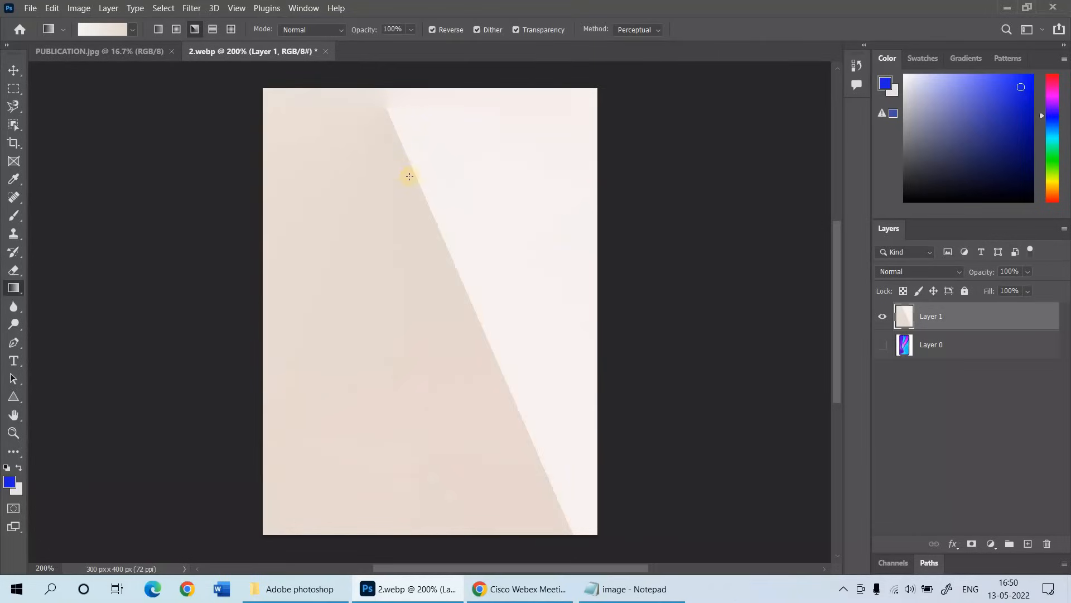
pyautogui.moveTo(568, 141); pyautogui.dragTo(535, 184)
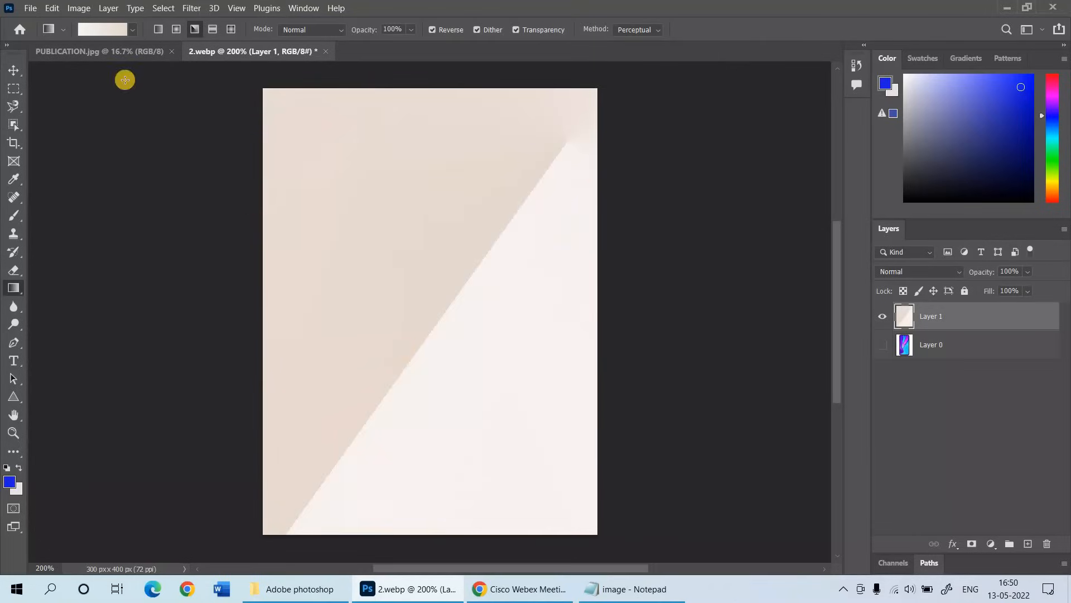
# - Switch to Linear Gradient, try the neutral preset, and fill Layer 1 with the first Basics preset, from blue to pale pink
pyautogui.click(158, 30)
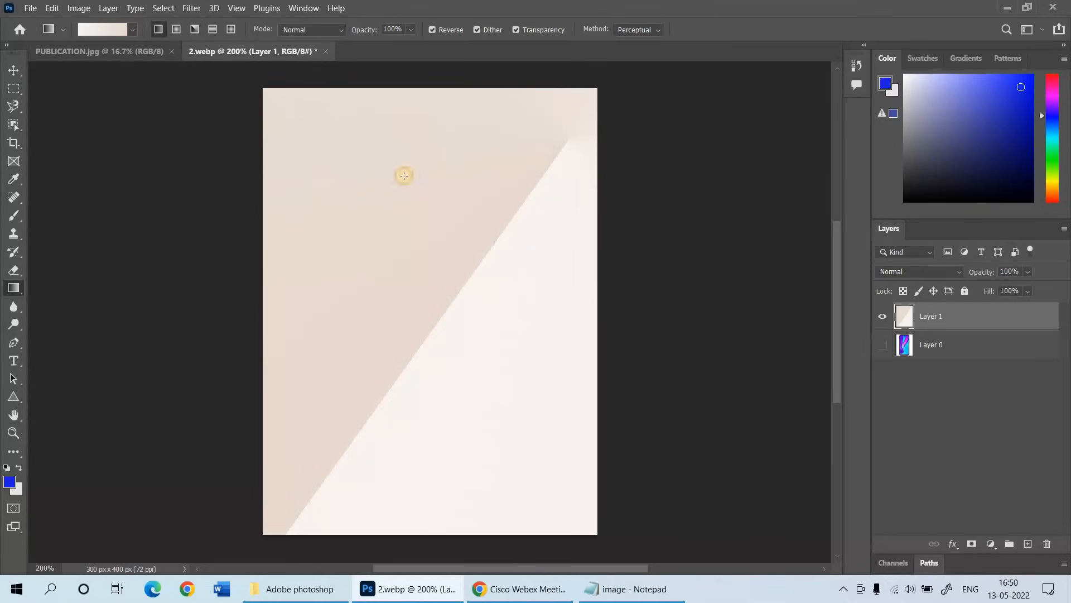
pyautogui.moveTo(404, 175); pyautogui.dragTo(414, 266)
pyautogui.click(131, 34)
pyautogui.moveTo(162, 117); pyautogui.dragTo(162, 42)
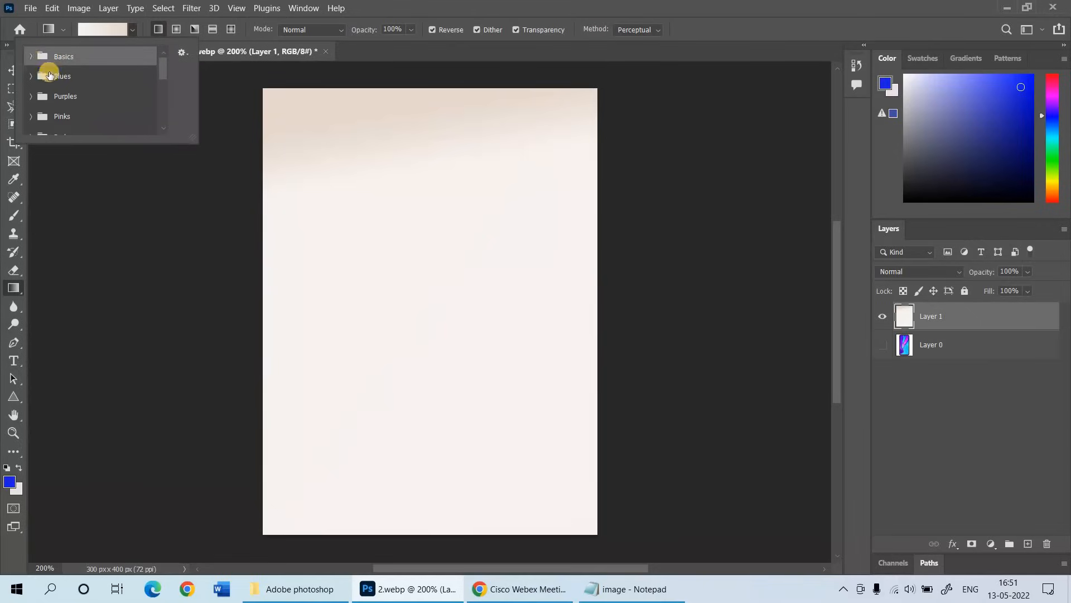
pyautogui.click(47, 59)
pyautogui.click(48, 71)
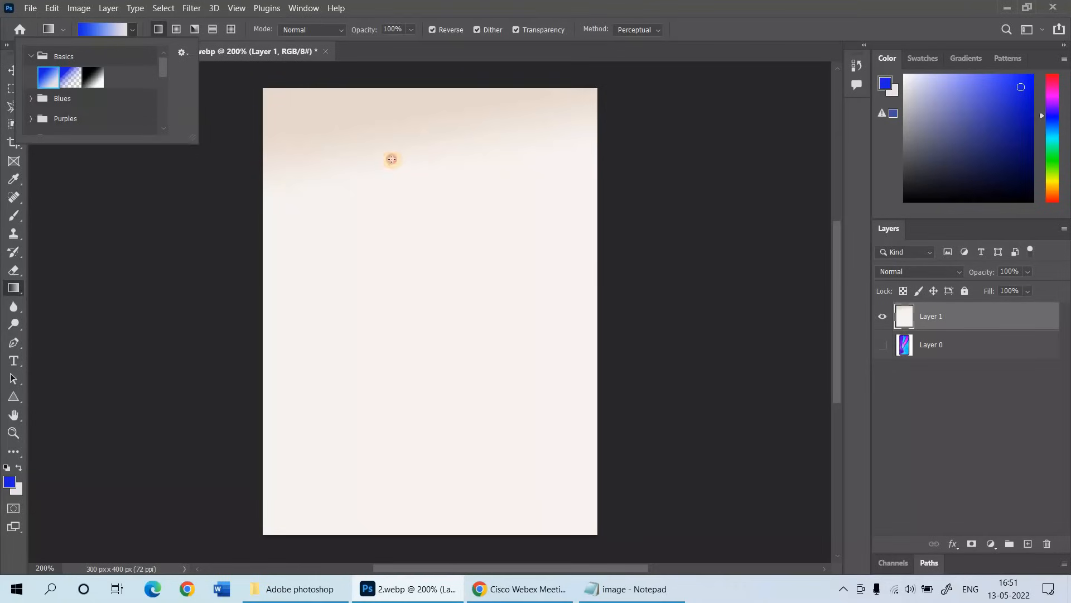
pyautogui.click(401, 114)
pyautogui.moveTo(419, 227); pyautogui.dragTo(420, 230)
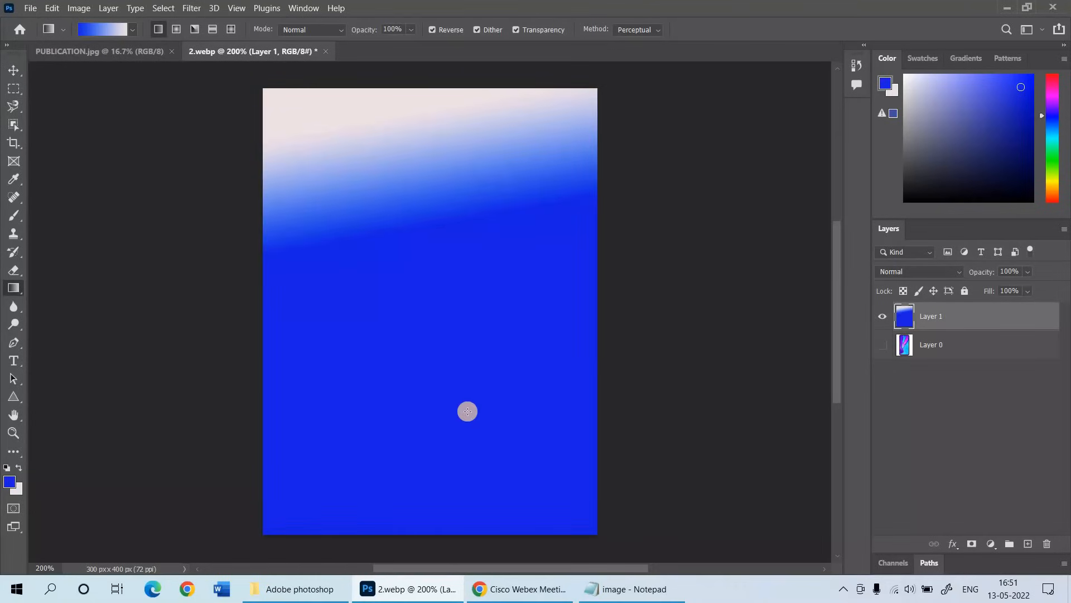
# - Redraw the blue-to-pale-pink linear gradient upward from the lower part of Layer 1 and sideways across it
pyautogui.moveTo(453, 375); pyautogui.dragTo(454, 374)
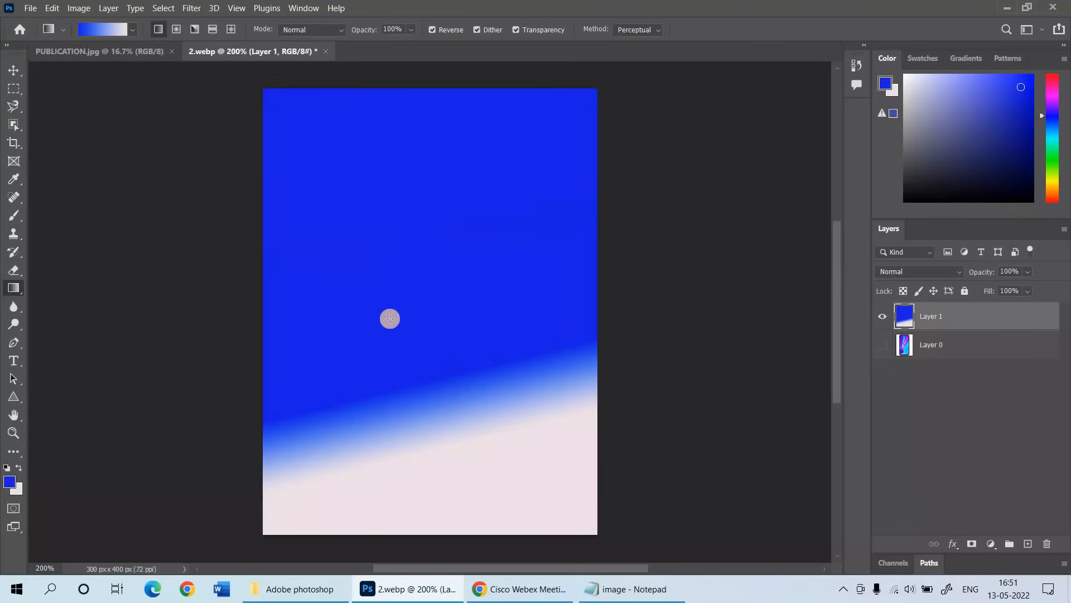
pyautogui.moveTo(432, 271); pyautogui.dragTo(274, 314)
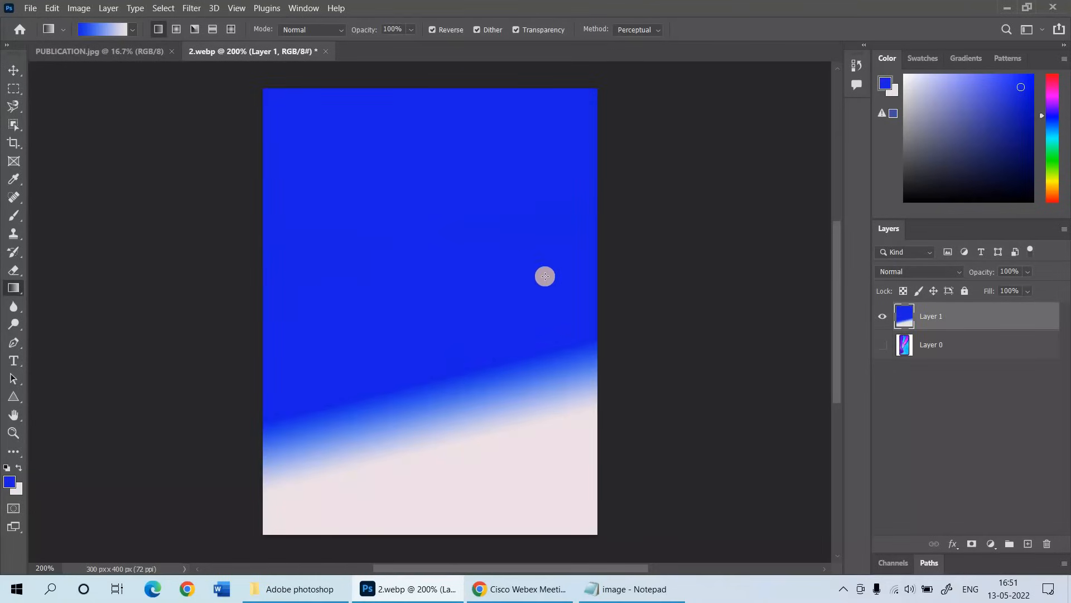
pyautogui.moveTo(519, 260); pyautogui.dragTo(519, 260)
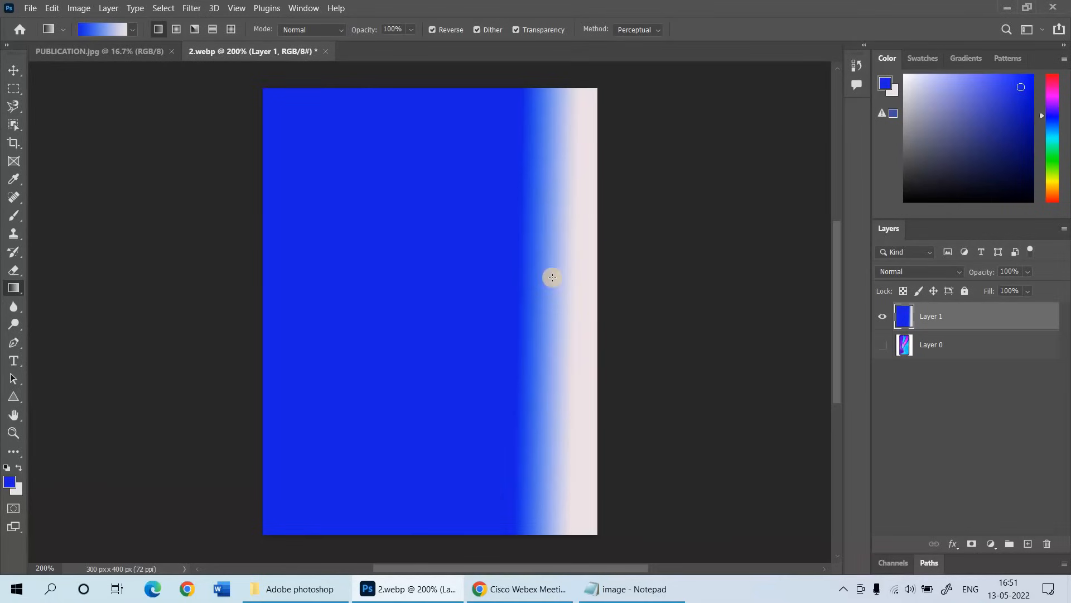
# - Switch to Radial Gradient and draw glows of different sizes at several places on Layer 1
pyautogui.click(176, 30)
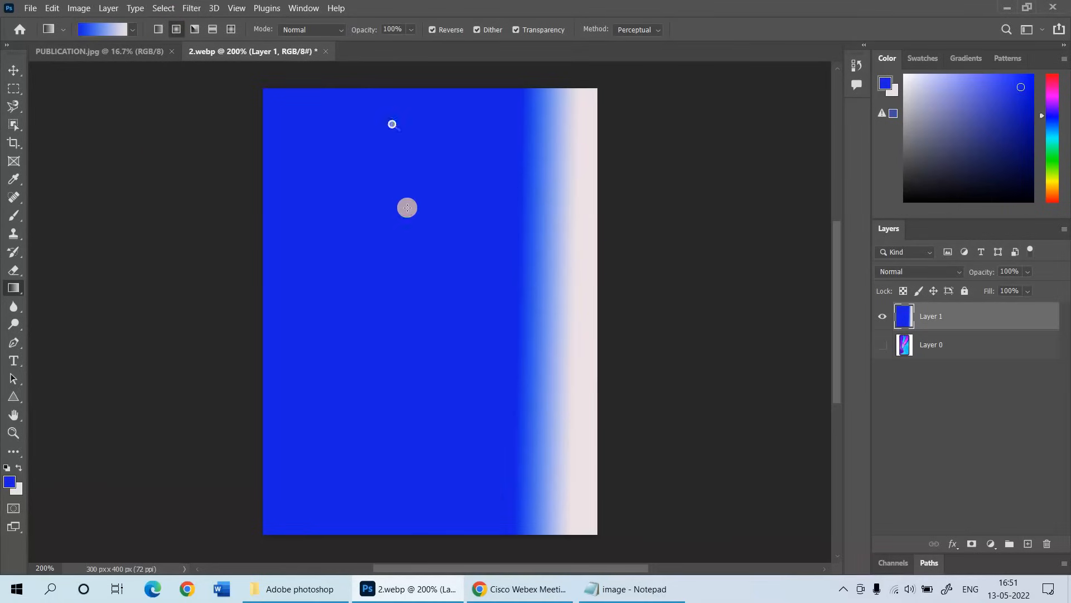
pyautogui.moveTo(407, 207); pyautogui.dragTo(408, 208)
pyautogui.moveTo(495, 249); pyautogui.dragTo(478, 340)
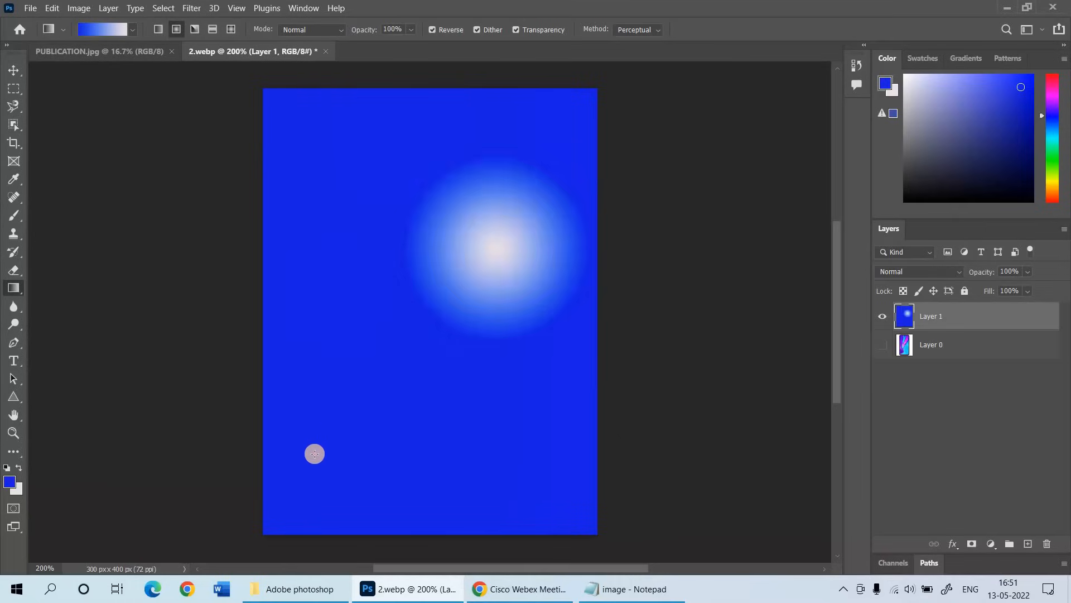
pyautogui.moveTo(332, 428); pyautogui.dragTo(332, 428)
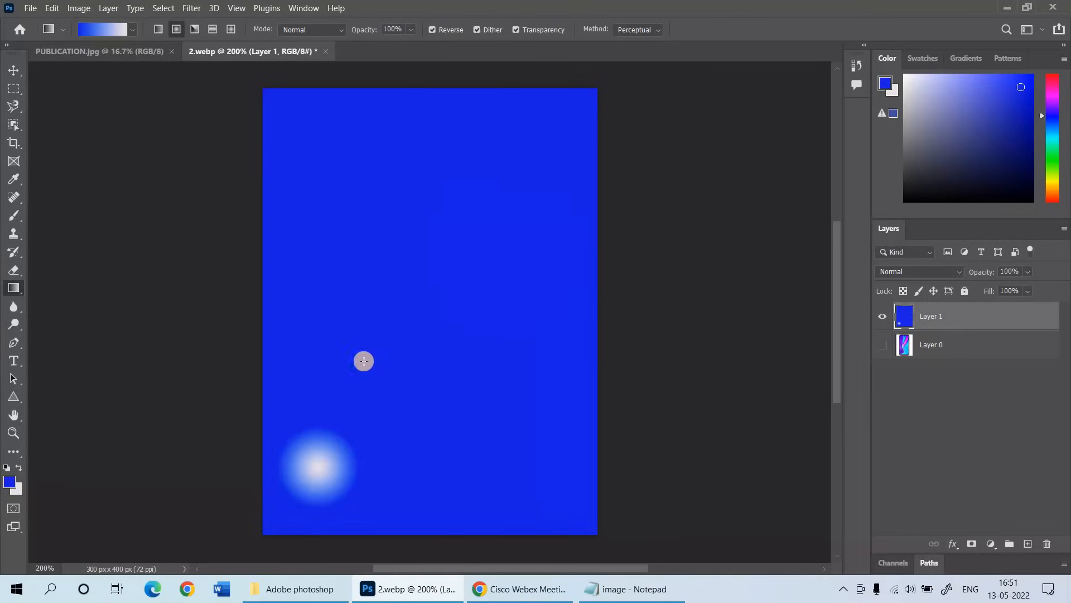
pyautogui.moveTo(337, 175); pyautogui.dragTo(380, 267)
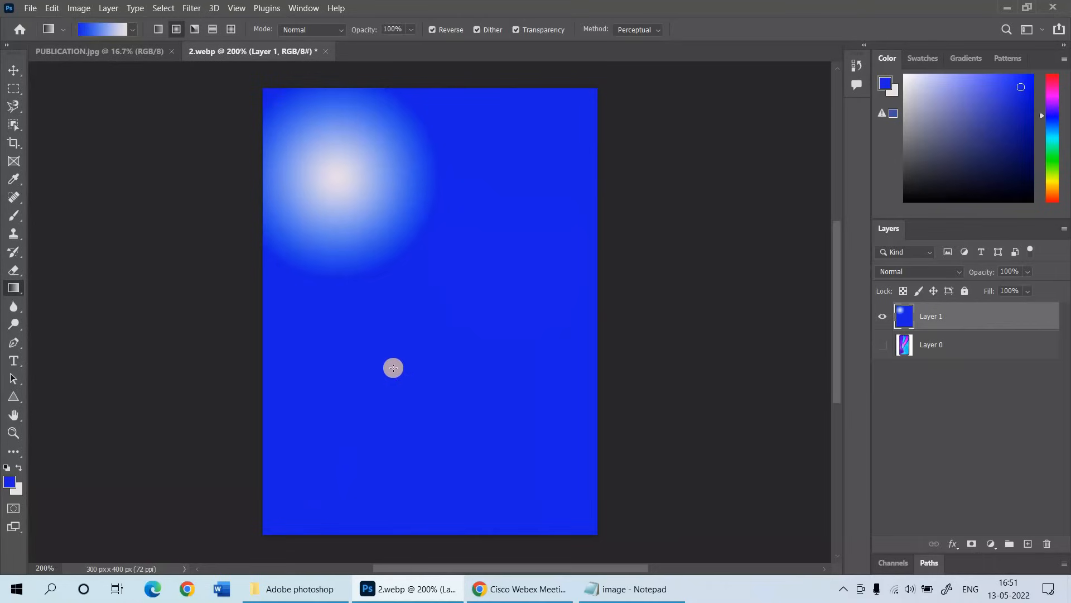
# - Switch to Angle Gradient and draw the blue and pale pink gradient on Layer 1 from three different starting points
pyautogui.click(193, 29)
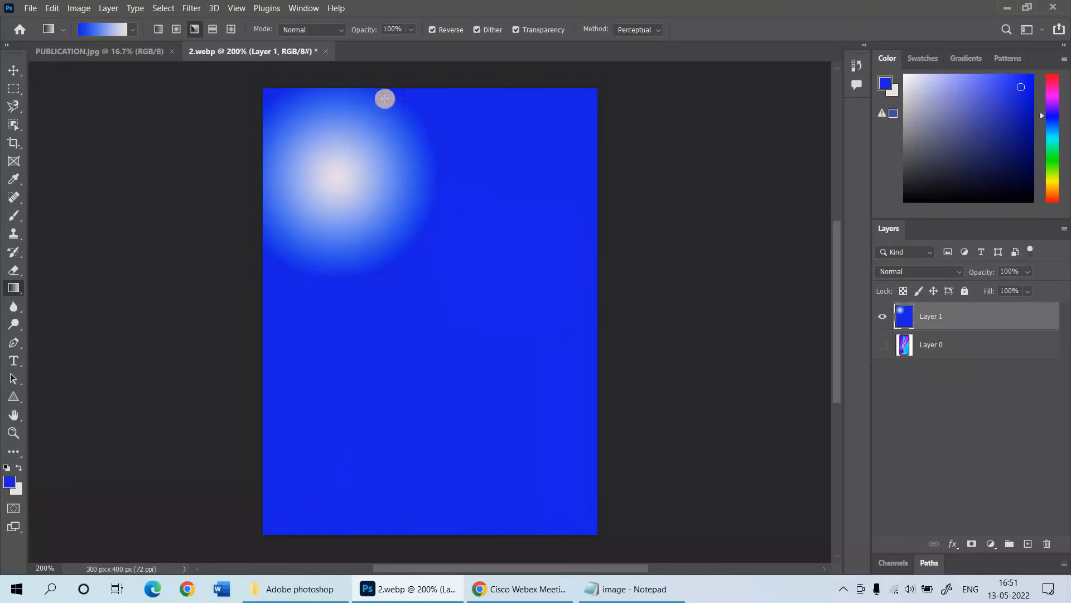
pyautogui.moveTo(519, 120); pyautogui.dragTo(511, 284)
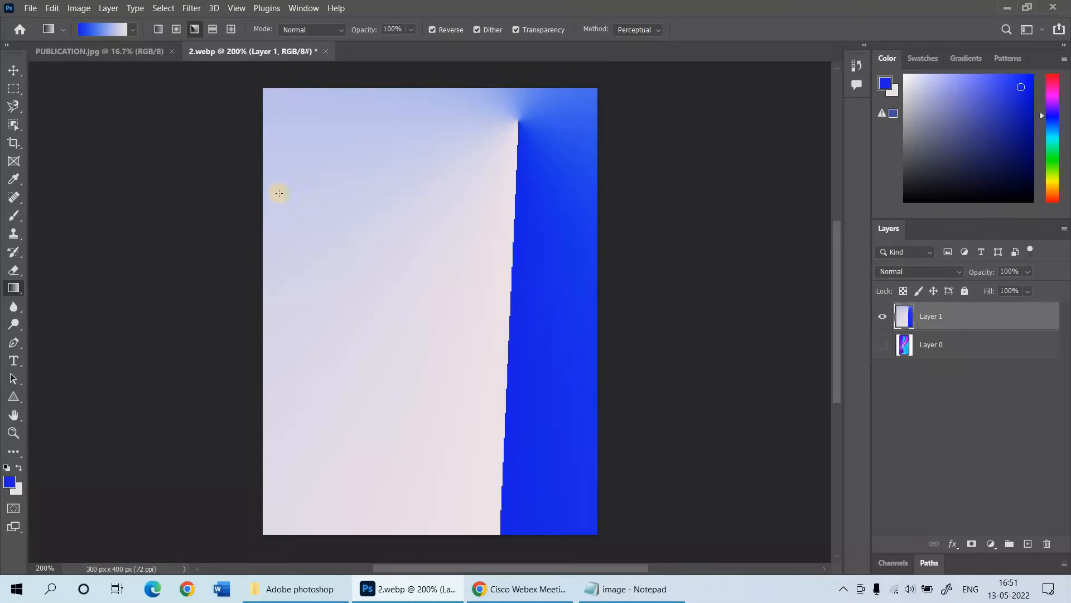
pyautogui.moveTo(292, 164); pyautogui.dragTo(377, 312)
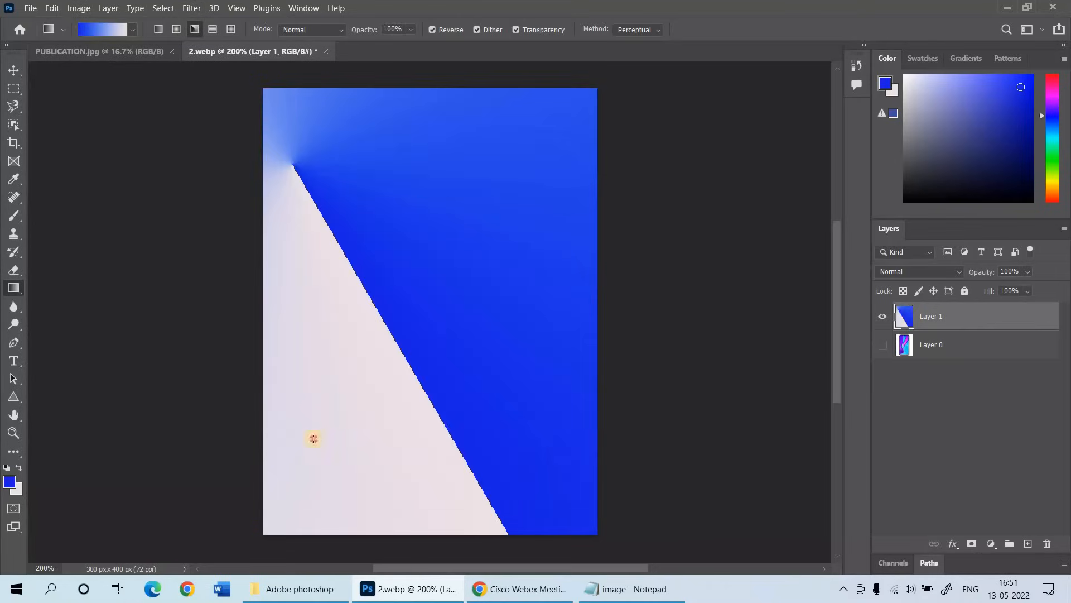
pyautogui.moveTo(314, 438); pyautogui.dragTo(369, 355)
# - Switch to Reflected Gradient and draw slightly slanted bands across the upper and lower parts of Layer 1
pyautogui.click(214, 25)
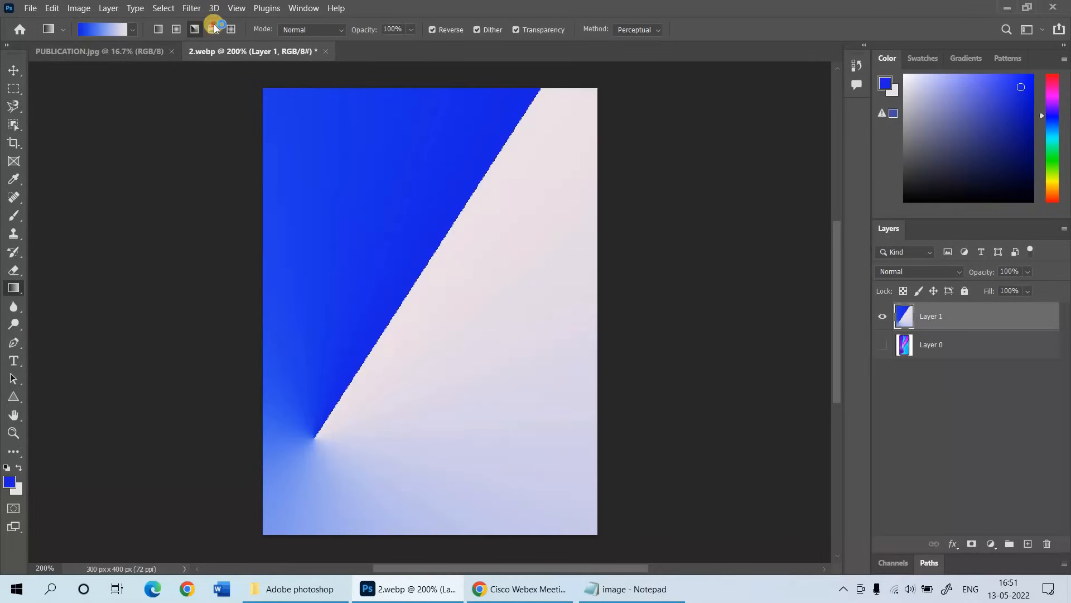
pyautogui.moveTo(370, 108); pyautogui.dragTo(393, 179)
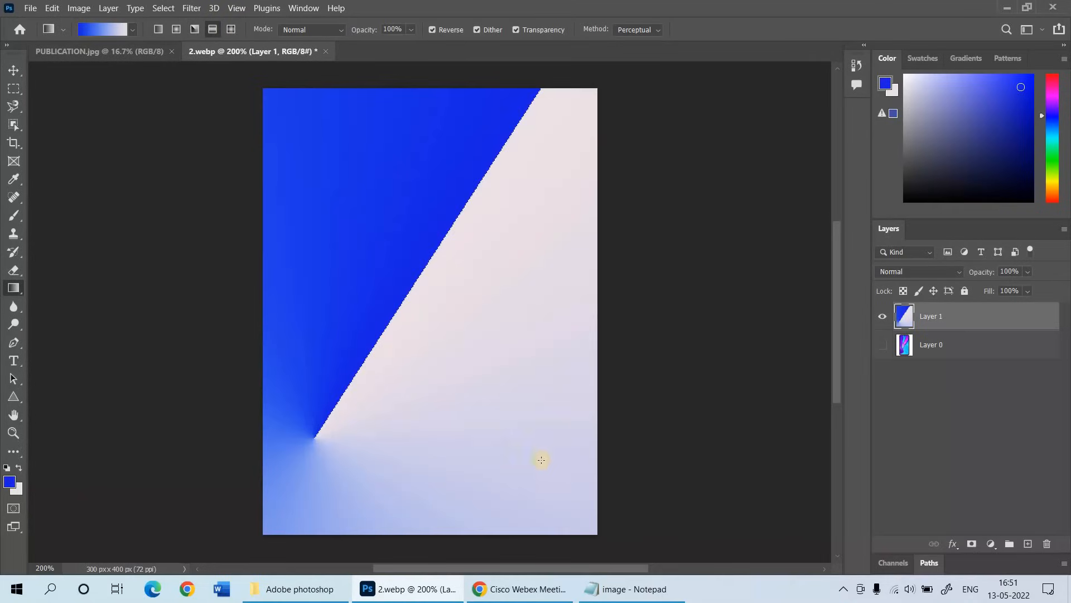
pyautogui.moveTo(463, 345); pyautogui.dragTo(499, 462)
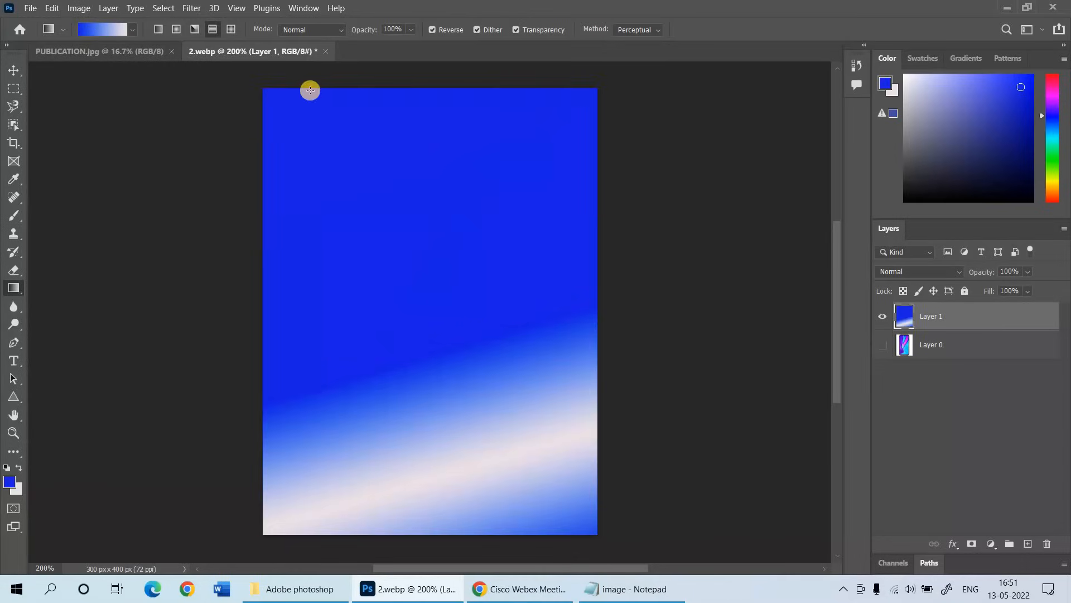
# - Switch to Diamond Gradient and draw diamonds on Layer 1, finishing with a square-looking one near the middle of the canvas's right edge
pyautogui.click(231, 29)
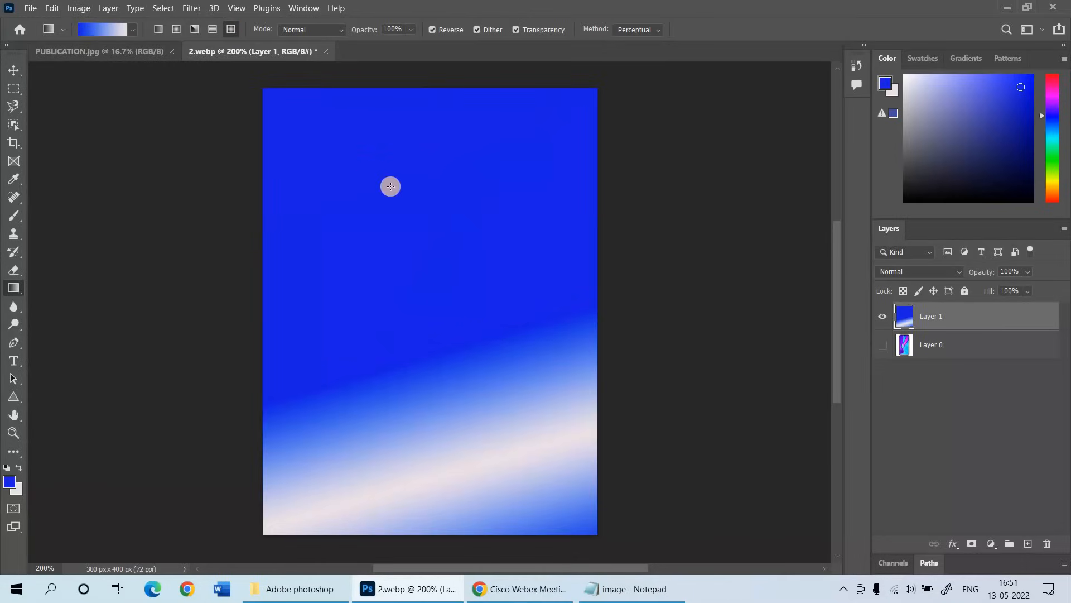
pyautogui.moveTo(377, 121); pyautogui.dragTo(391, 187)
pyautogui.moveTo(419, 409); pyautogui.dragTo(437, 341)
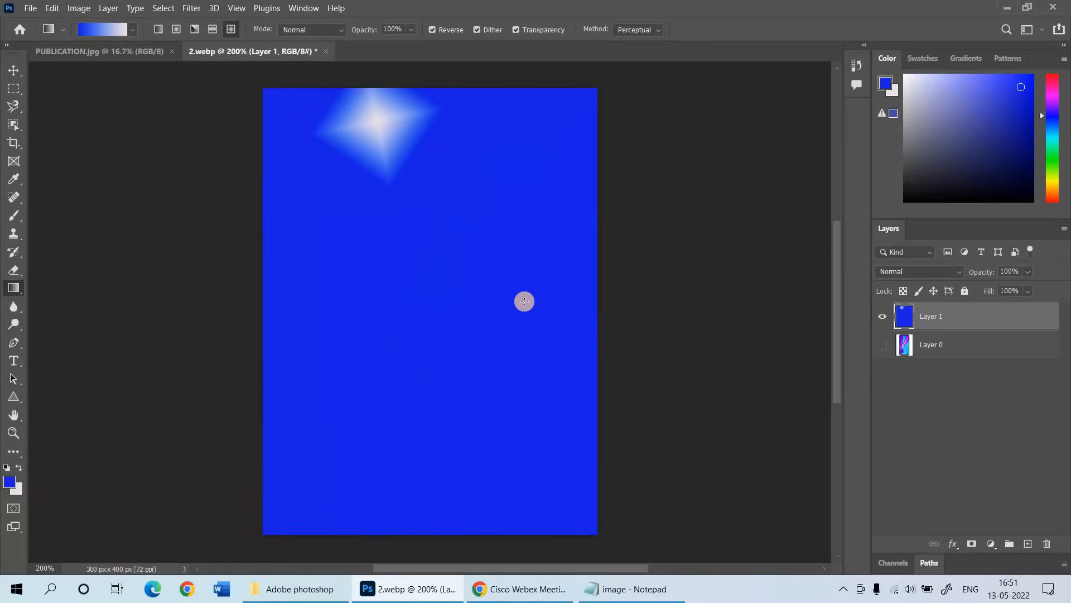
pyautogui.moveTo(527, 301); pyautogui.dragTo(464, 237)
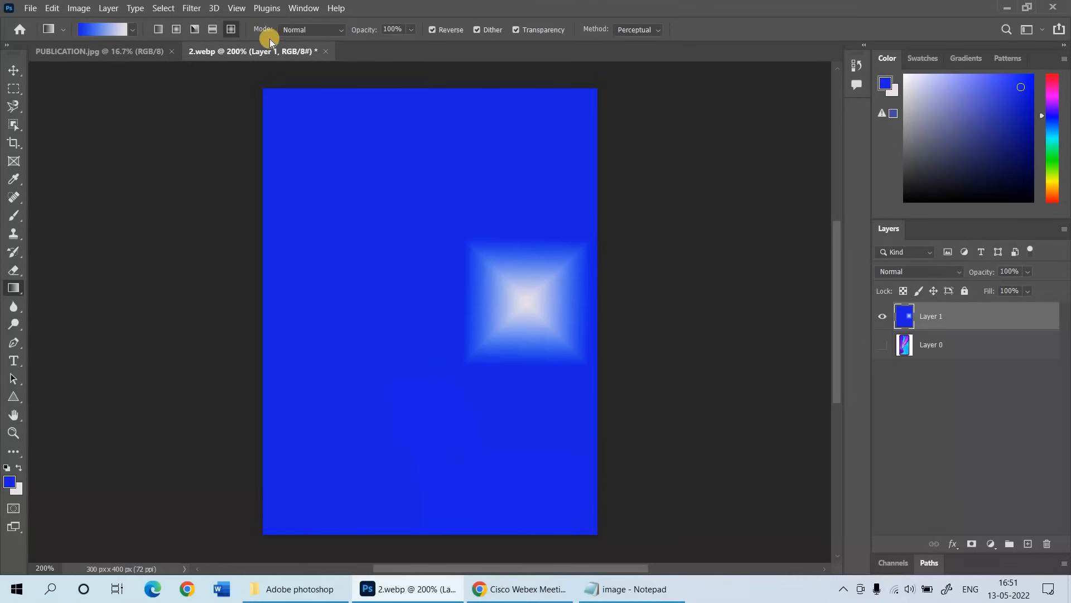
# - Keep the gradient mode at Normal and draw diamonds on Layer 1, finishing with a large one in the canvas's lower left
pyautogui.click(319, 30)
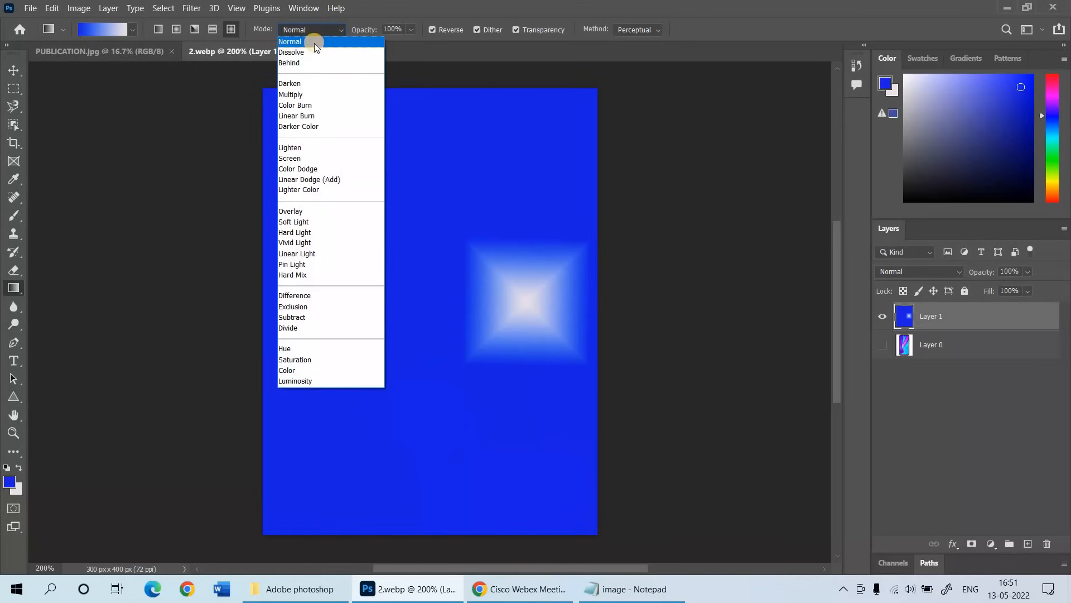
pyautogui.click(315, 43)
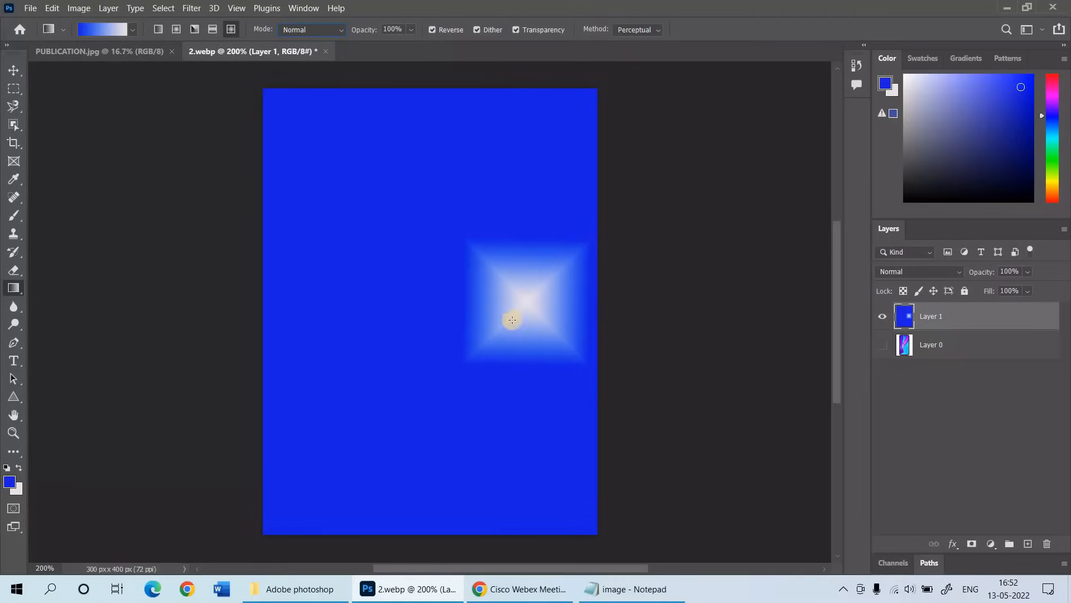
pyautogui.moveTo(328, 119); pyautogui.dragTo(352, 225)
pyautogui.moveTo(372, 417); pyautogui.dragTo(475, 279)
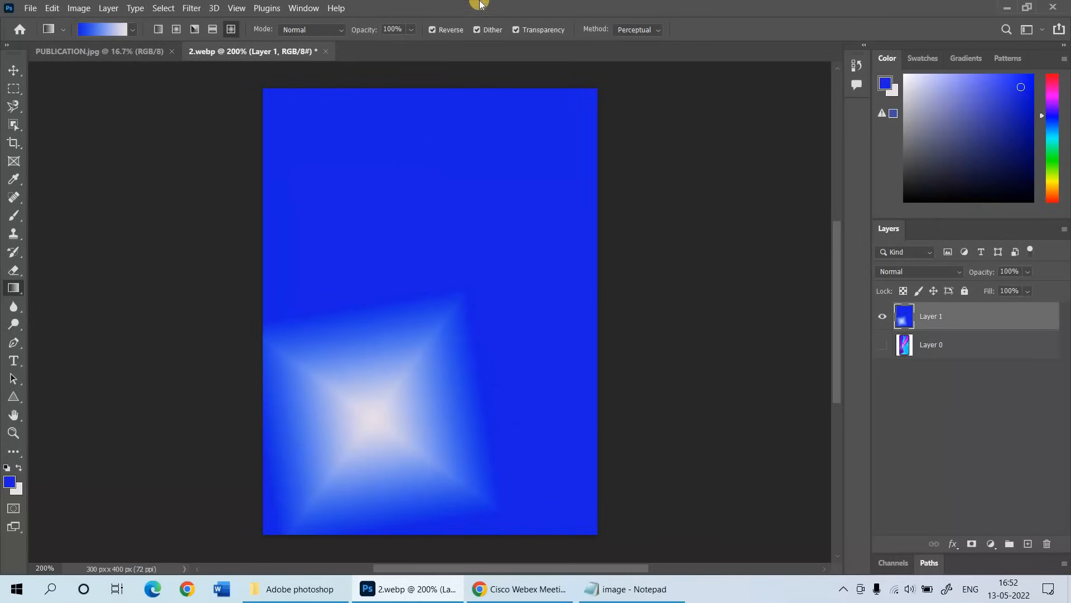
# - Turn off Reverse and draw blue diamonds at several places on Layer 1, finishing with a large one in the canvas's lower left
pyautogui.click(433, 30)
pyautogui.moveTo(432, 126); pyautogui.dragTo(437, 205)
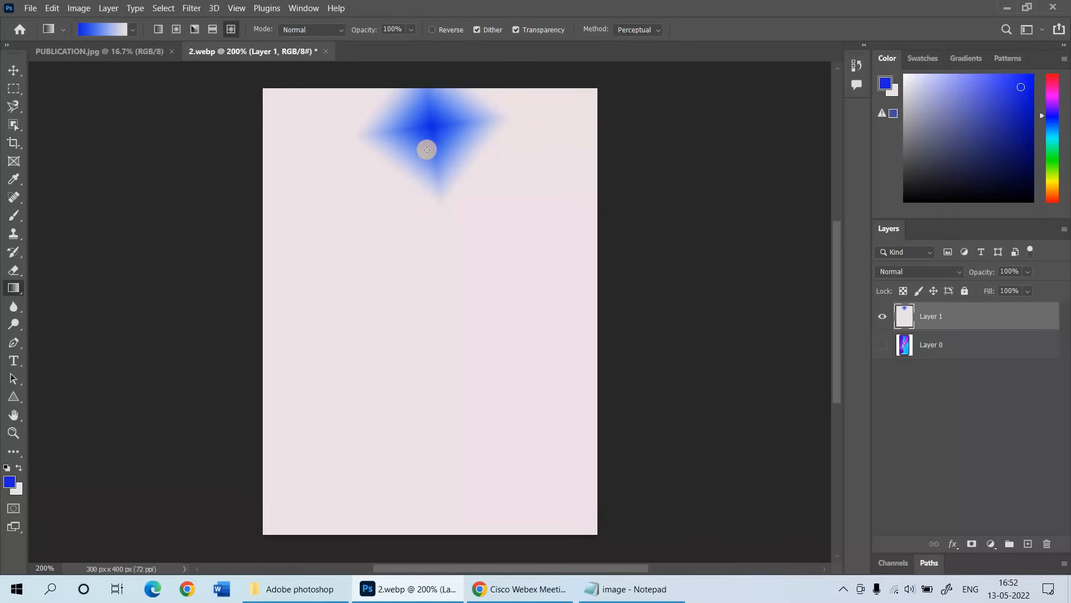
pyautogui.moveTo(393, 399); pyautogui.dragTo(412, 298)
pyautogui.moveTo(468, 147)
pyautogui.mouseDown()
pyautogui.moveTo(486, 183)
pyautogui.moveTo(482, 220)
pyautogui.mouseUp()
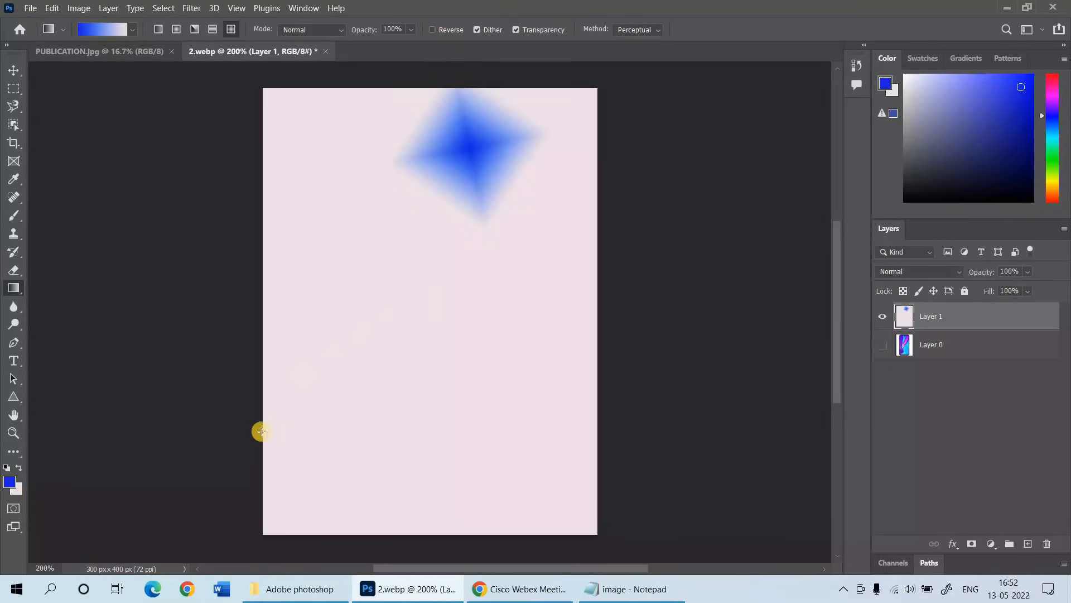
pyautogui.moveTo(356, 438); pyautogui.dragTo(443, 288)
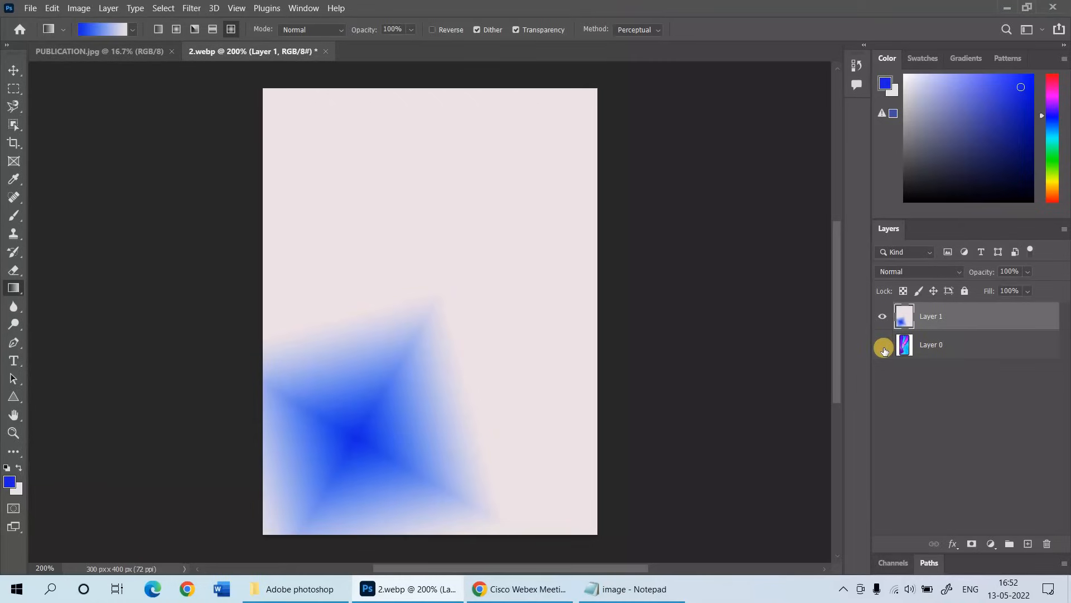
# - Show Layer 0 again and place Layer 1 beneath it
pyautogui.click(882, 345)
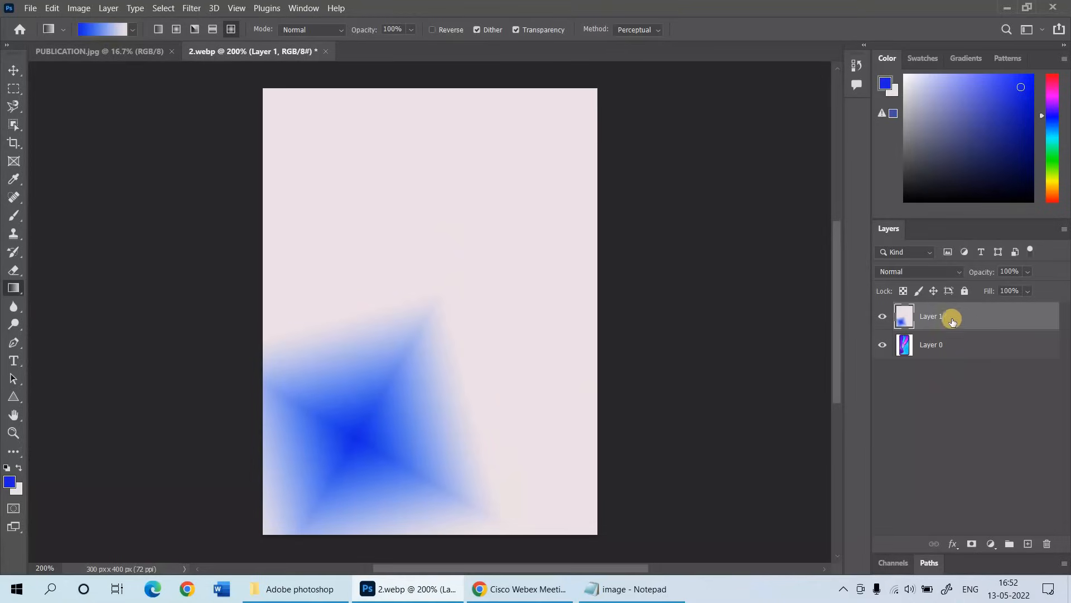
pyautogui.moveTo(952, 339); pyautogui.dragTo(952, 364)
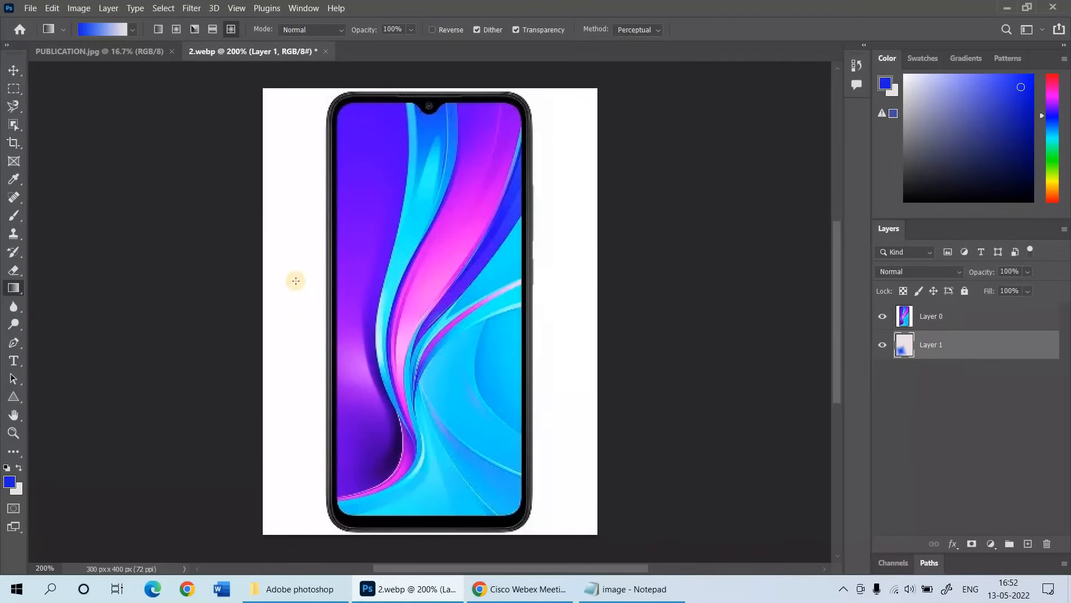
# - Move the phone image on Layer 0 slightly down and right, and try the Object Selection Tool on its white background
pyautogui.click(14, 70)
pyautogui.click(284, 105)
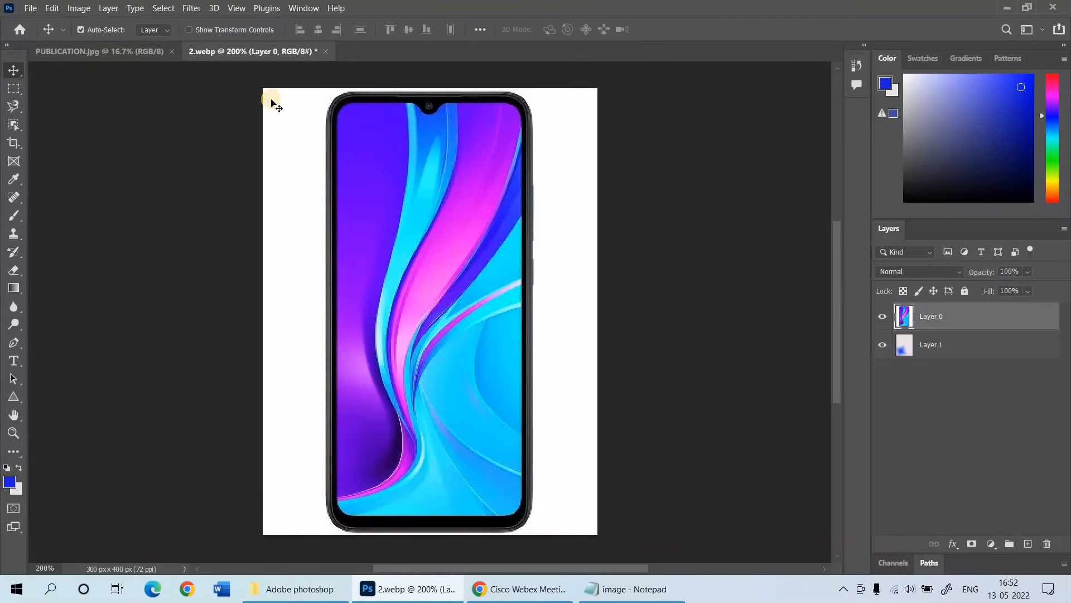
pyautogui.moveTo(370, 193); pyautogui.dragTo(395, 146)
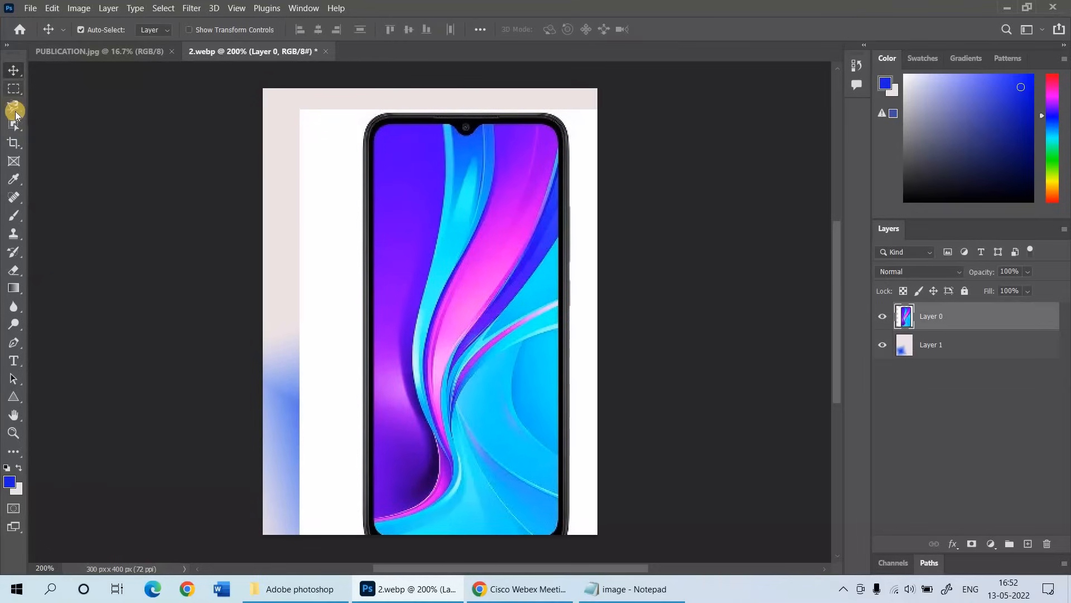
pyautogui.press('w')
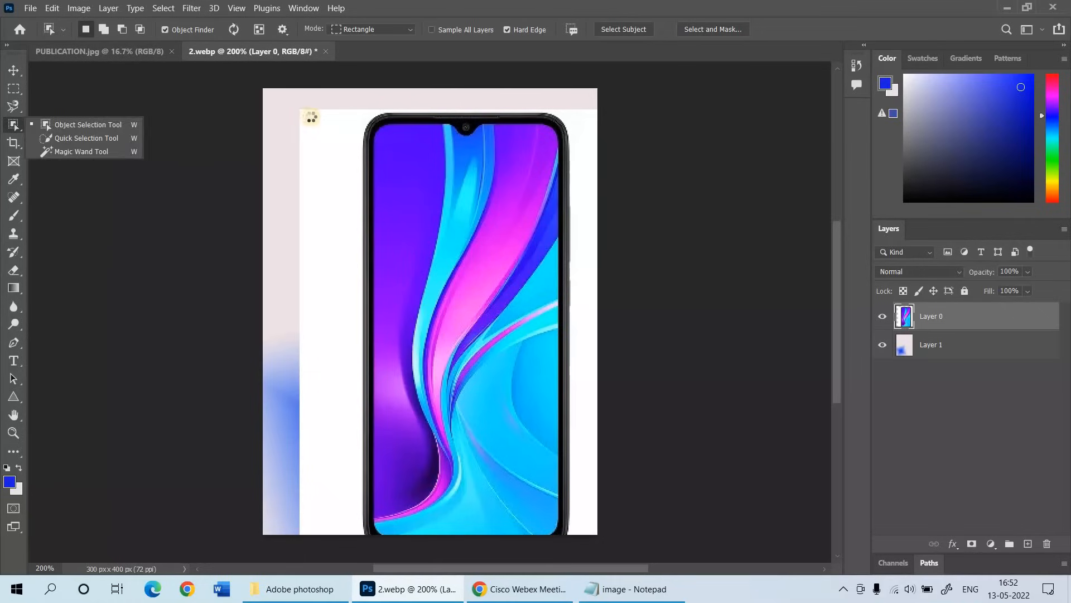
pyautogui.click(302, 112)
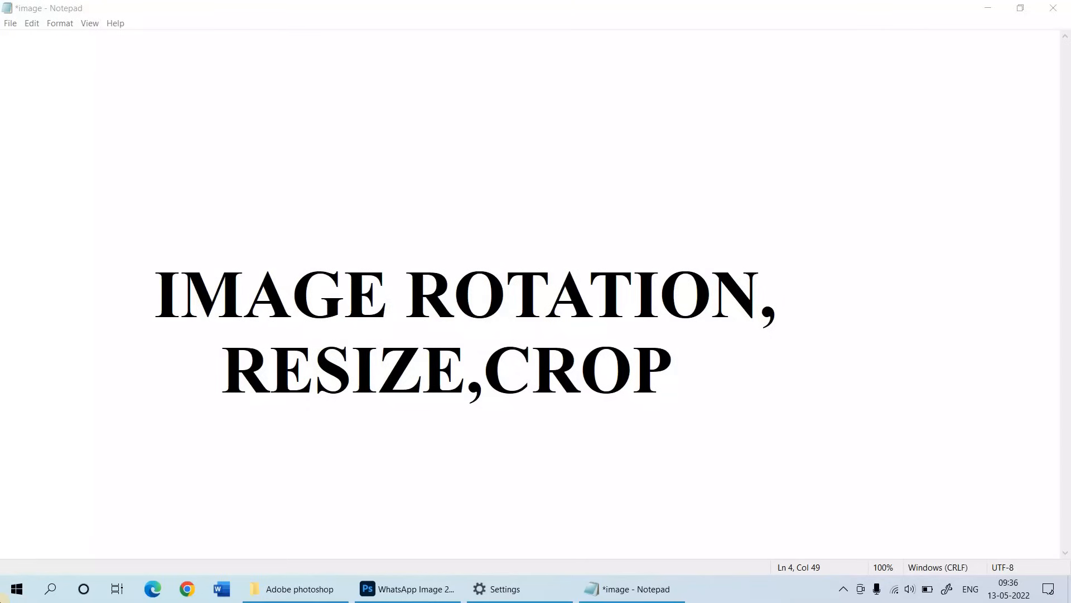
# - Switch to Photoshop with the photo of the seated woman and commit the crop at the full frame
pyautogui.click(405, 590)
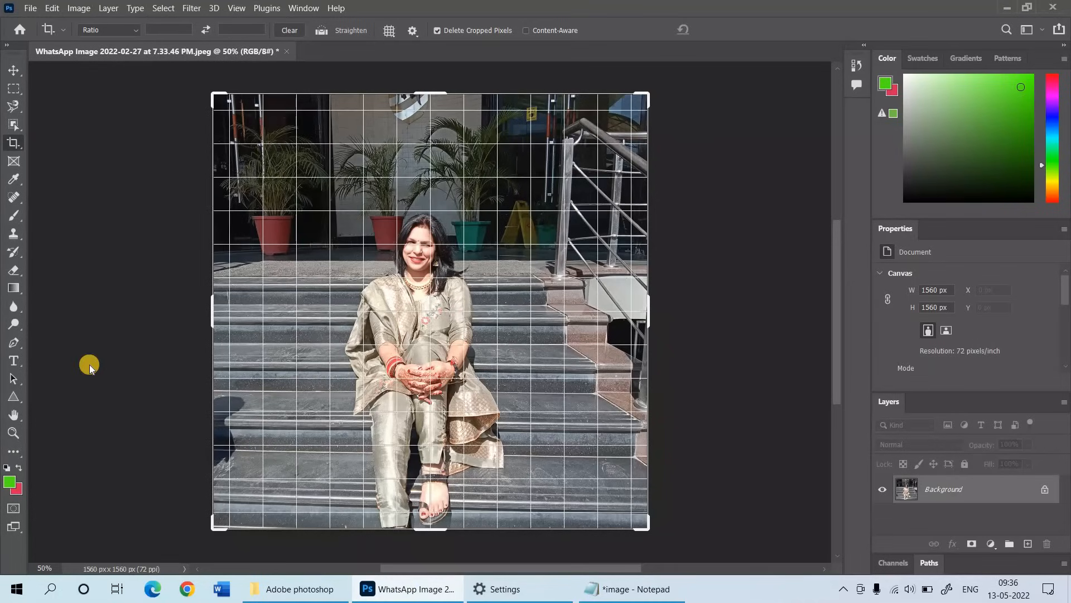
pyautogui.click(89, 364)
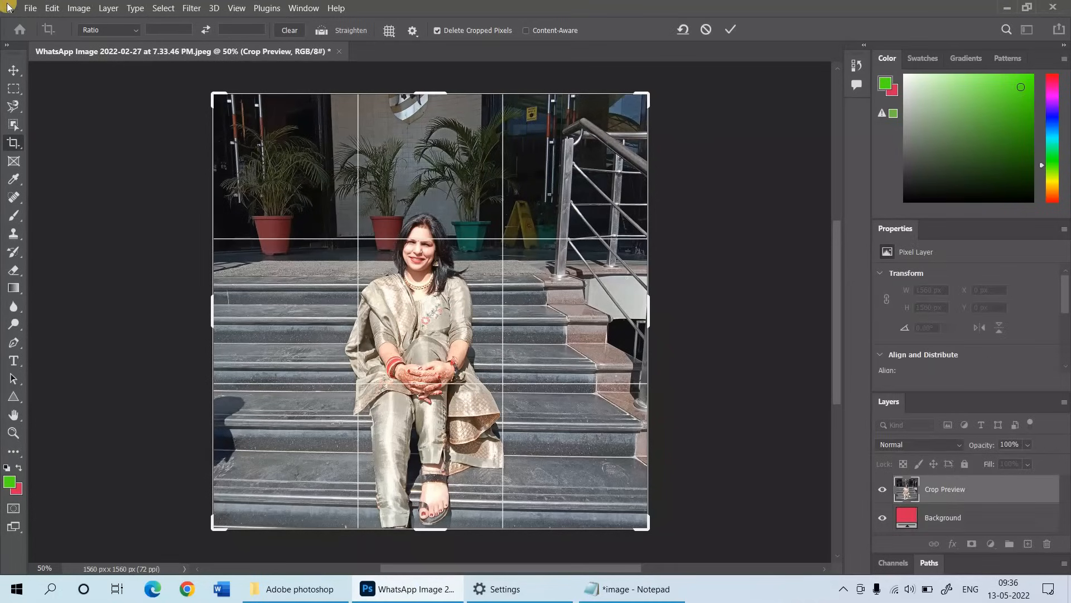
pyautogui.click(30, 8)
pyautogui.click(30, 7)
pyautogui.click(30, 8)
pyautogui.click(135, 497)
pyautogui.press('Return')
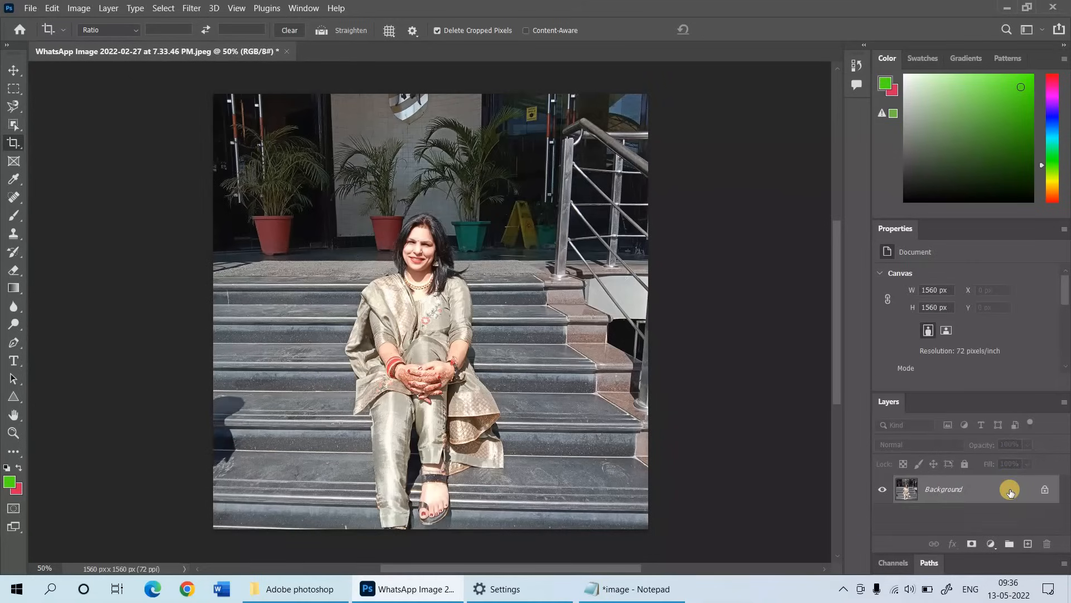
# - Open Image Size for the photo, try Centimeters as the width unit, and set it back to Pixels
pyautogui.click(76, 8)
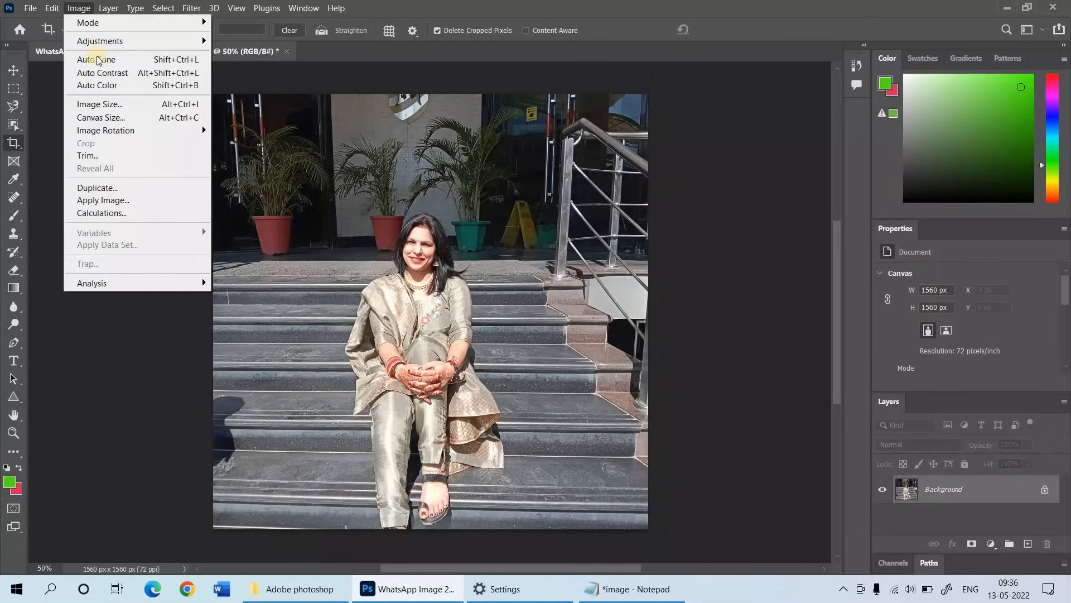
pyautogui.click(101, 105)
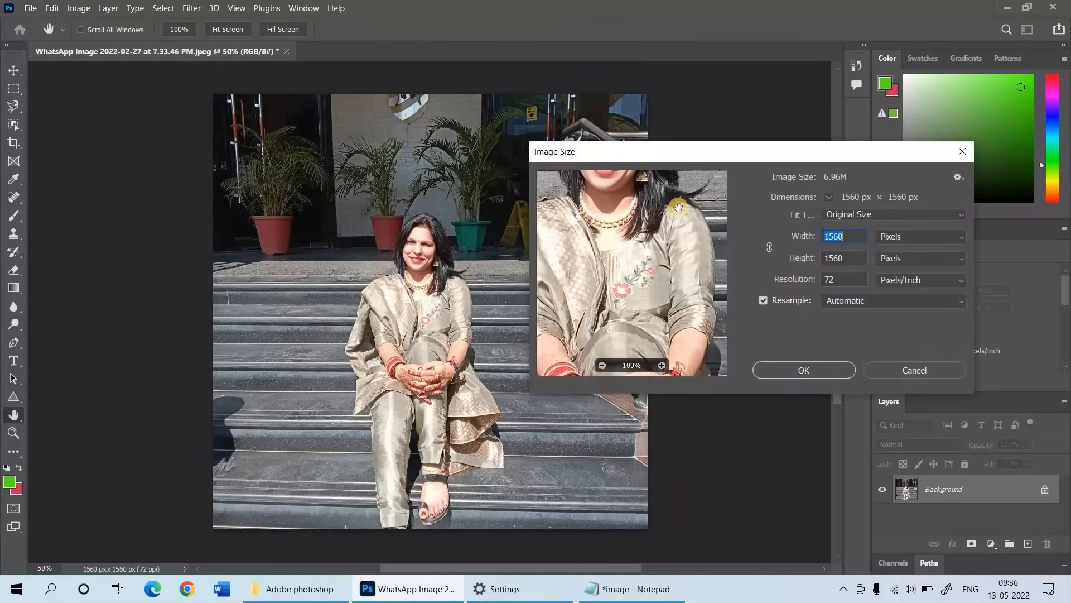
pyautogui.moveTo(761, 152); pyautogui.dragTo(609, 161)
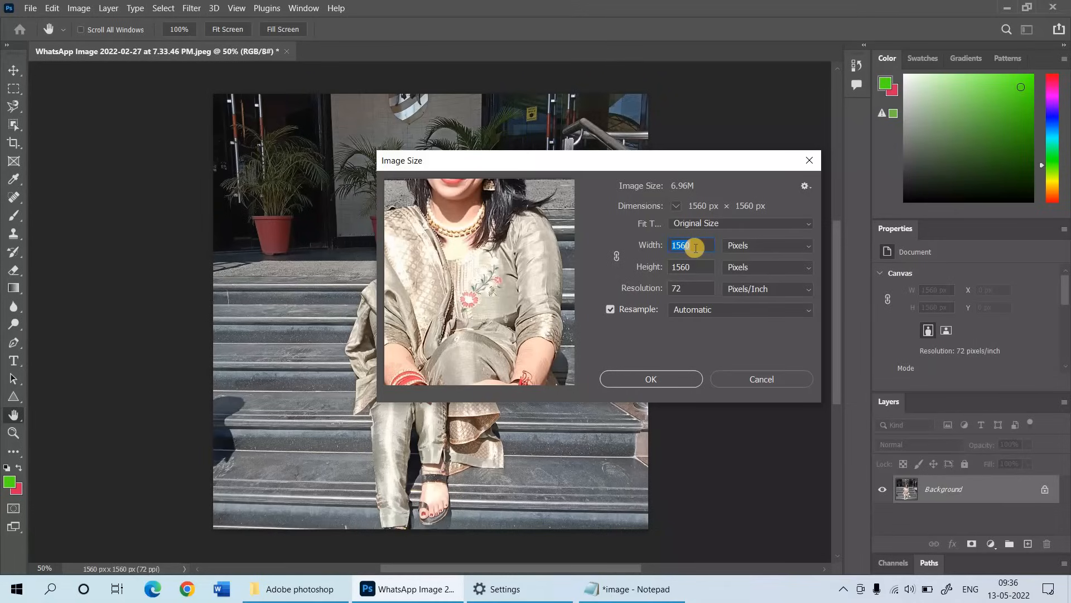
pyautogui.click(793, 246)
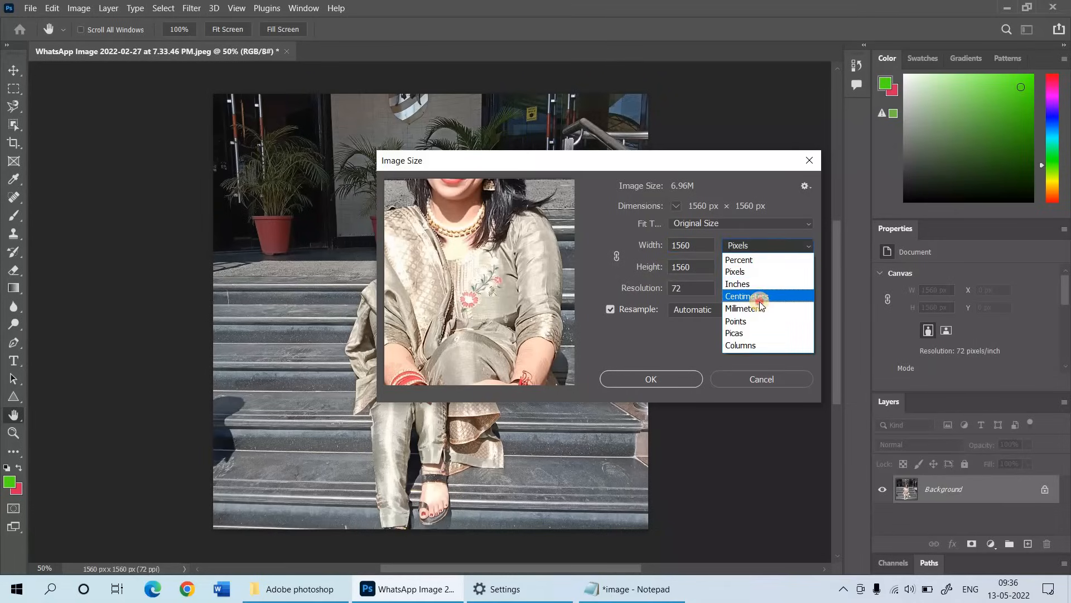
pyautogui.click(760, 295)
pyautogui.click(752, 247)
pyautogui.click(742, 274)
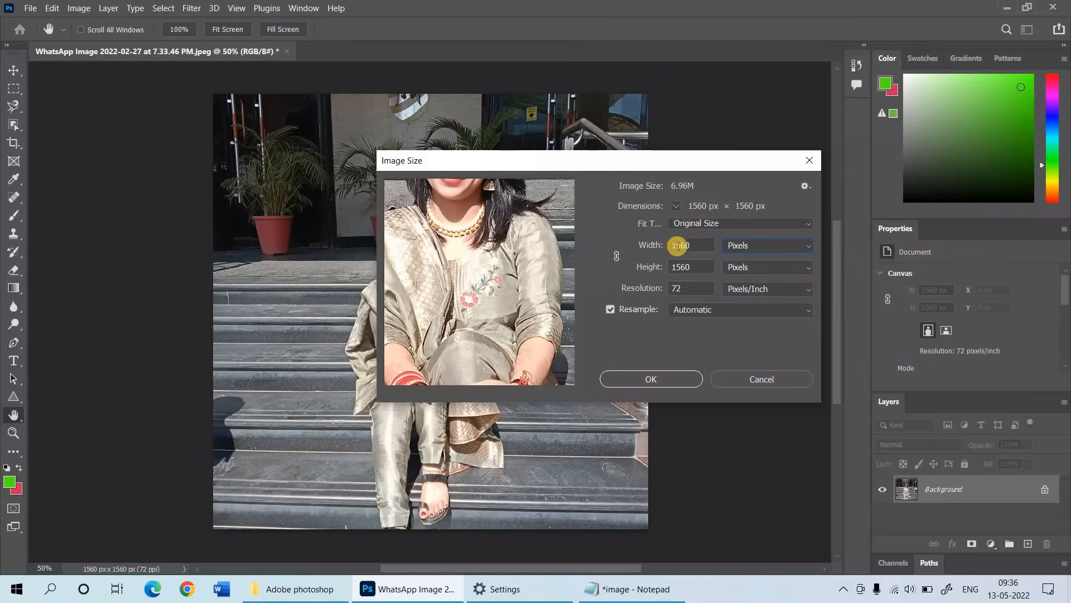
# - Enter a width of 1280 pixels and a height of 720 pixels in the Image Size settings
pyautogui.doubleClick(687, 244)
pyautogui.press('BackSpace')
pyautogui.write('1280')
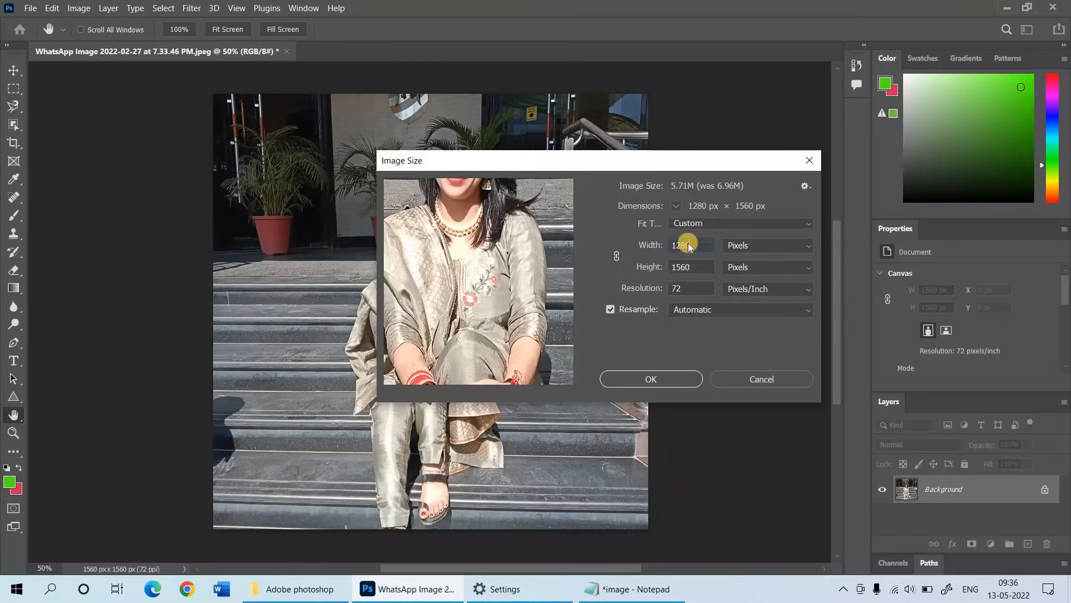
pyautogui.click(685, 268)
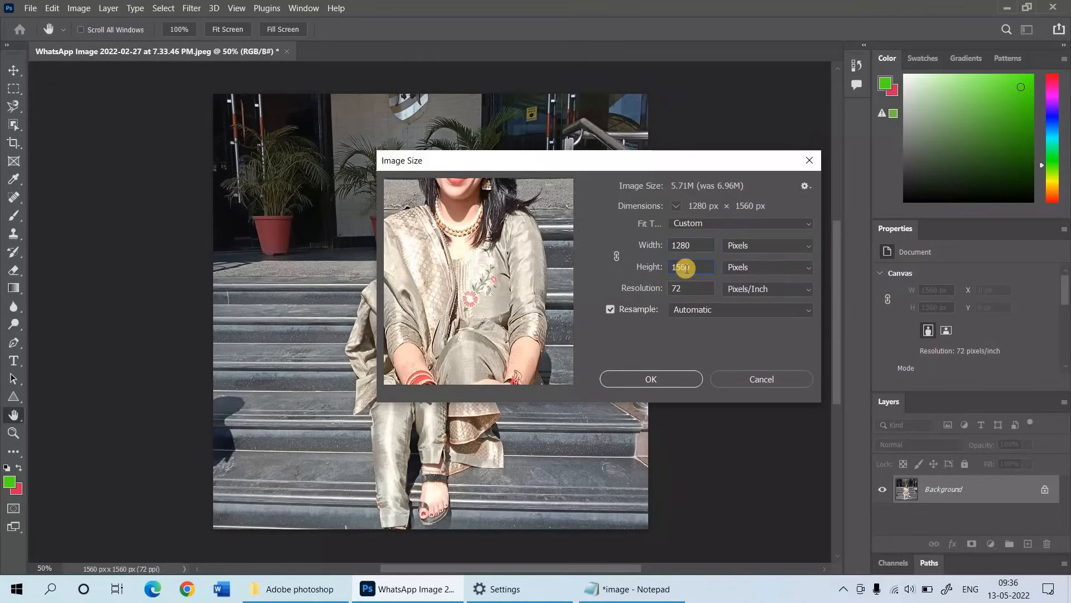
pyautogui.doubleClick(686, 268)
pyautogui.write('72')
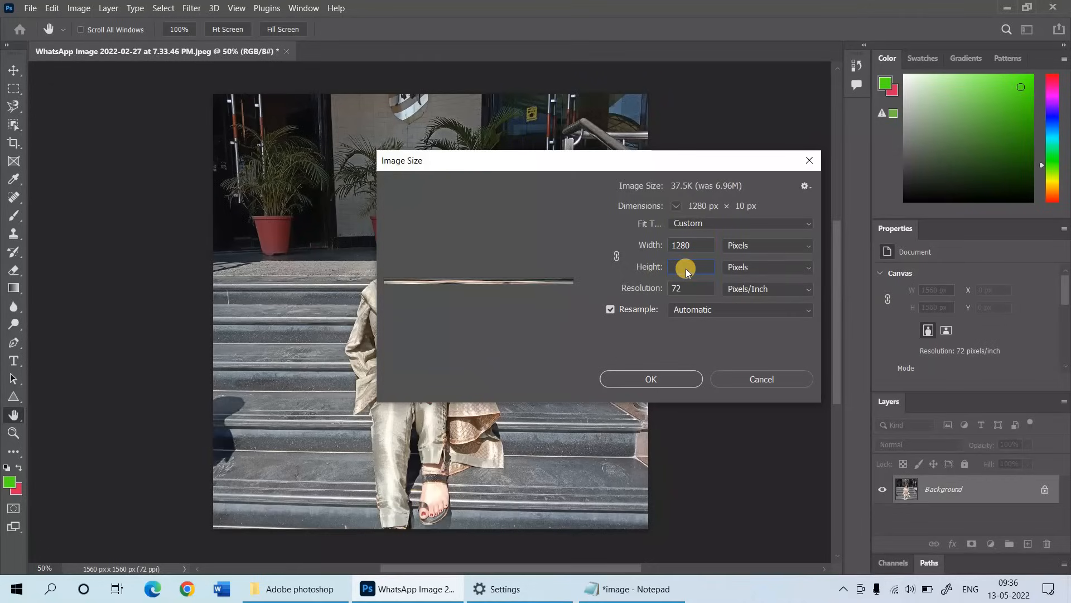
pyautogui.write('0')
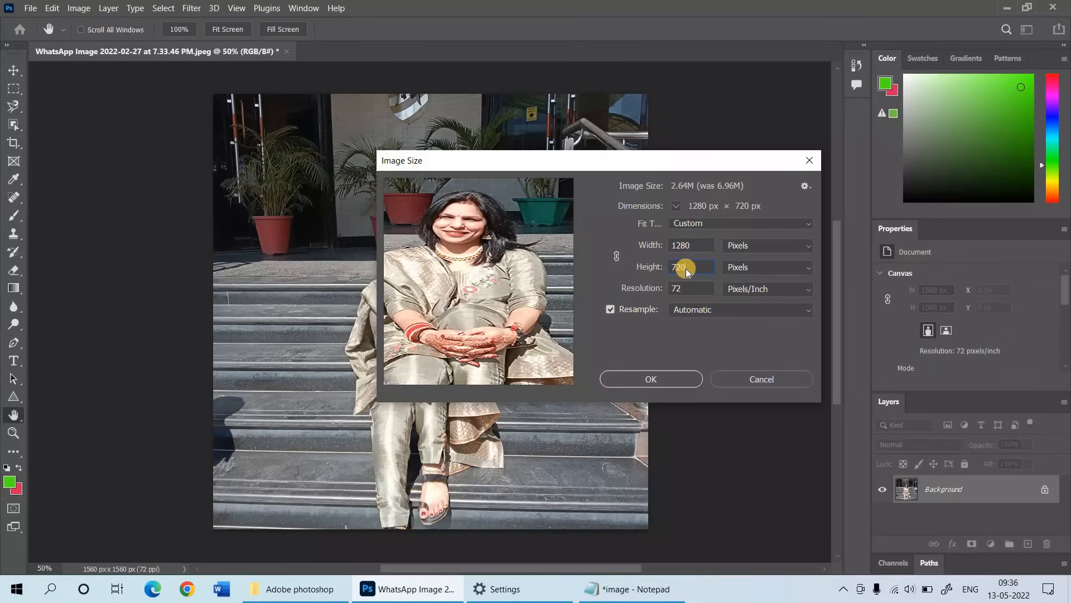
# - Link width and height to constrain the proportions and set the height to 720 pixels
pyautogui.click(617, 256)
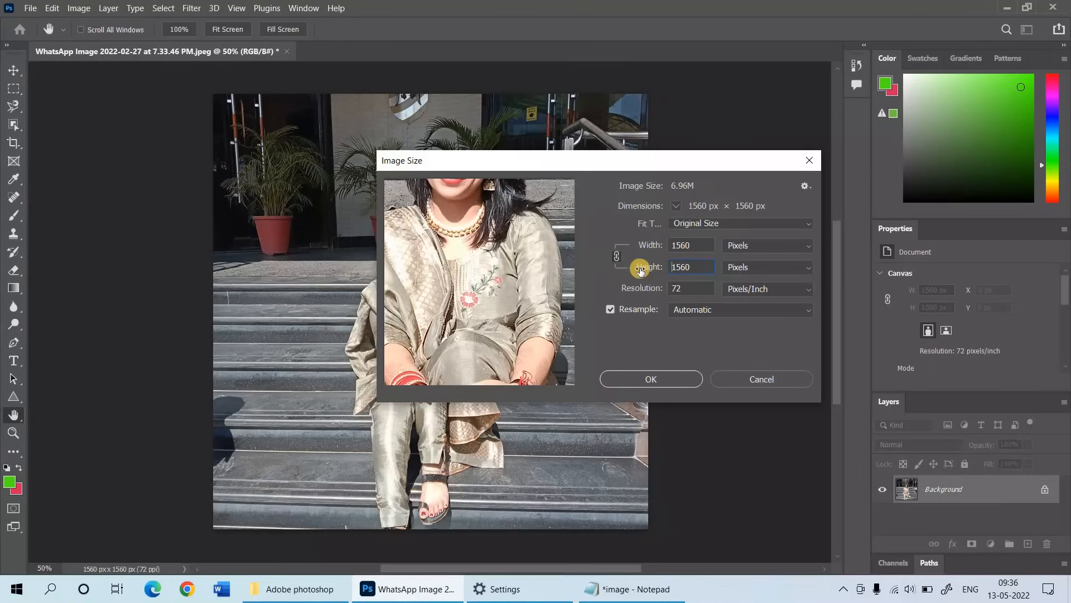
pyautogui.click(617, 257)
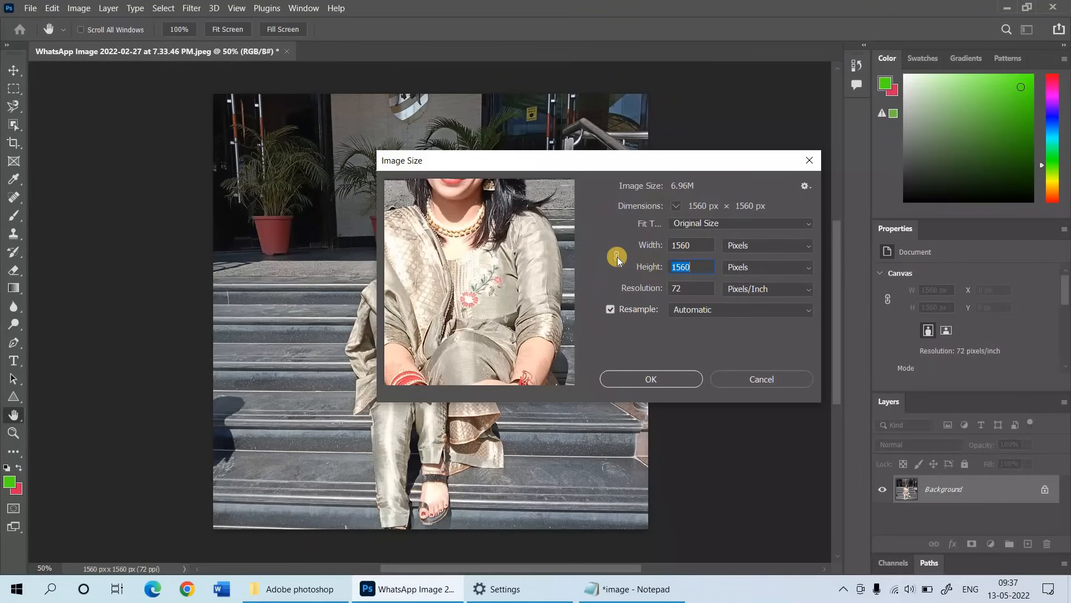
pyautogui.click(616, 258)
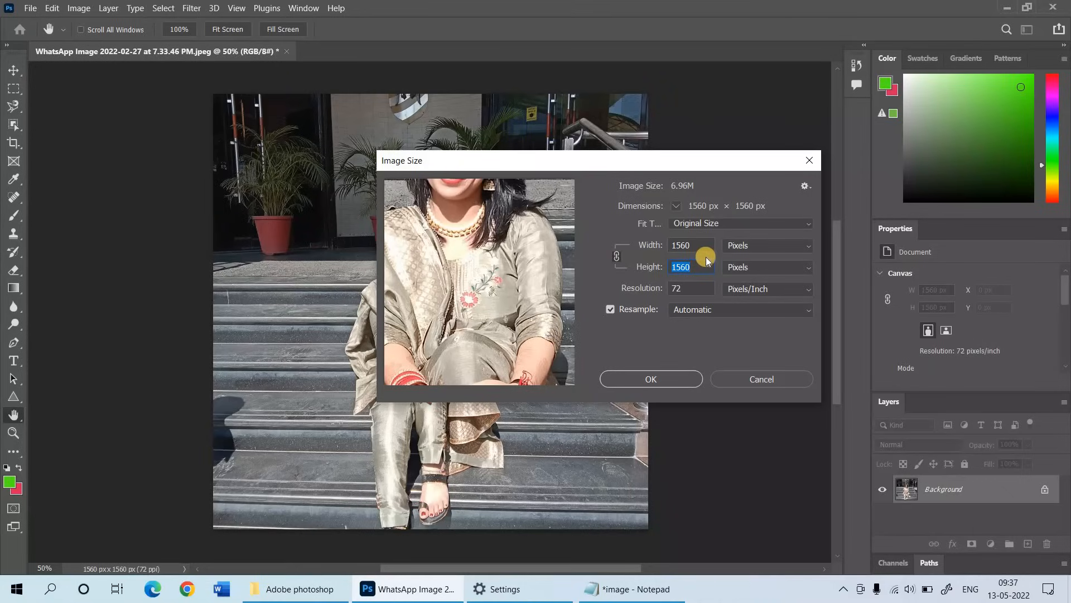
pyautogui.write('720')
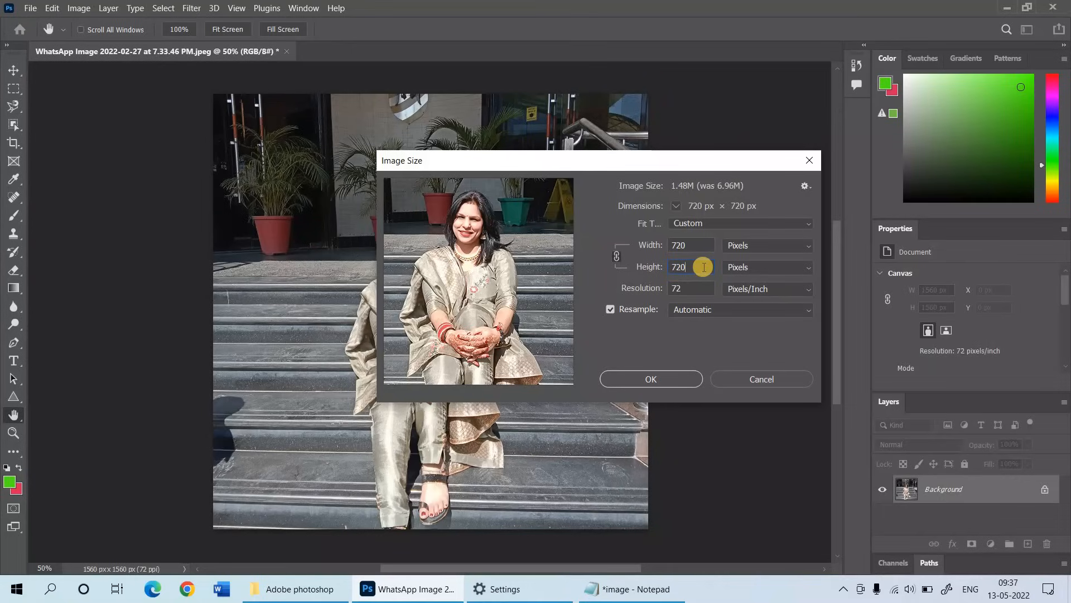
# - Unlink width and height, resize the photo to 422 by 200 pixels, and undo the resize
pyautogui.click(616, 257)
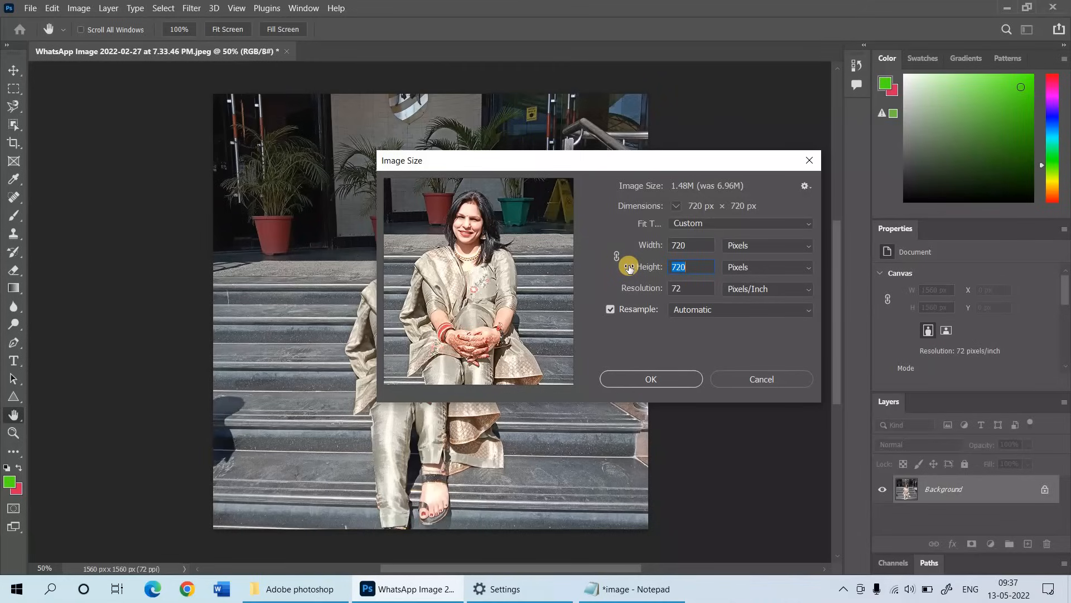
pyautogui.click(691, 243)
pyautogui.write('422')
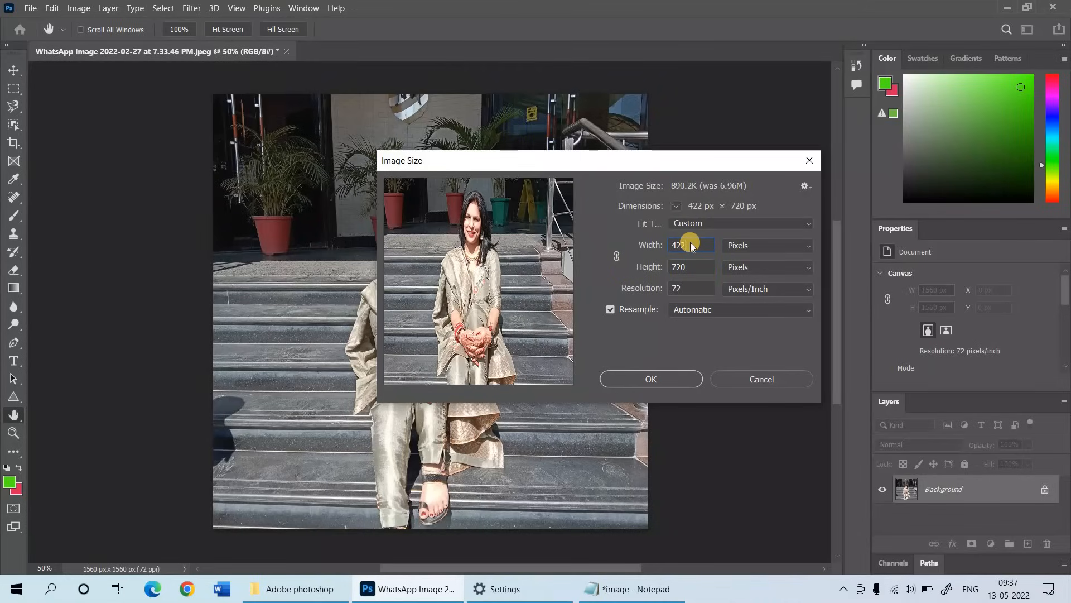
pyautogui.doubleClick(690, 261)
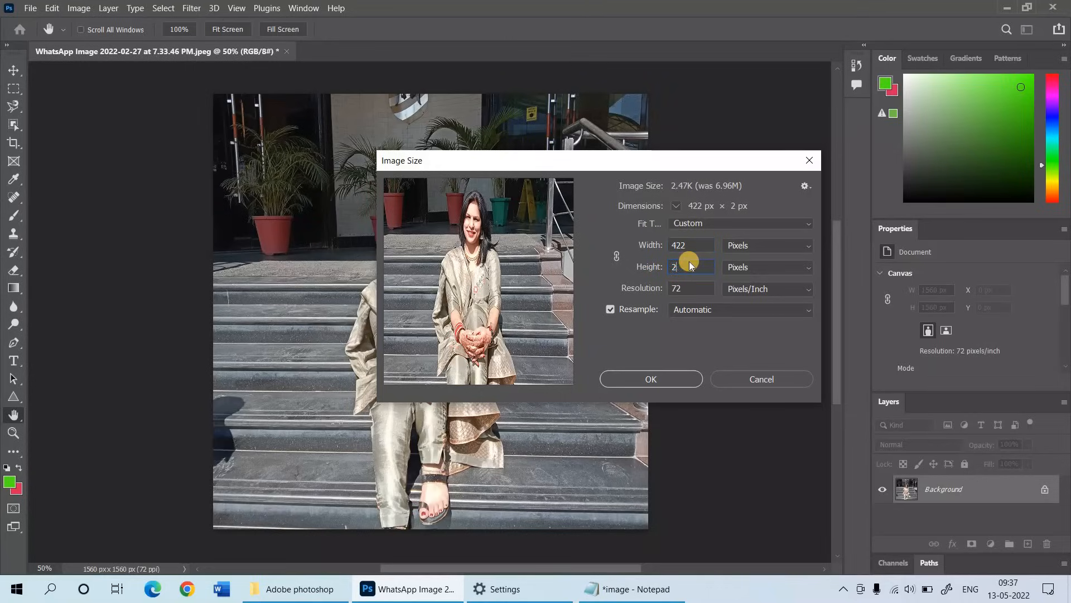
pyautogui.write('200')
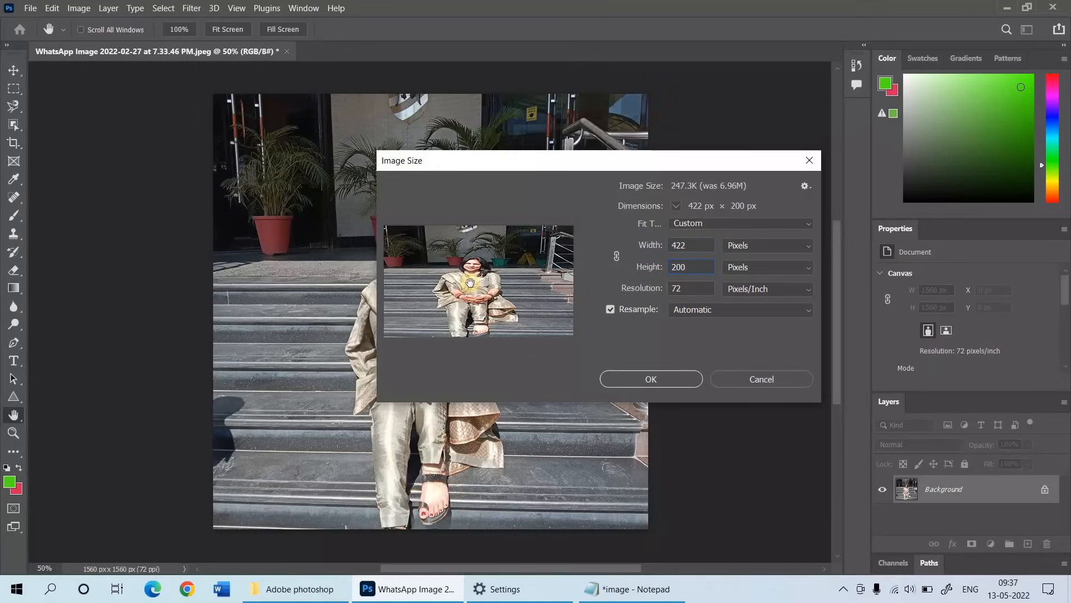
pyautogui.moveTo(500, 369)
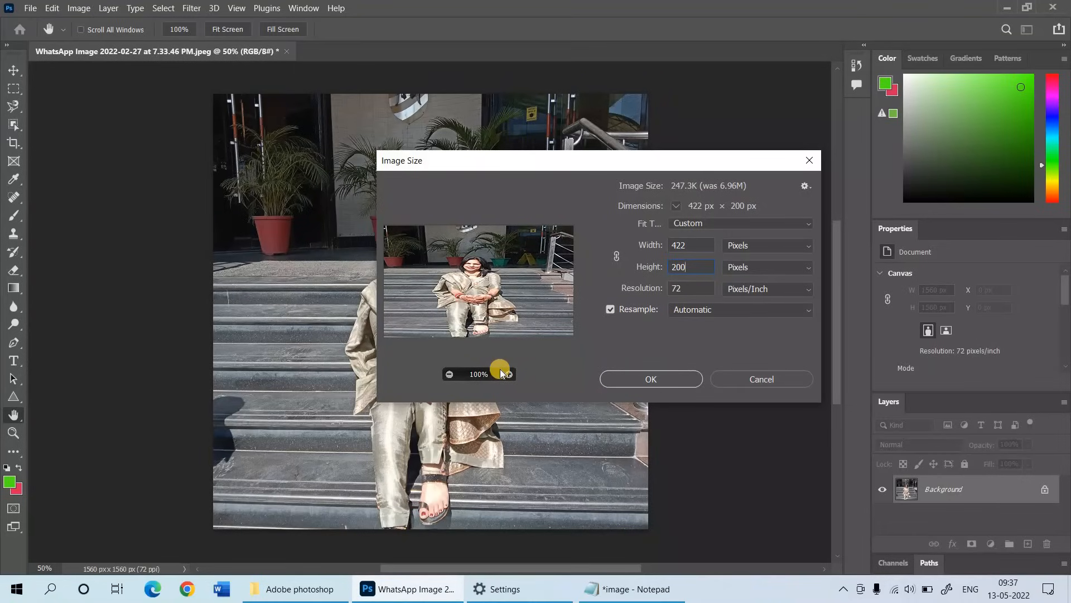
pyautogui.click(668, 376)
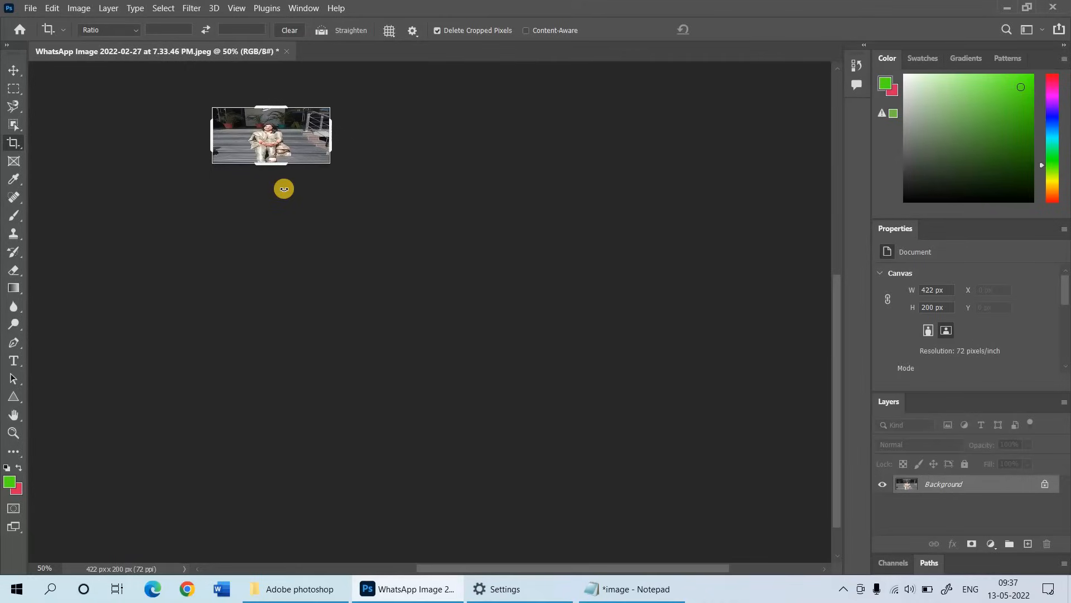
pyautogui.hotkey('ctrl', 'z')
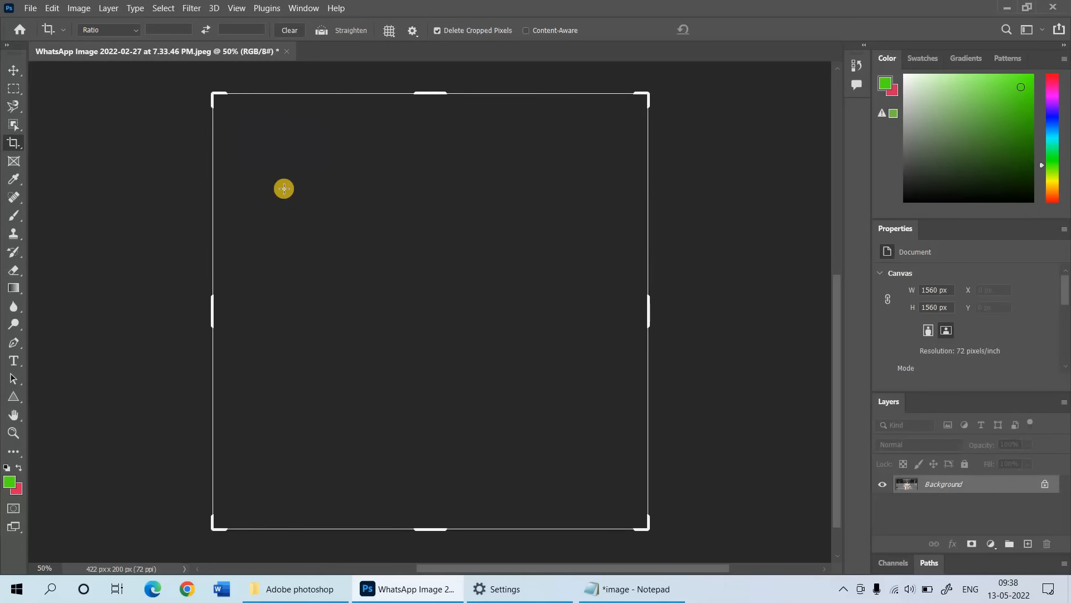
# - Create a new white RGB document, 1280 by 720 pixels at 200 pixels/inch
pyautogui.click(32, 8)
pyautogui.click(35, 23)
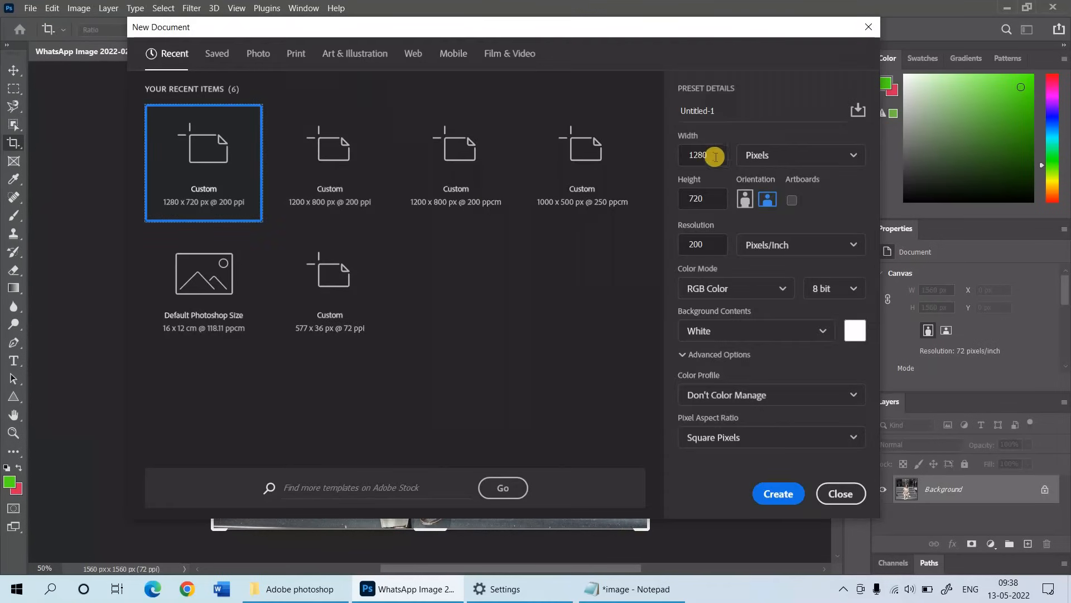
pyautogui.click(704, 157)
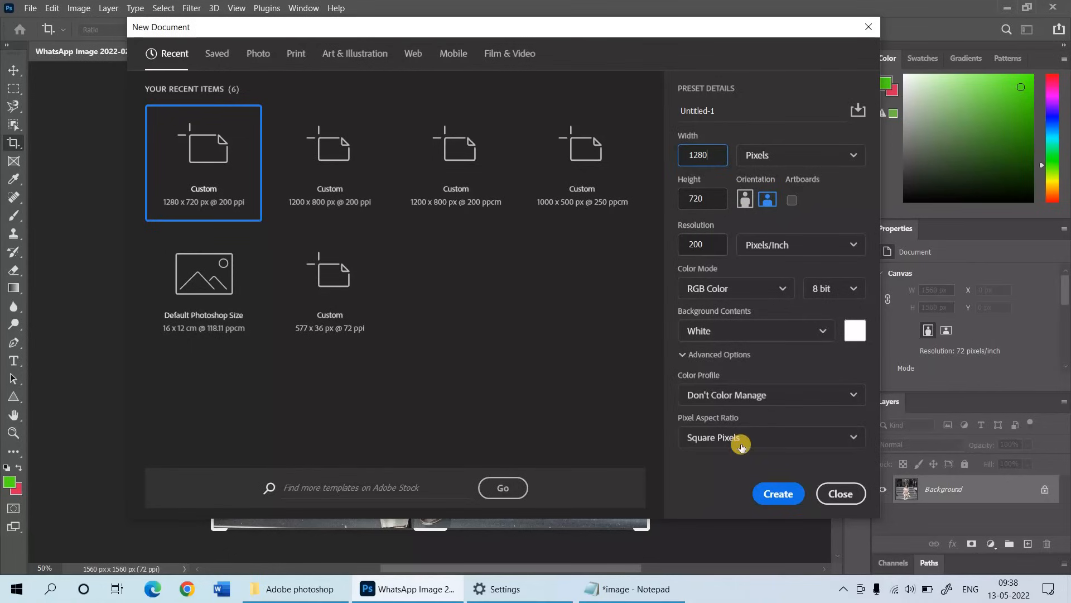
pyautogui.click(772, 501)
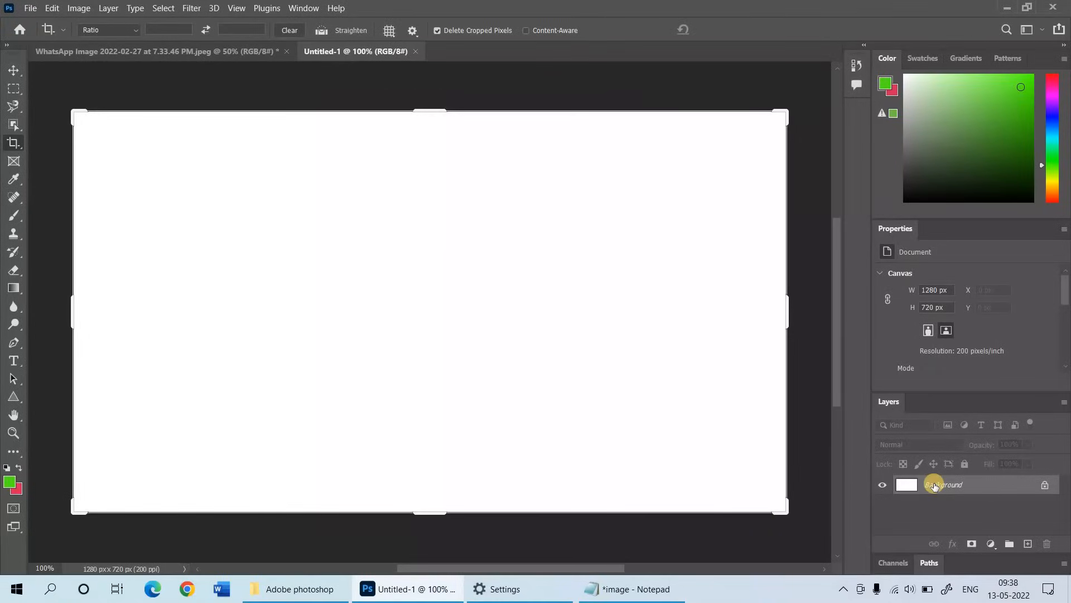
# - Duplicate the photo's Background layer into the Untitled-1 document as Background copy and switch to that document
pyautogui.click(234, 58)
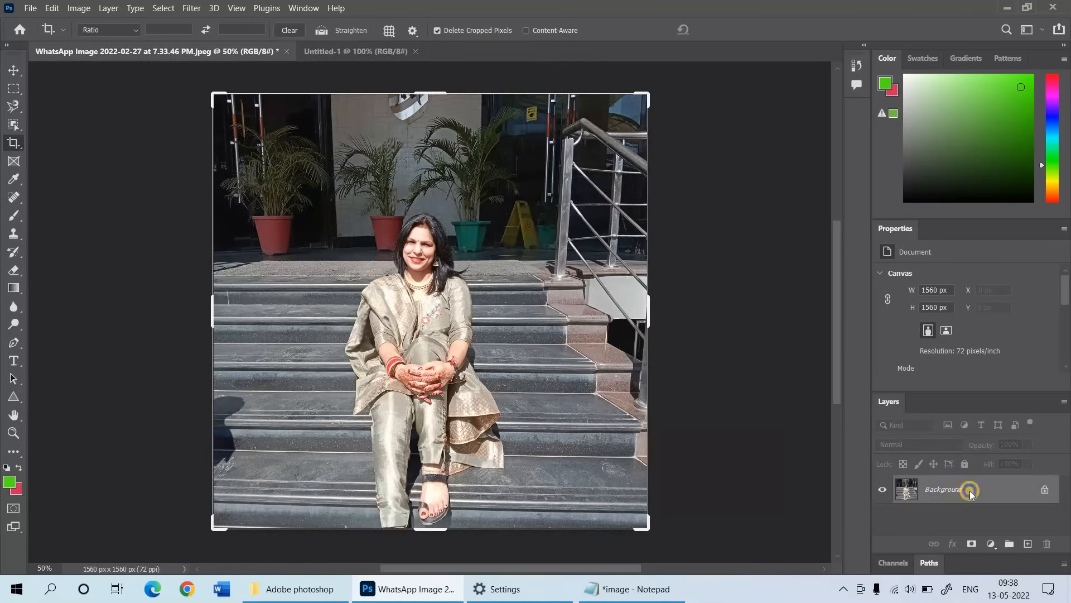
pyautogui.rightClick(969, 490)
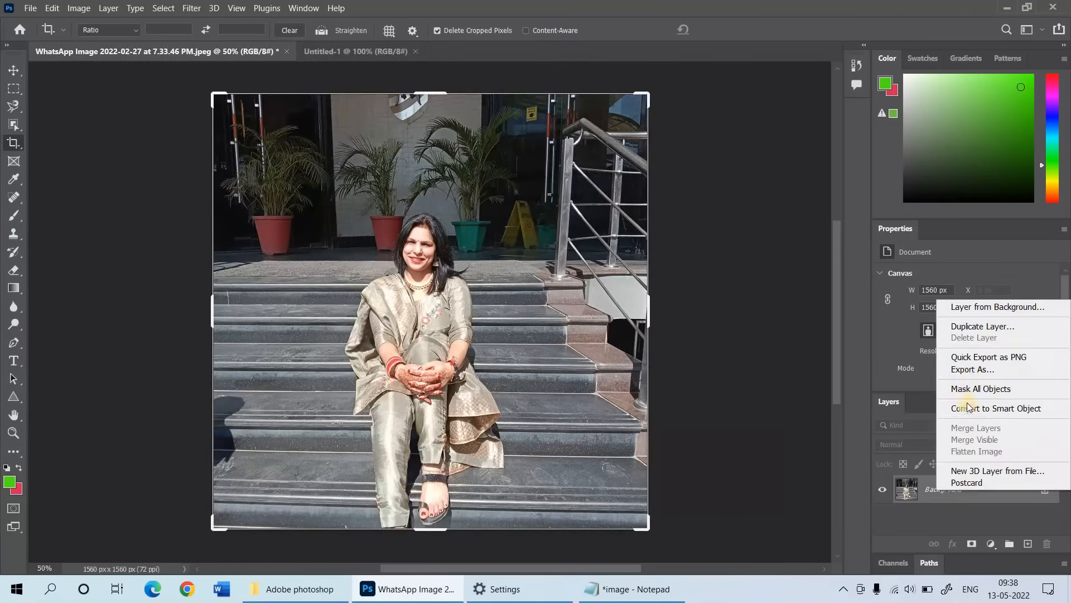
pyautogui.click(969, 328)
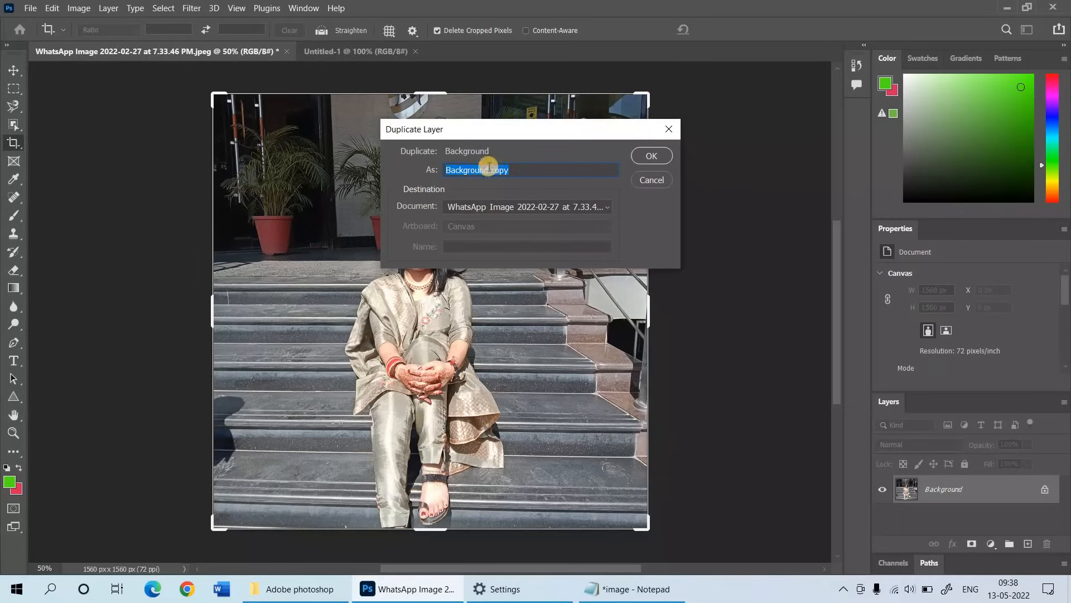
pyautogui.click(471, 207)
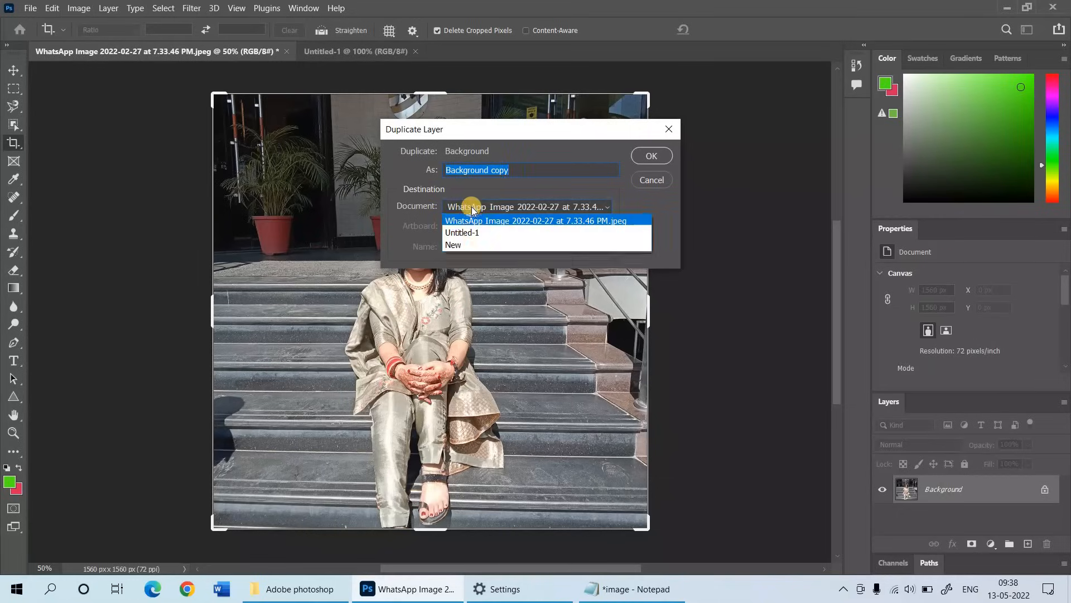
pyautogui.click(457, 234)
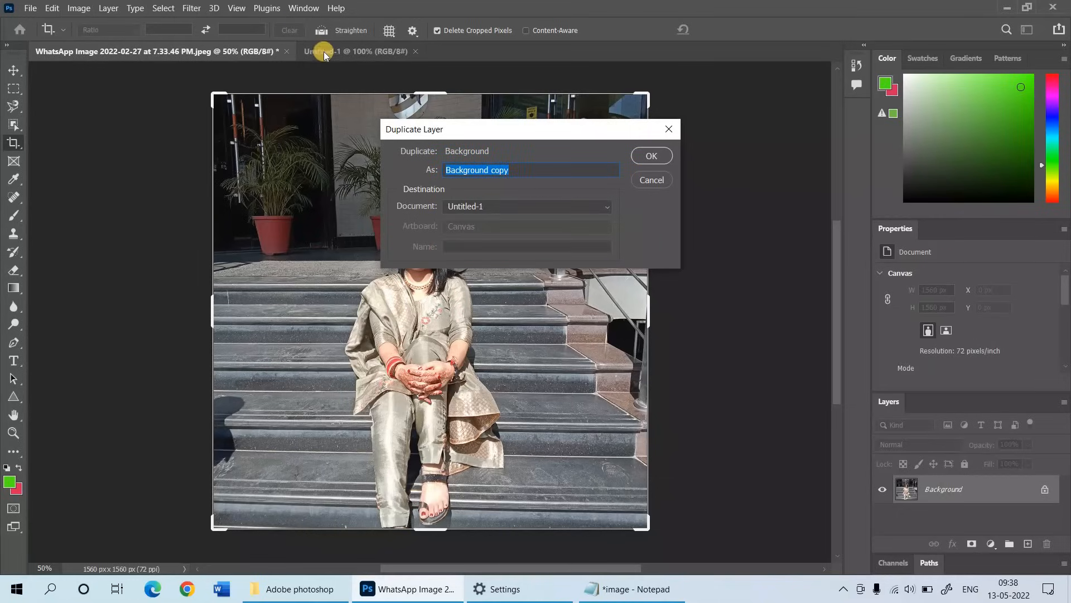
pyautogui.click(654, 157)
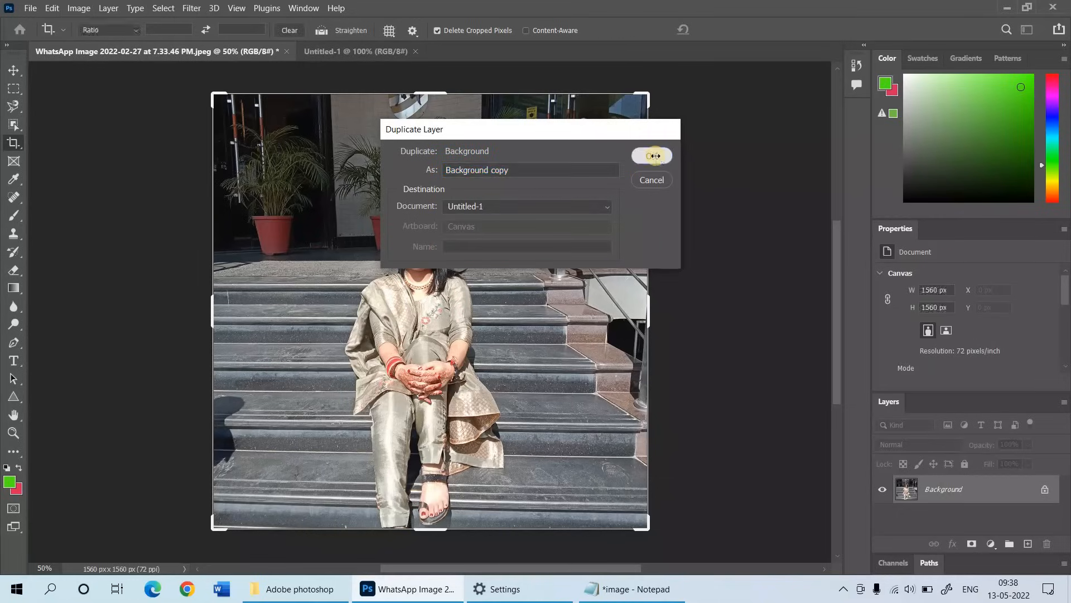
pyautogui.click(367, 49)
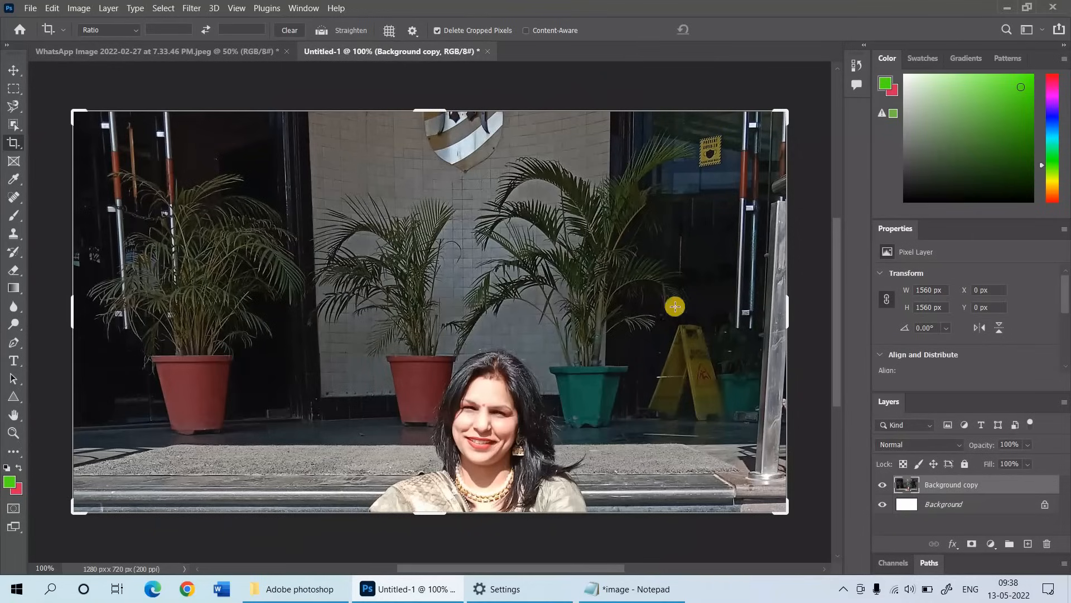
# - Move the Background copy layer up to about X -39 px, Y -278 px, and return to the original photo document
pyautogui.moveTo(493, 372); pyautogui.dragTo(484, 327)
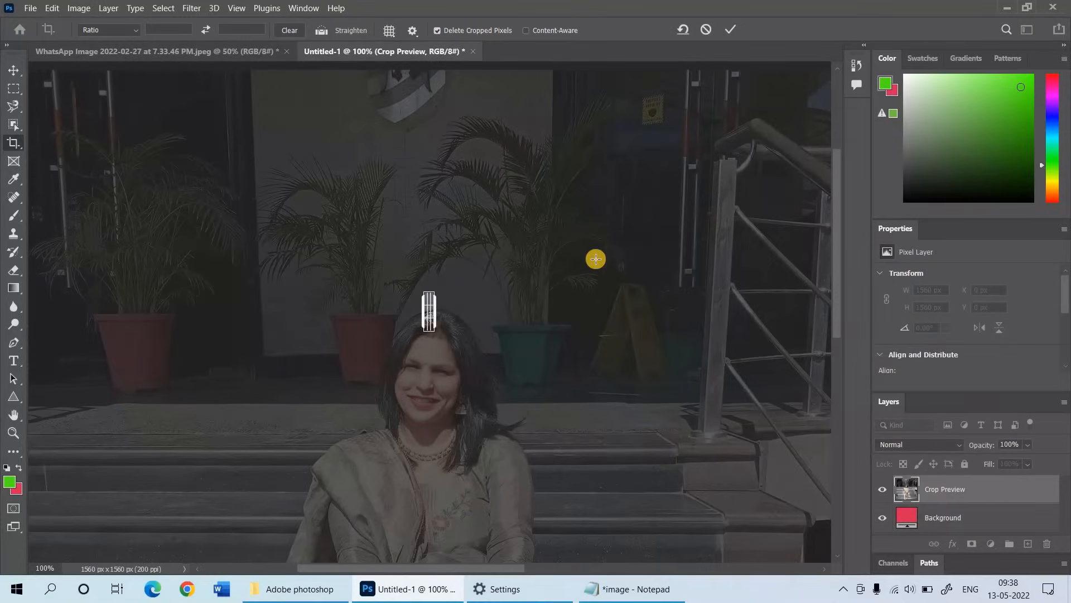
pyautogui.press('Escape')
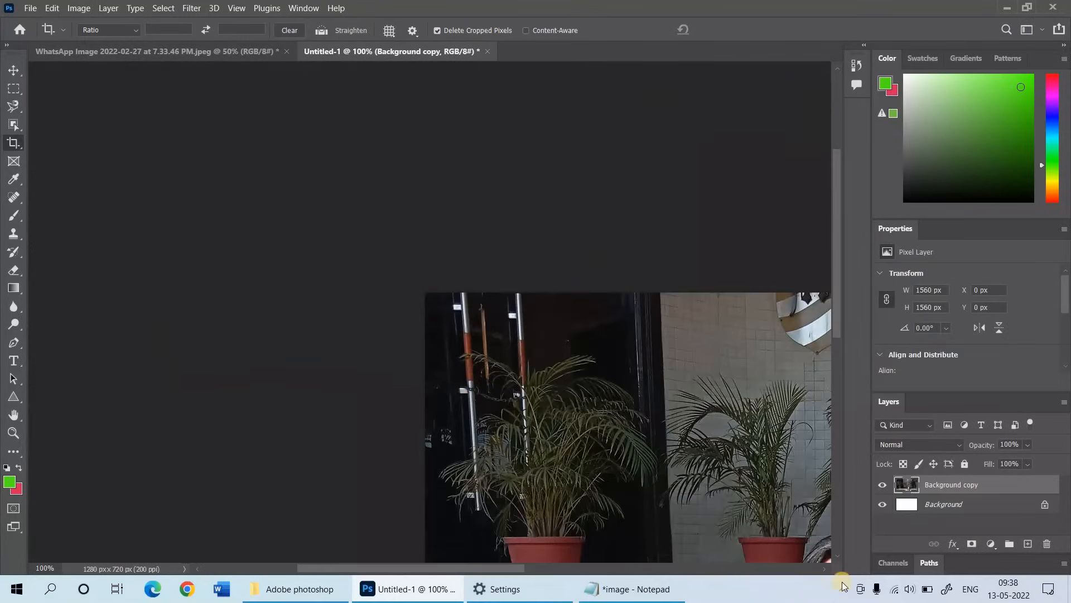
pyautogui.click(800, 567)
pyautogui.moveTo(592, 575); pyautogui.dragTo(364, 574)
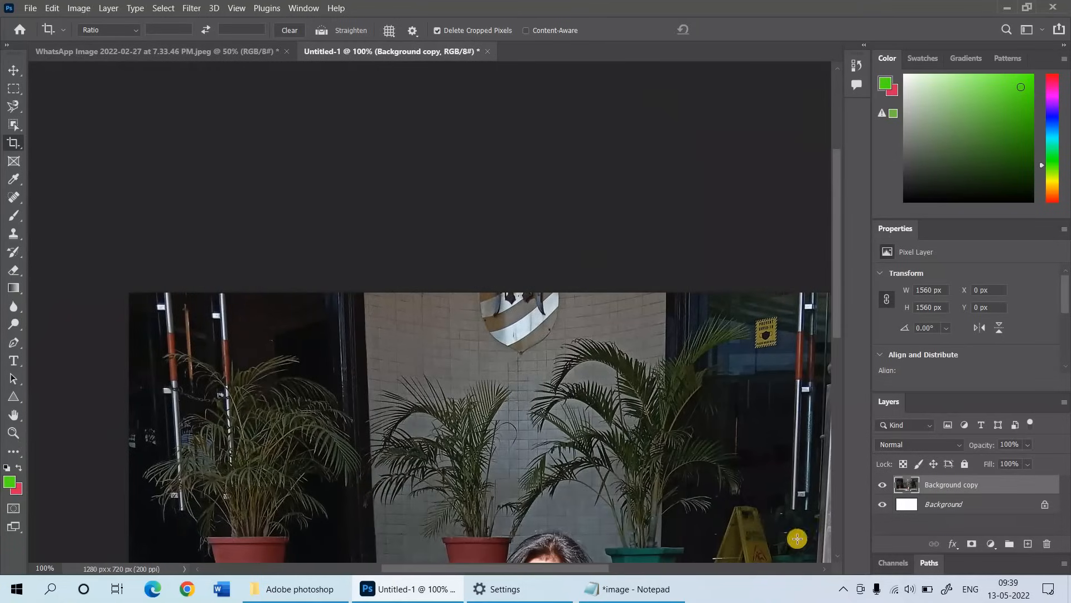
pyautogui.click(839, 554)
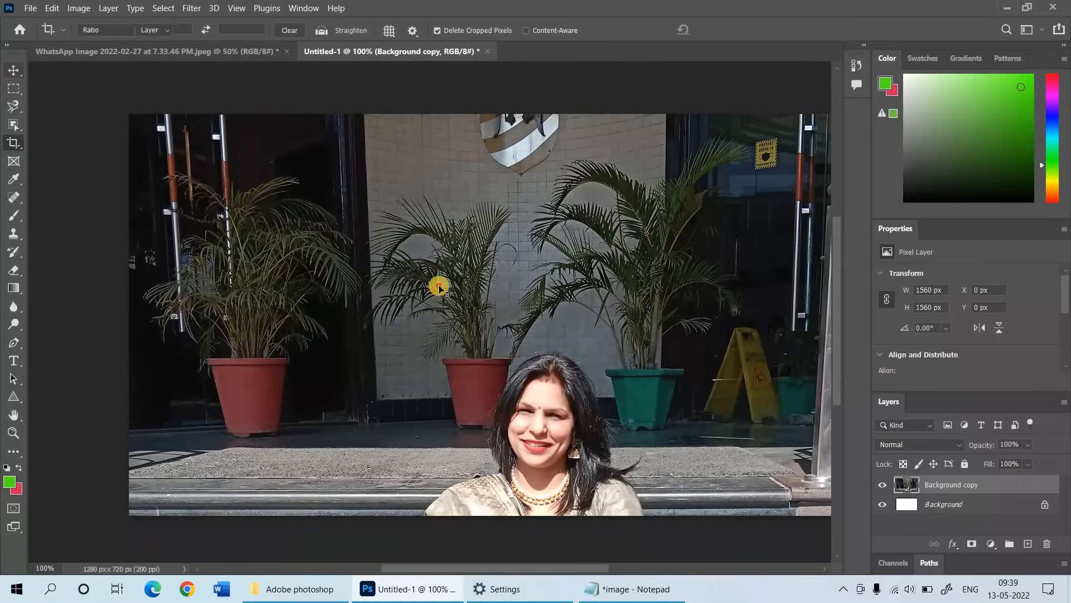
pyautogui.press('v')
pyautogui.moveTo(439, 252); pyautogui.dragTo(420, 136)
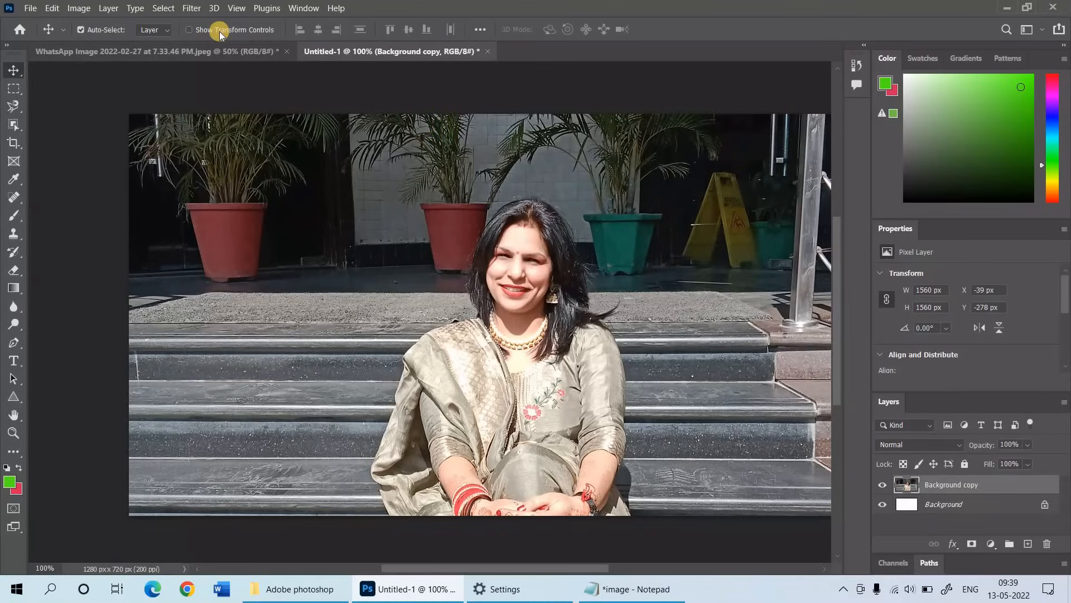
pyautogui.click(186, 49)
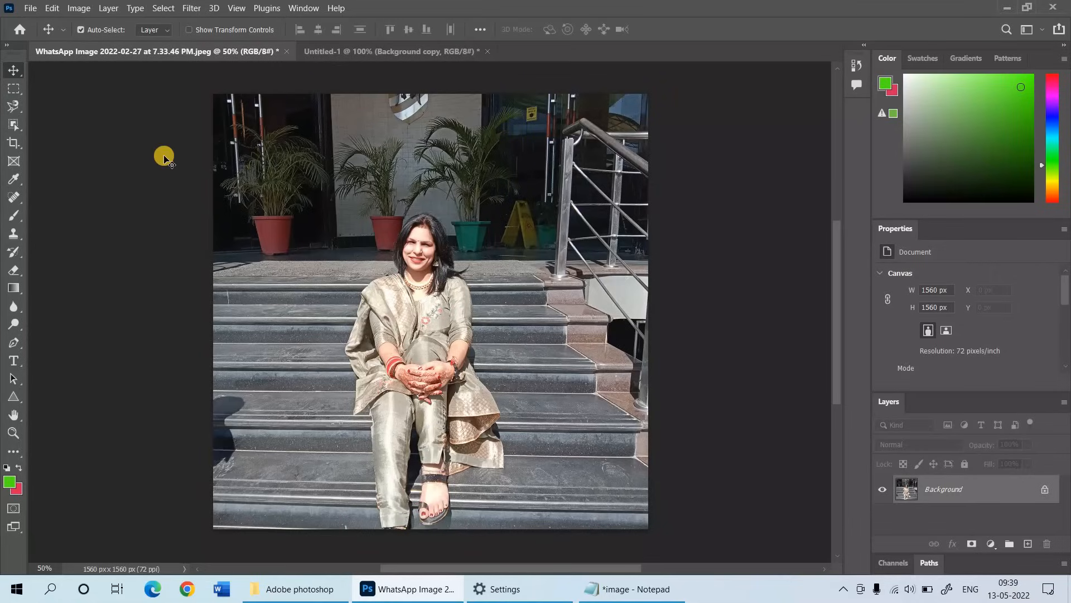
pyautogui.click(52, 8)
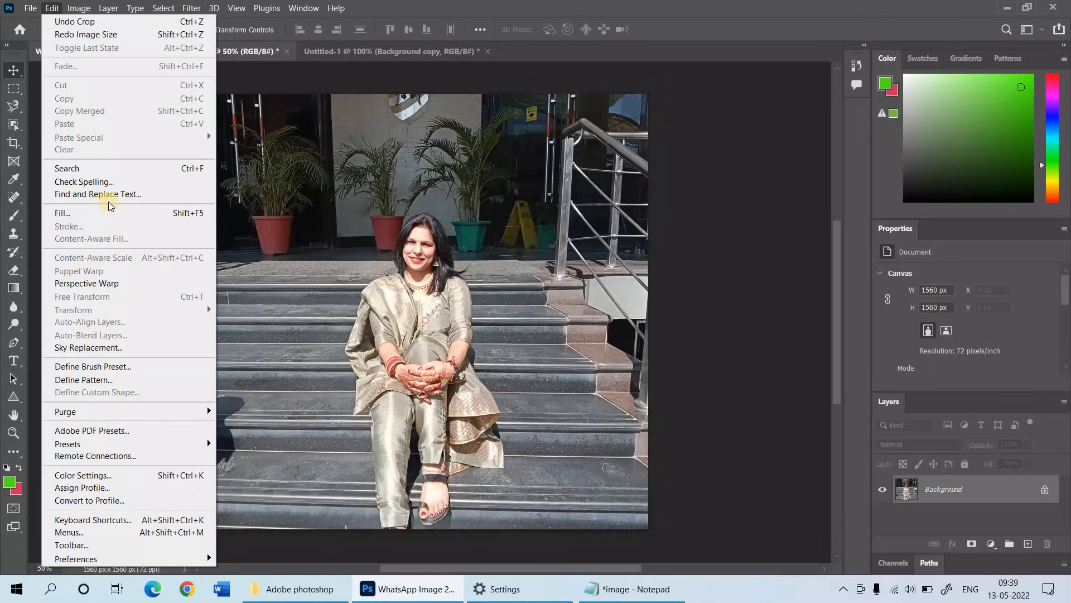
pyautogui.click(410, 357)
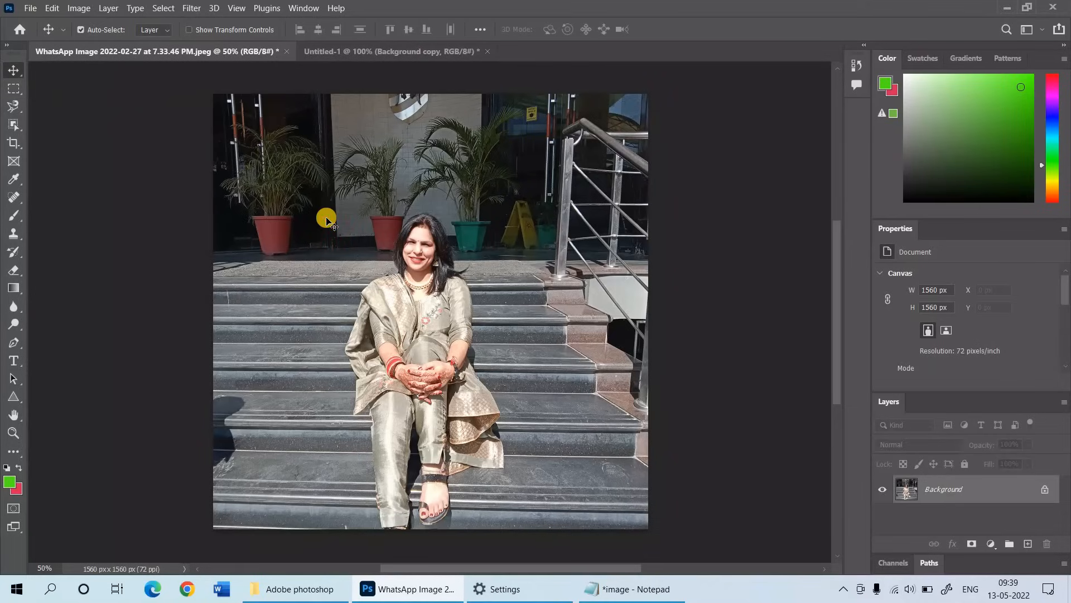
pyautogui.click(51, 8)
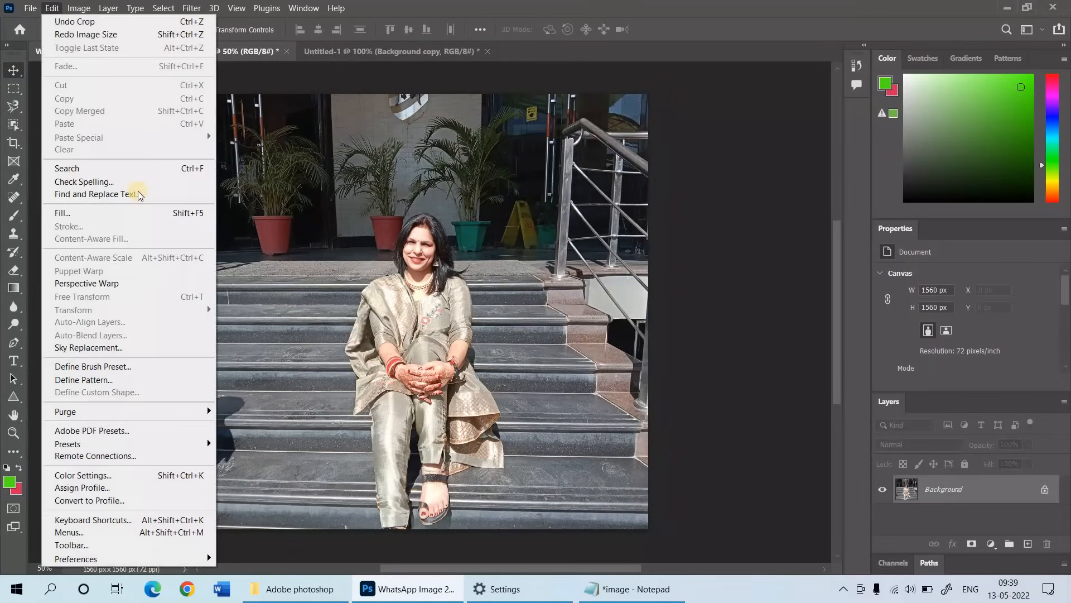
pyautogui.click(359, 340)
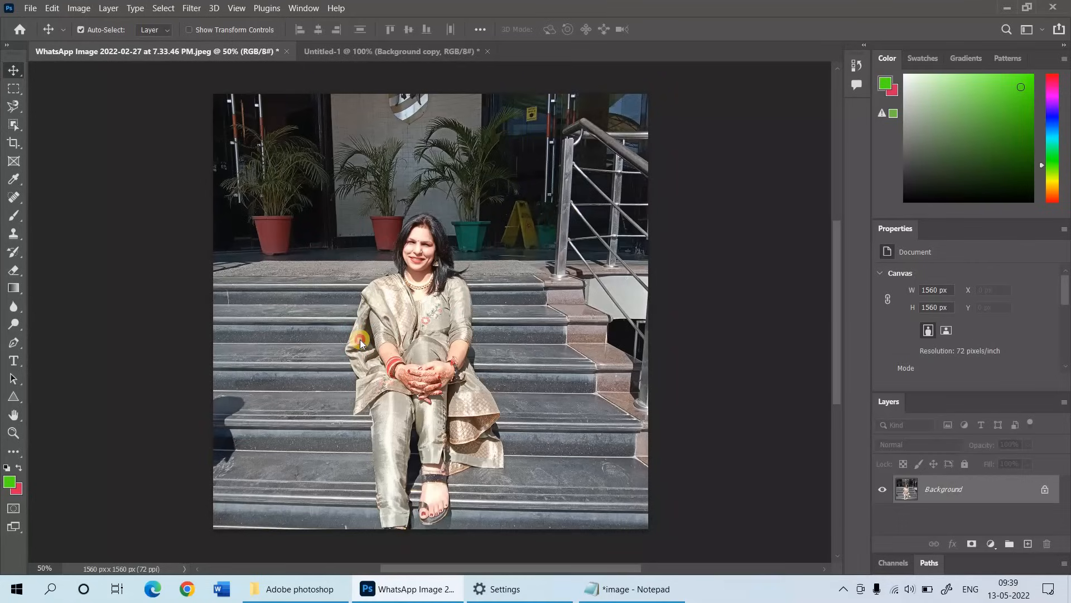
# - Flip the photo's canvas vertically and flip it horizontally as well
pyautogui.click(78, 8)
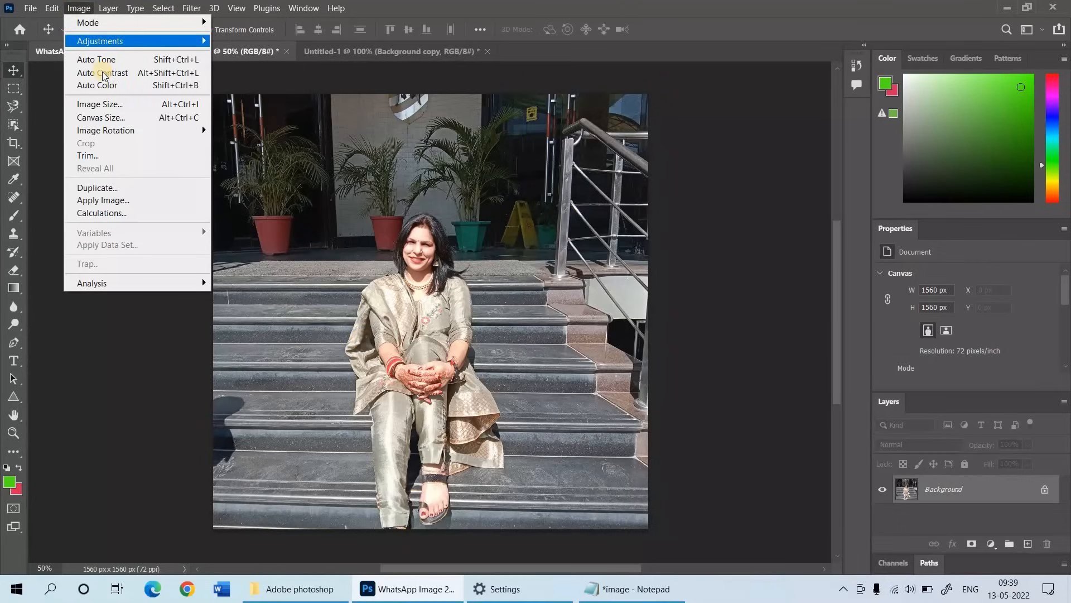
pyautogui.moveTo(119, 134)
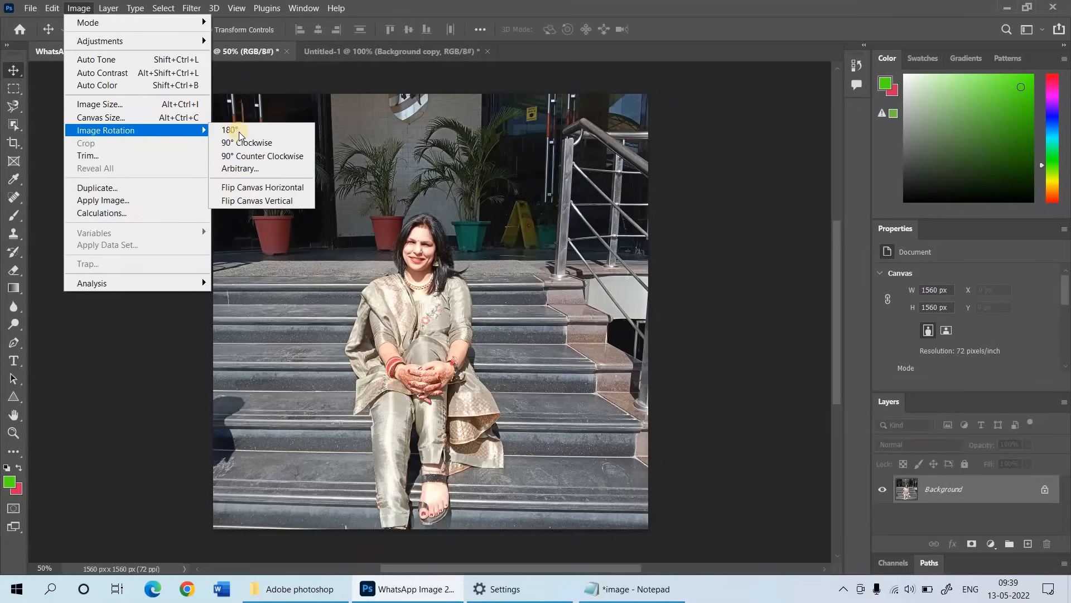
pyautogui.click(237, 201)
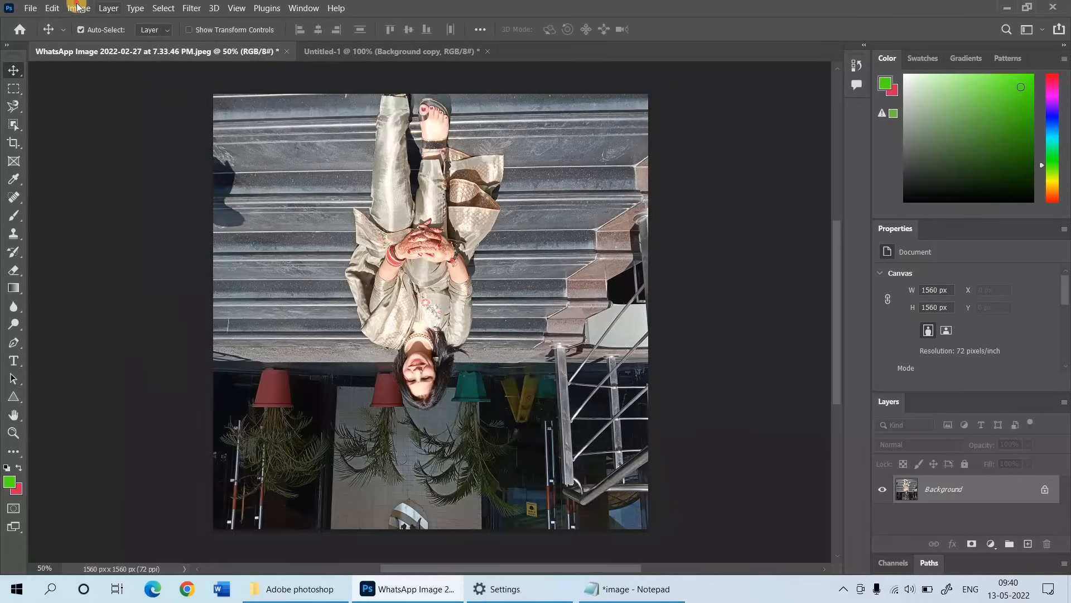
pyautogui.click(79, 7)
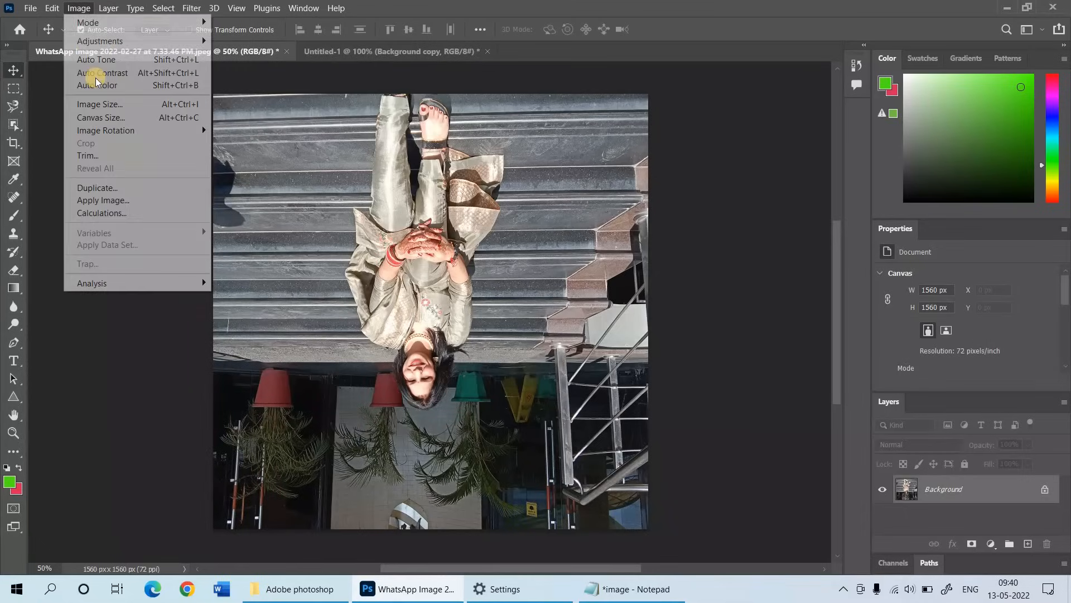
pyautogui.moveTo(102, 135)
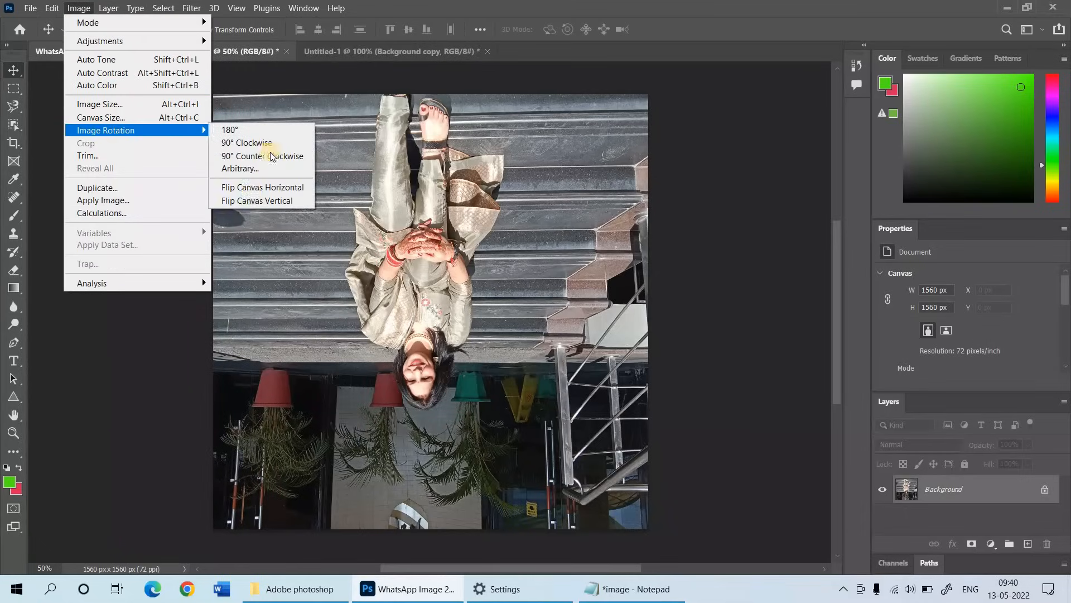
pyautogui.click(254, 191)
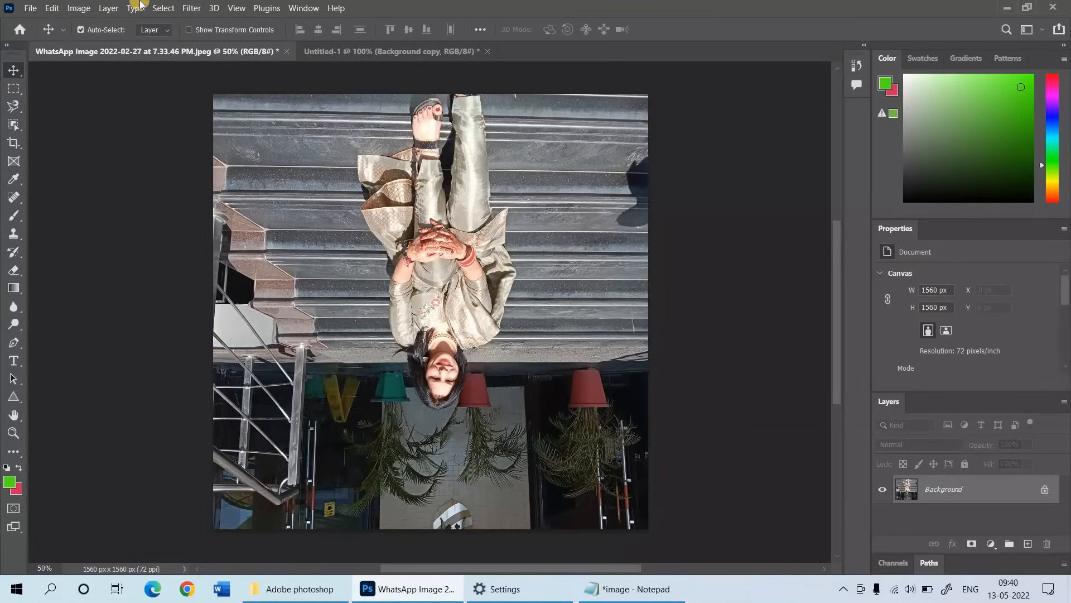
# - Rotate the whole photo by 180° to turn it upright
pyautogui.click(88, 9)
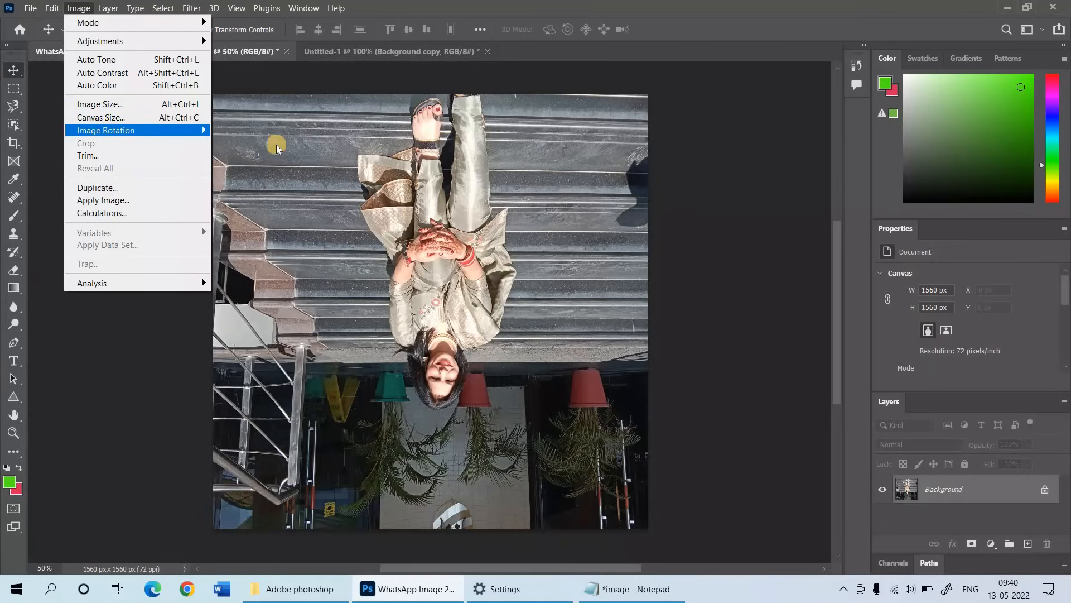
pyautogui.moveTo(143, 131)
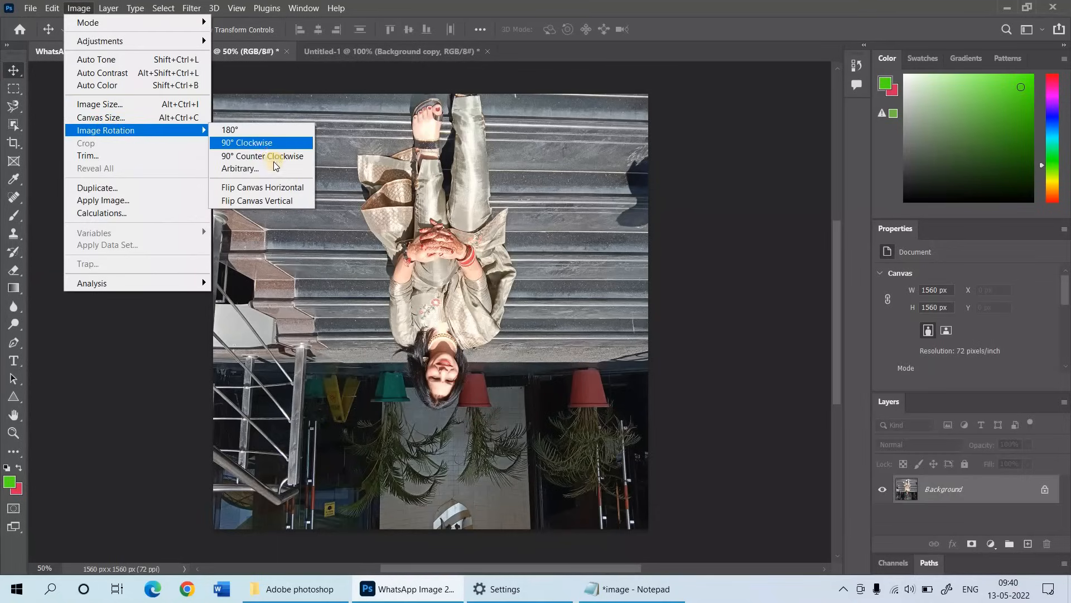
pyautogui.click(263, 130)
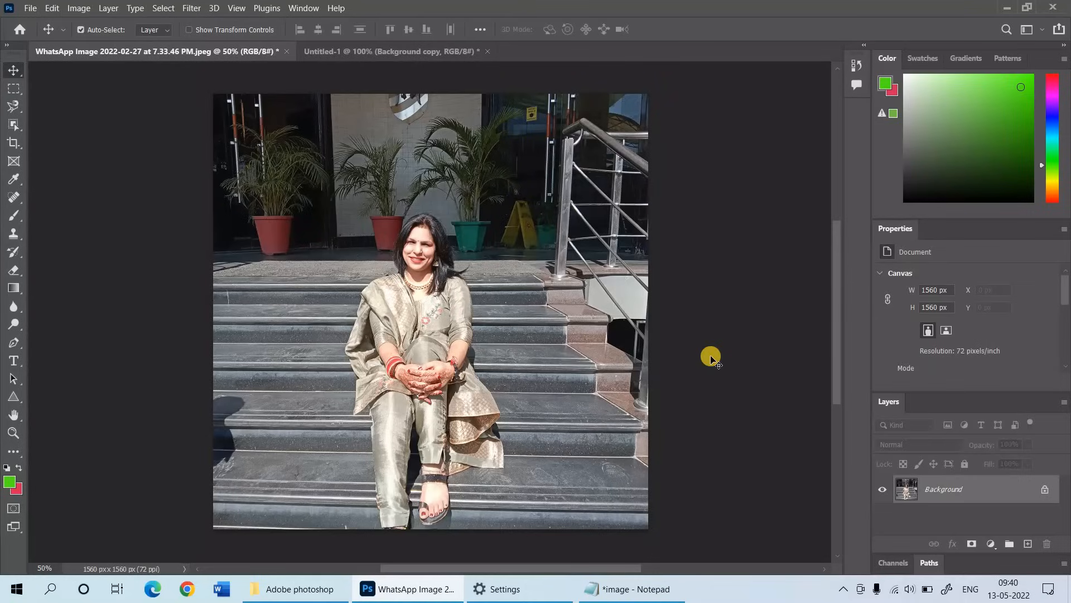
# - Apply the Auto Tone, Auto Contrast and Auto Color corrections to the photo
pyautogui.click(80, 9)
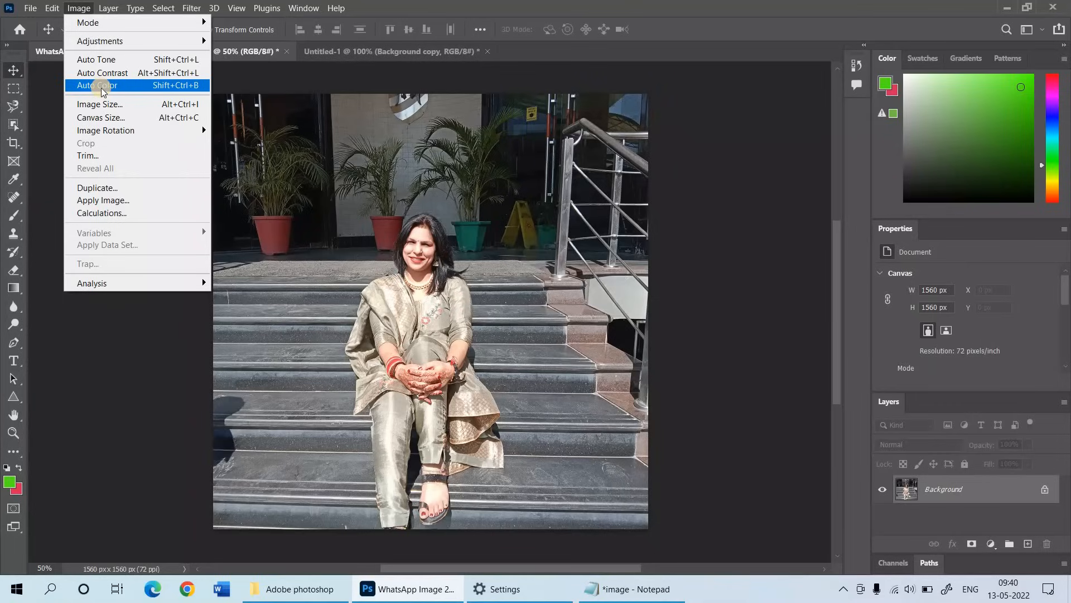
pyautogui.click(105, 58)
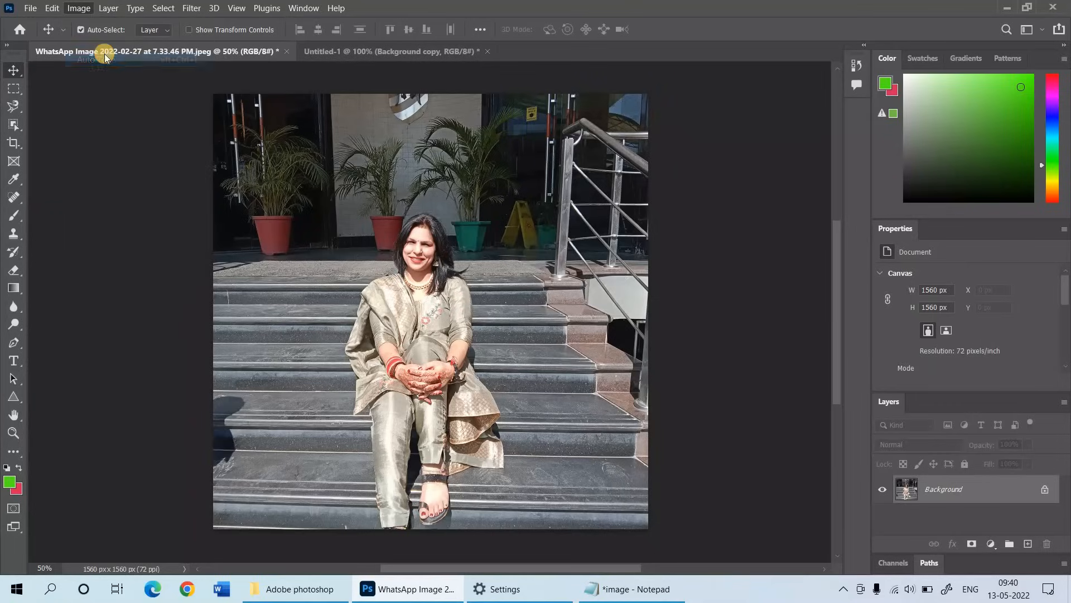
pyautogui.click(80, 8)
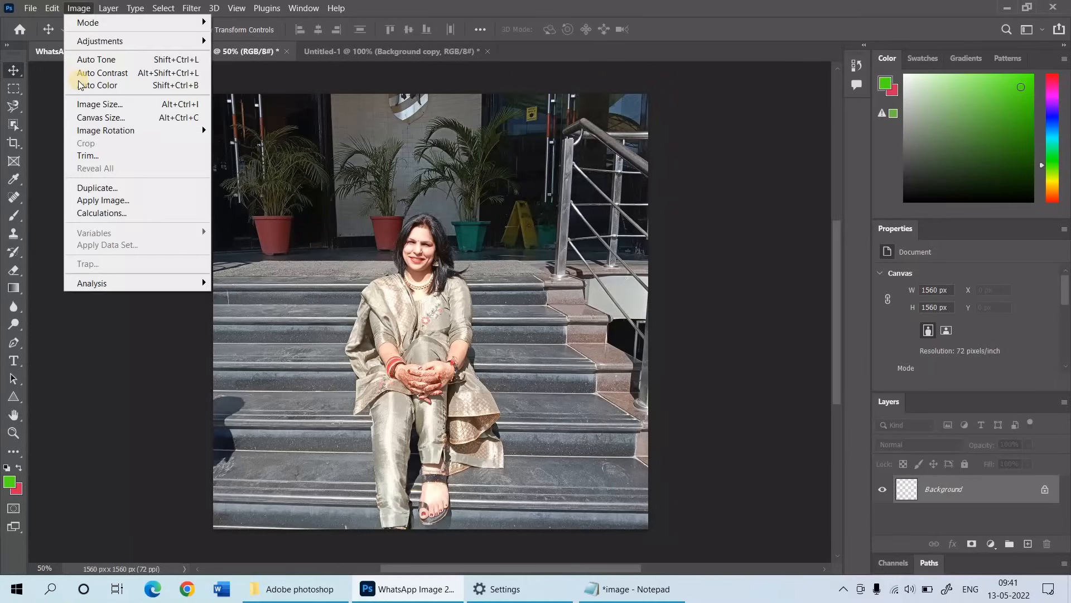
pyautogui.click(76, 73)
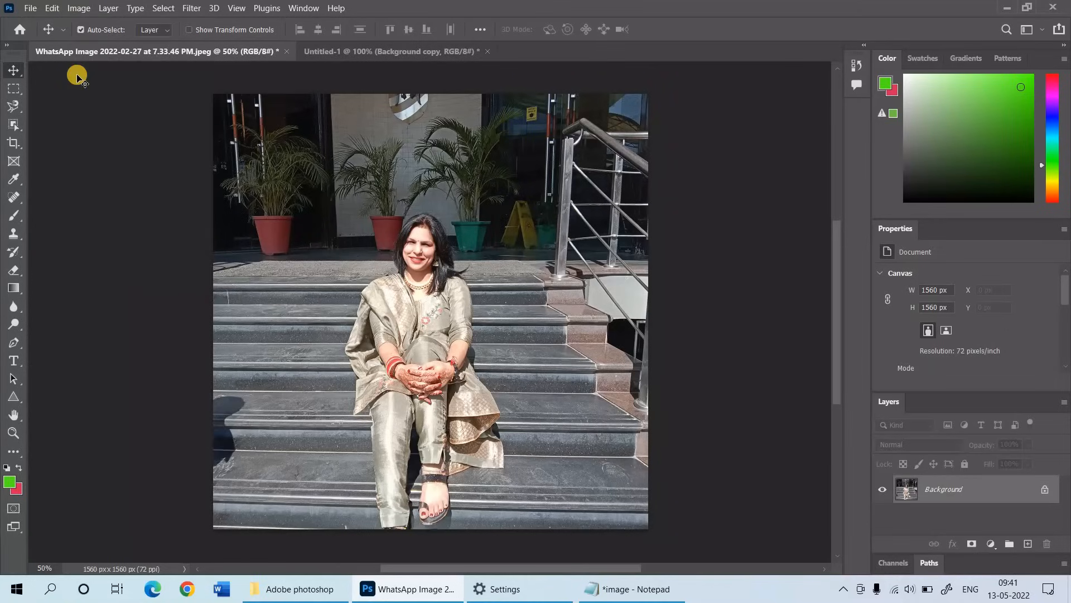
pyautogui.click(78, 8)
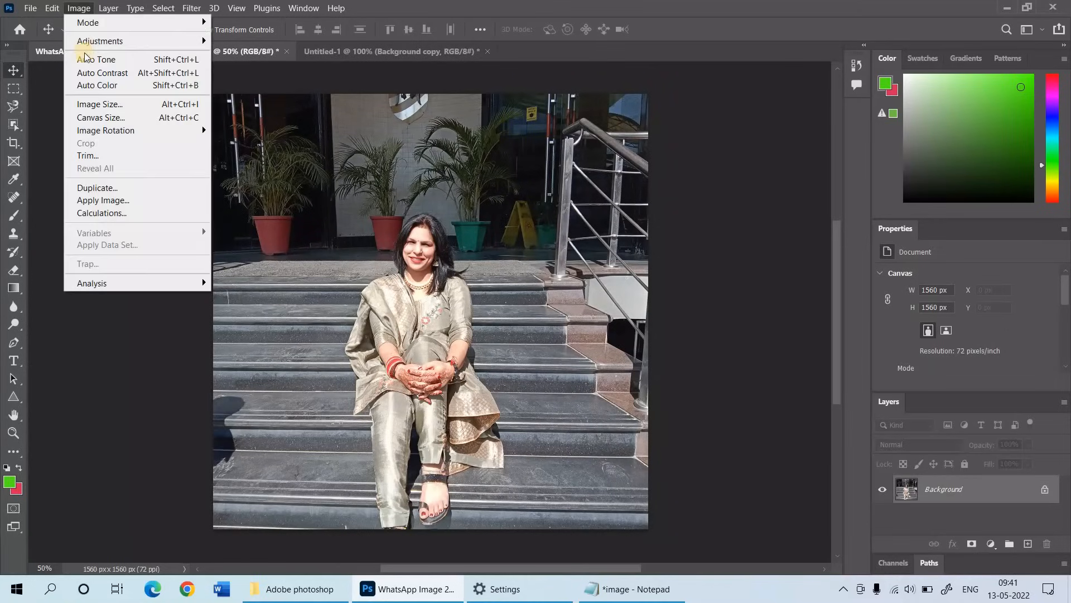
pyautogui.click(87, 84)
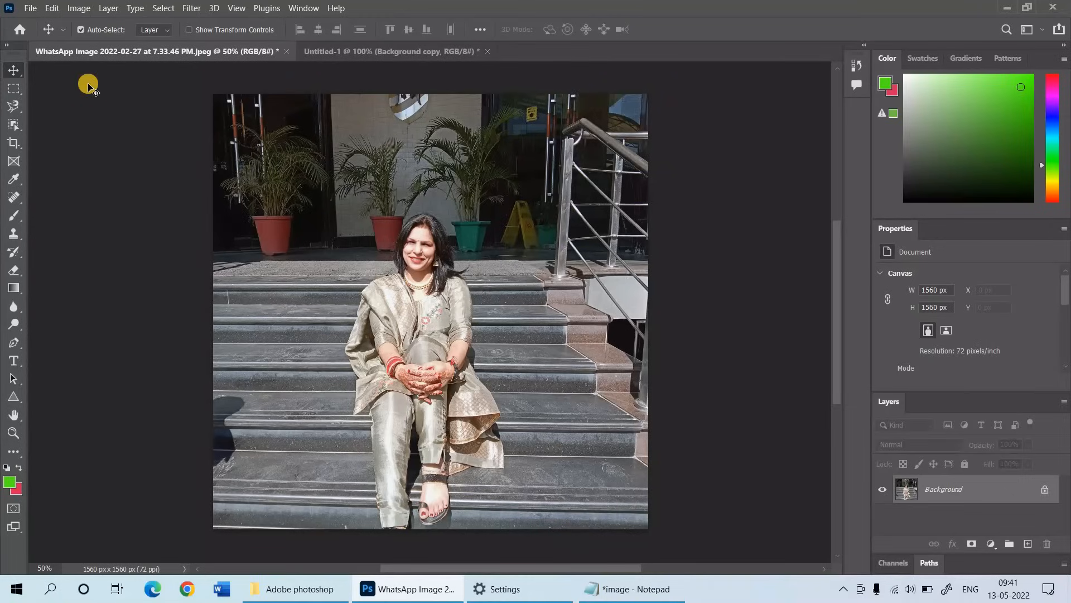
# - Apply a Brightness/Contrast adjustment to the photo with brightness -11 and contrast 19
pyautogui.click(85, 6)
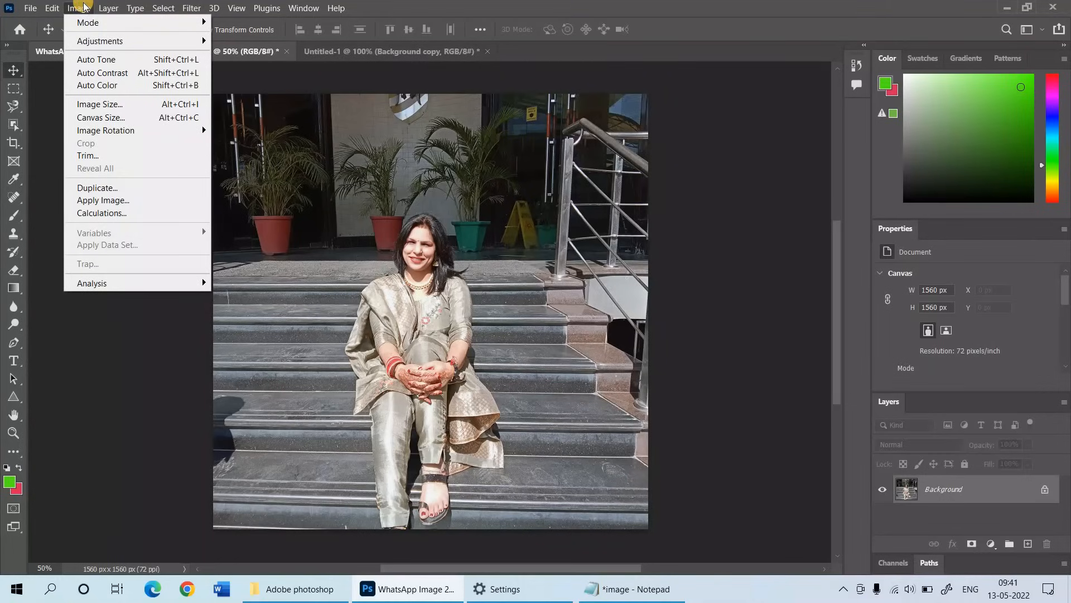
pyautogui.moveTo(97, 44)
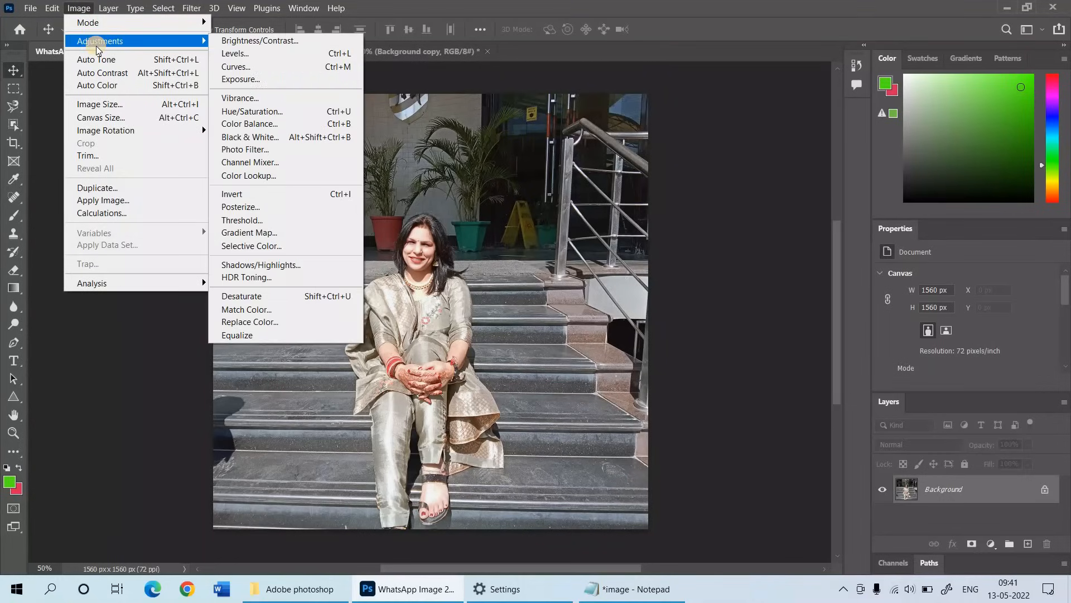
pyautogui.moveTo(94, 26)
pyautogui.click(252, 41)
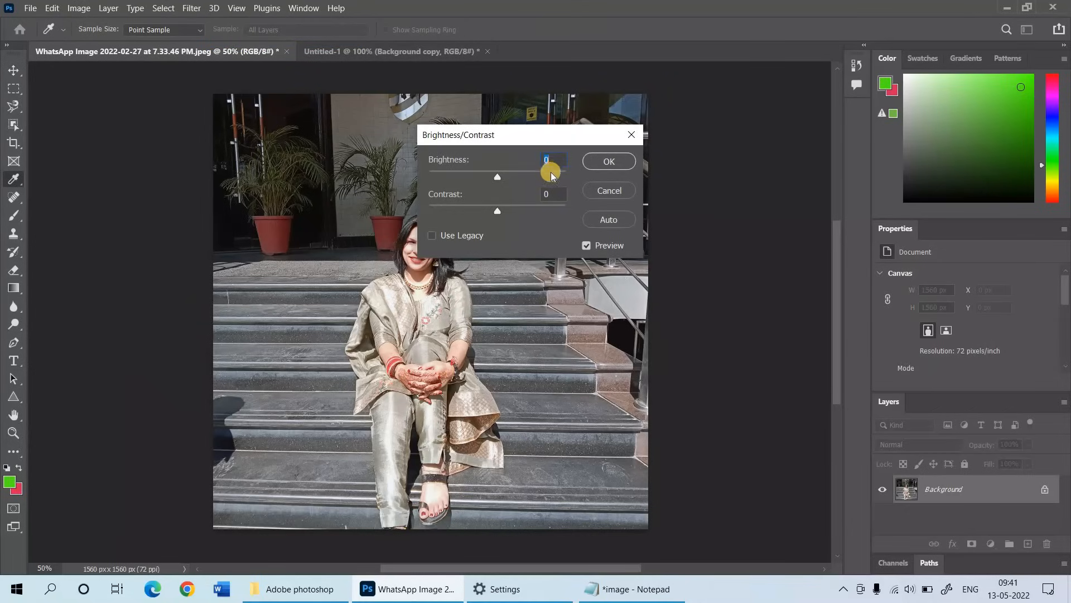
pyautogui.moveTo(498, 178); pyautogui.dragTo(512, 215)
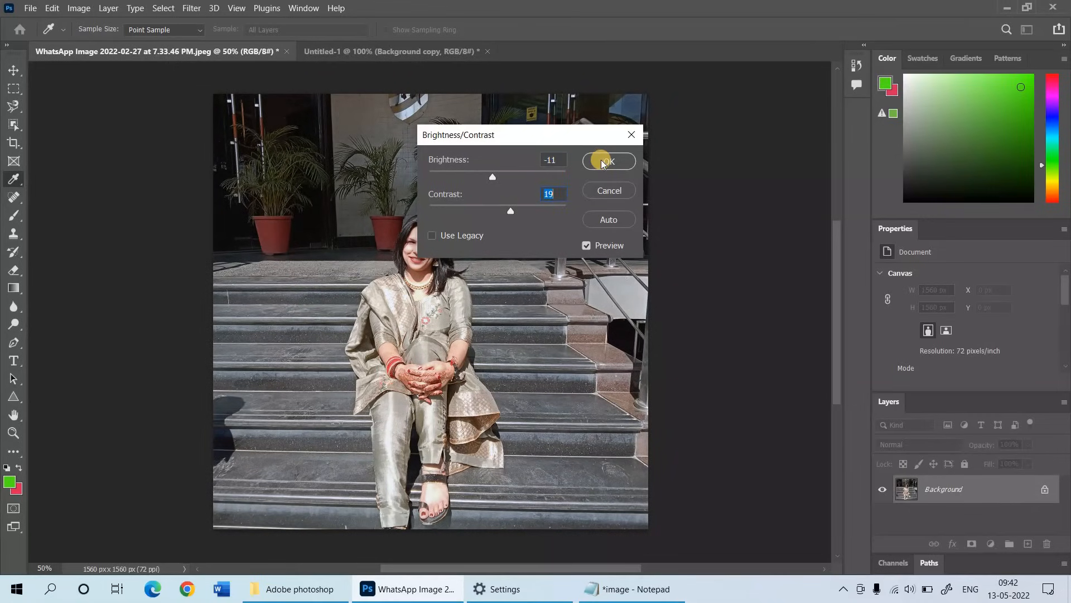
pyautogui.click(602, 162)
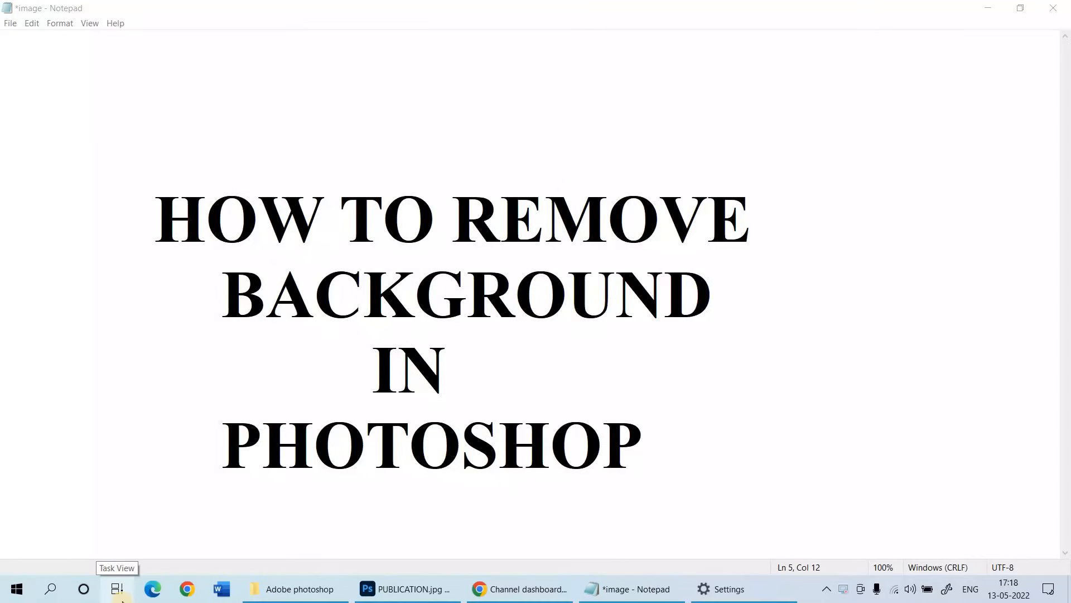
# - Switch to Photoshop, unlock the background layer of PUBLICATION.jpg and display the layer's properties
pyautogui.click(378, 590)
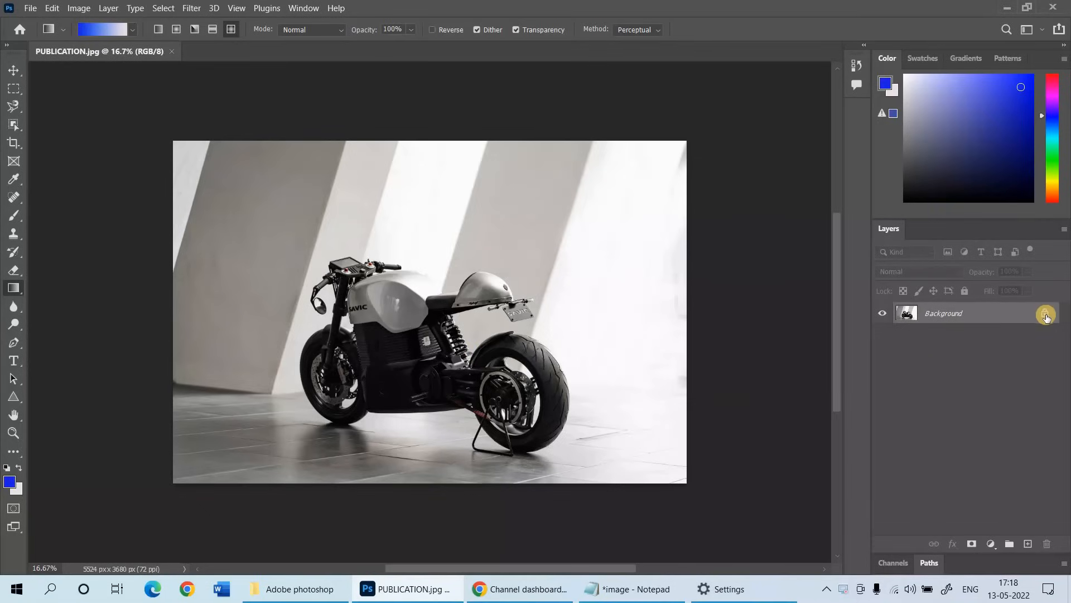
pyautogui.click(1044, 313)
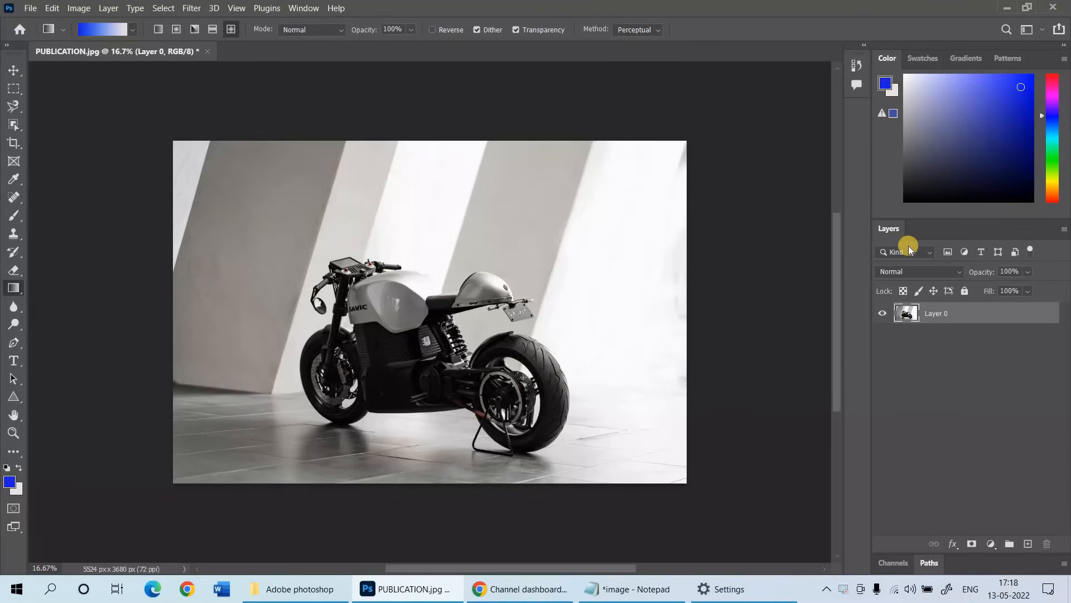
pyautogui.click(308, 5)
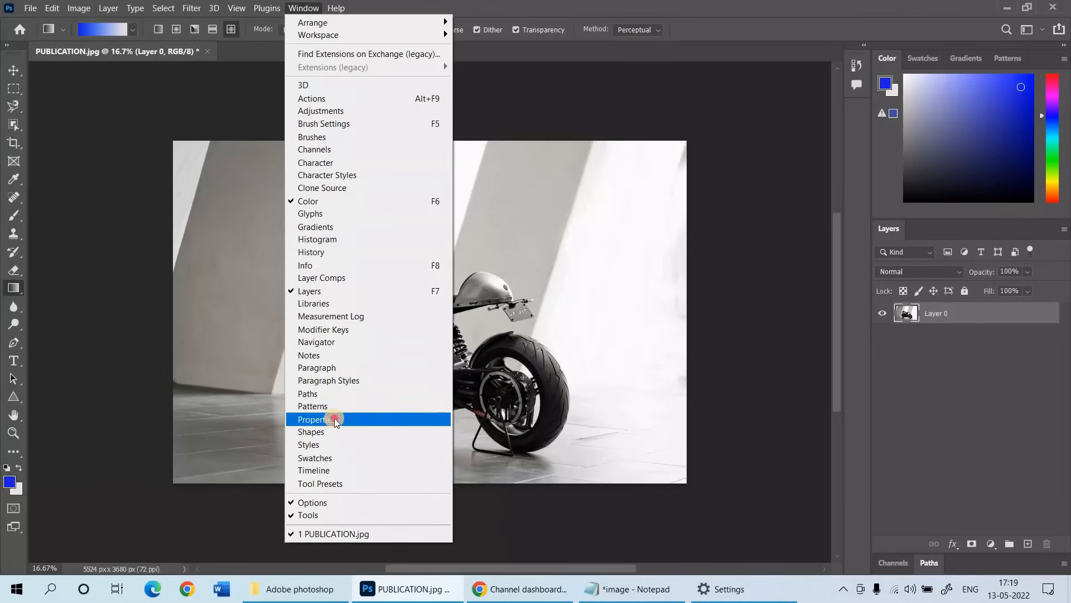
pyautogui.click(335, 420)
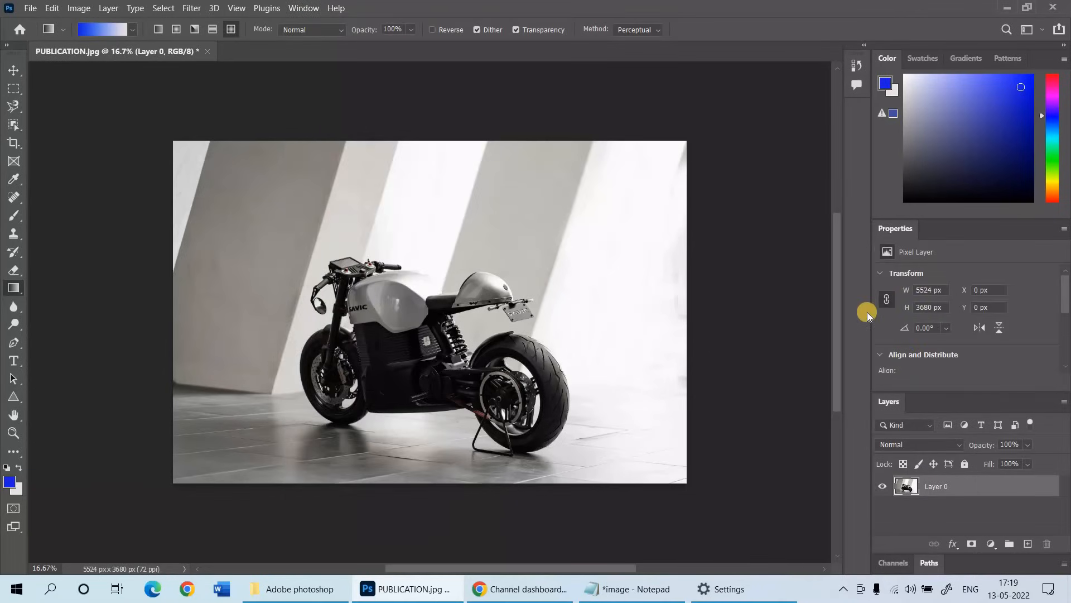
# - Collapse the Transform and Align and Distribute properties and remove the background behind the motorcycle
pyautogui.click(880, 273)
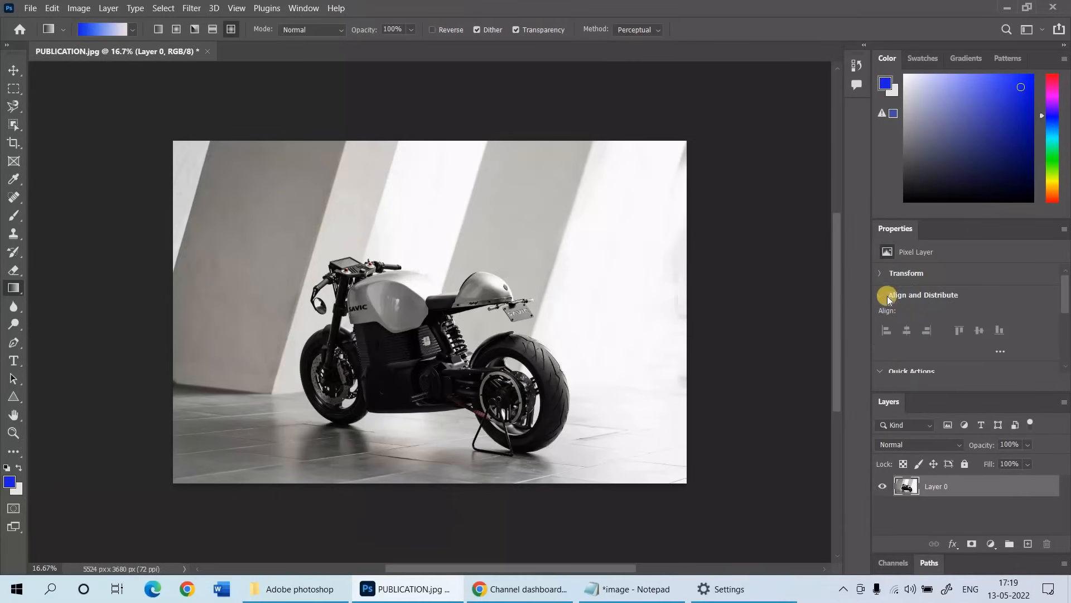
pyautogui.click(881, 294)
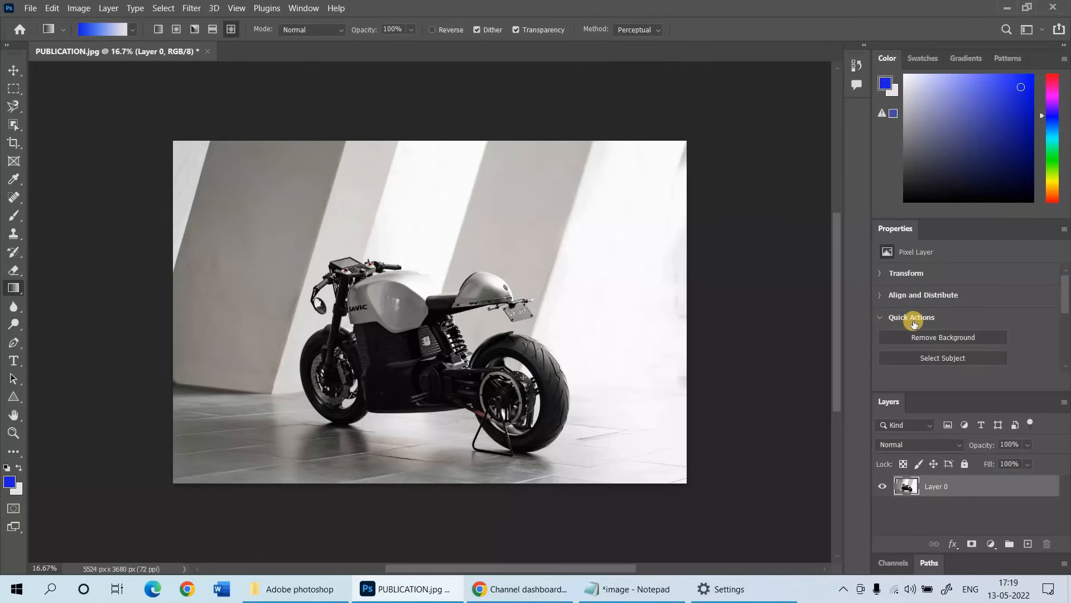
pyautogui.click(939, 336)
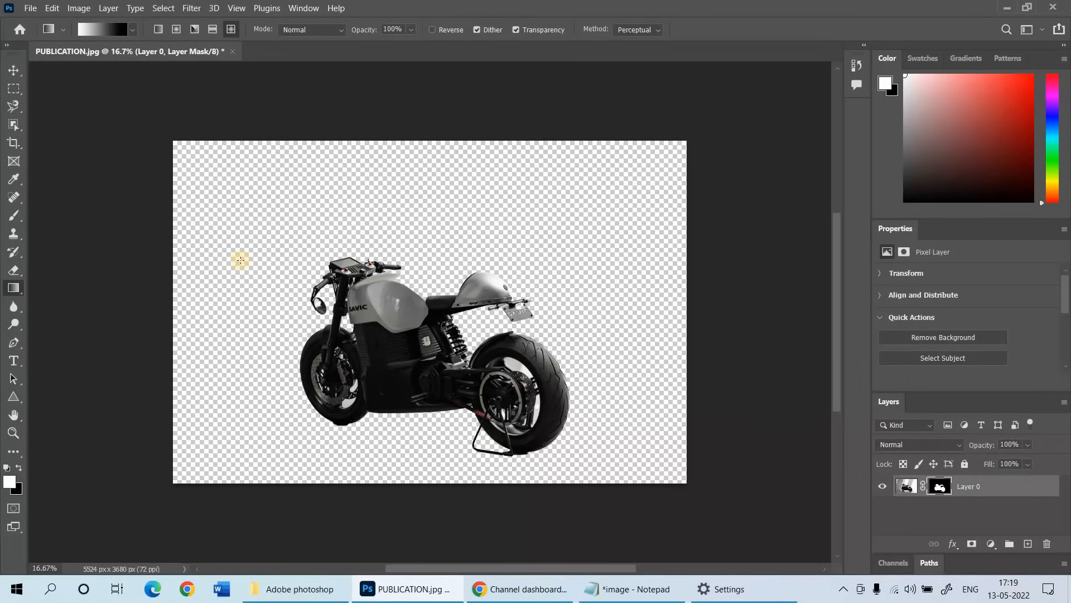
# - Open picture 1 of the woman against a yellow background from the pics folder
pyautogui.click(30, 7)
pyautogui.click(37, 35)
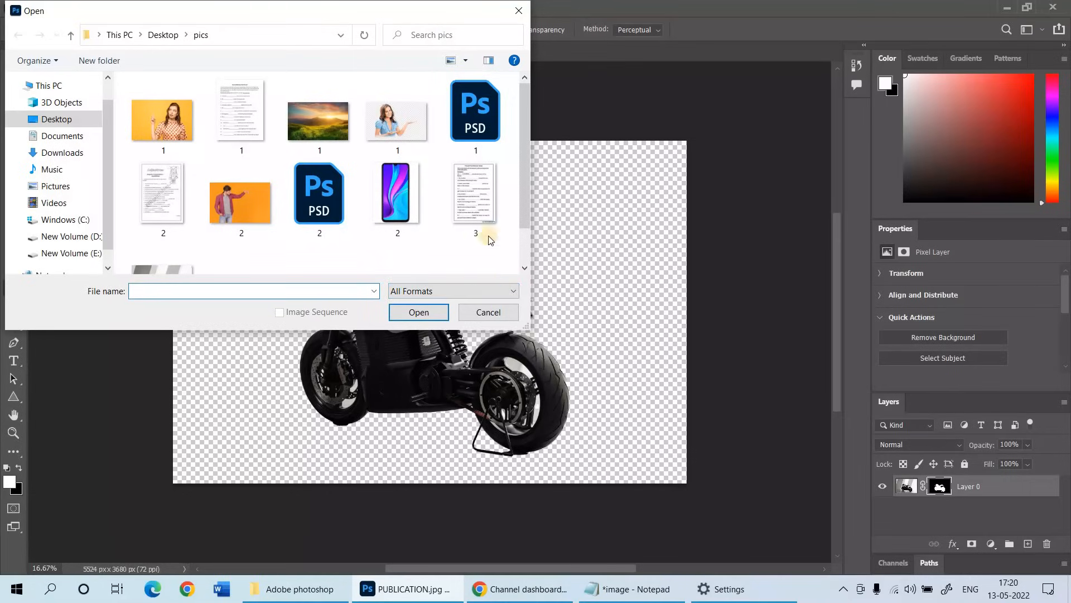
pyautogui.click(523, 261)
pyautogui.moveTo(520, 240); pyautogui.dragTo(518, 202)
pyautogui.click(178, 133)
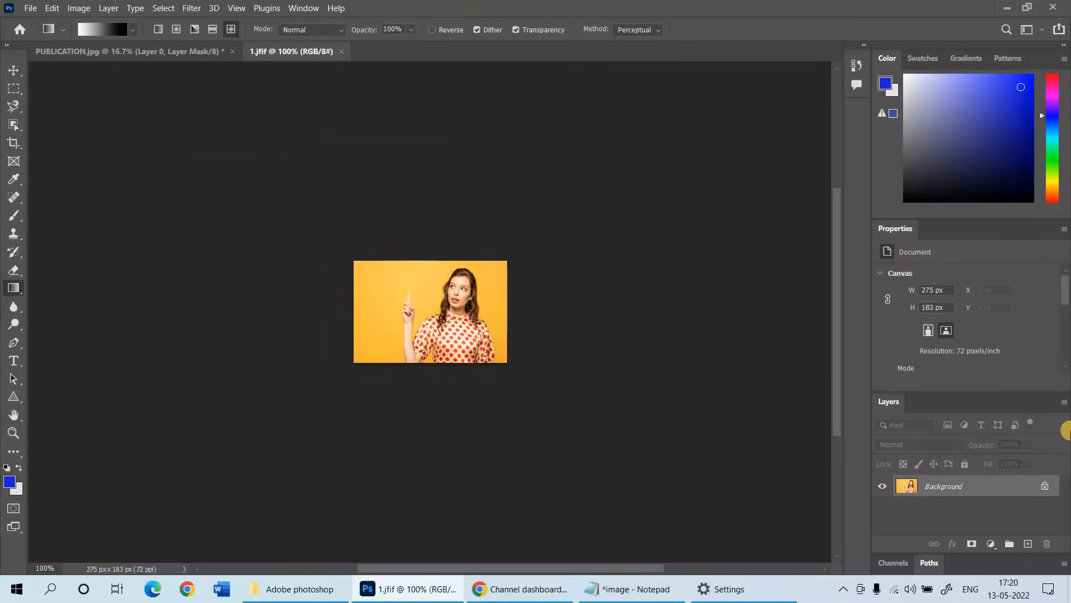
# - Collapse the Canvas, Rulers & Grids and Guides properties and unlock the background layer of 1.jfif
pyautogui.click(880, 273)
pyautogui.click(880, 295)
pyautogui.click(880, 317)
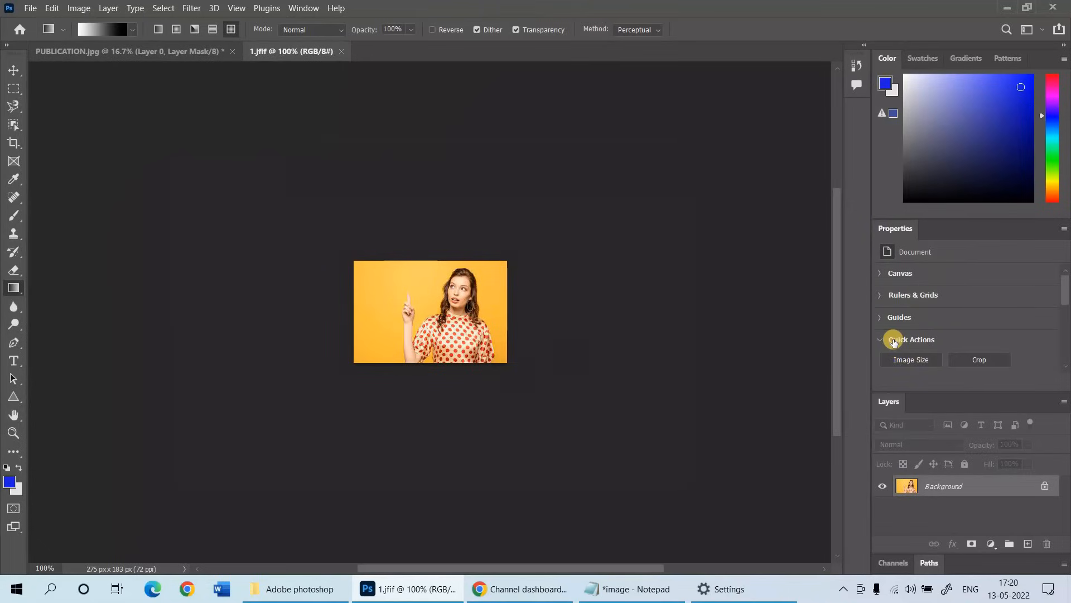
pyautogui.click(1045, 486)
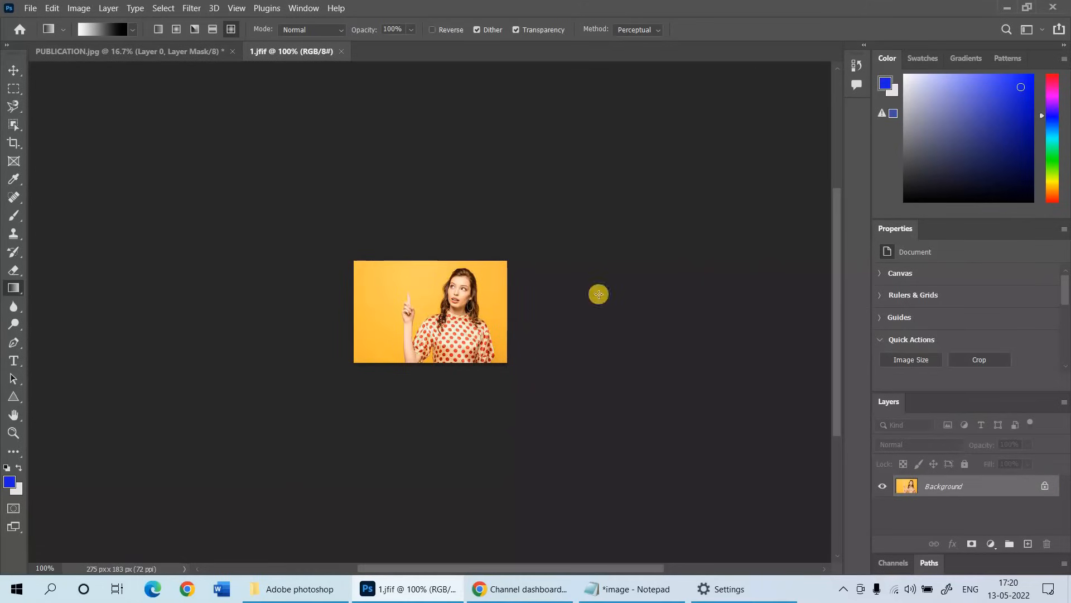
pyautogui.click(1045, 486)
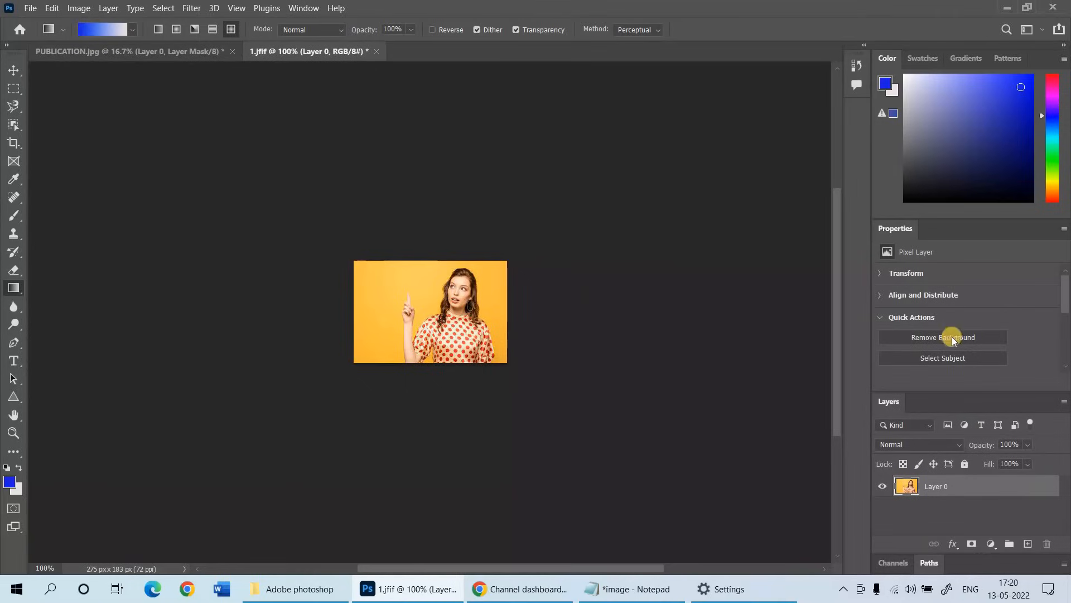
# - Remove the yellow background behind the woman and examine the cut-out up close
pyautogui.click(933, 337)
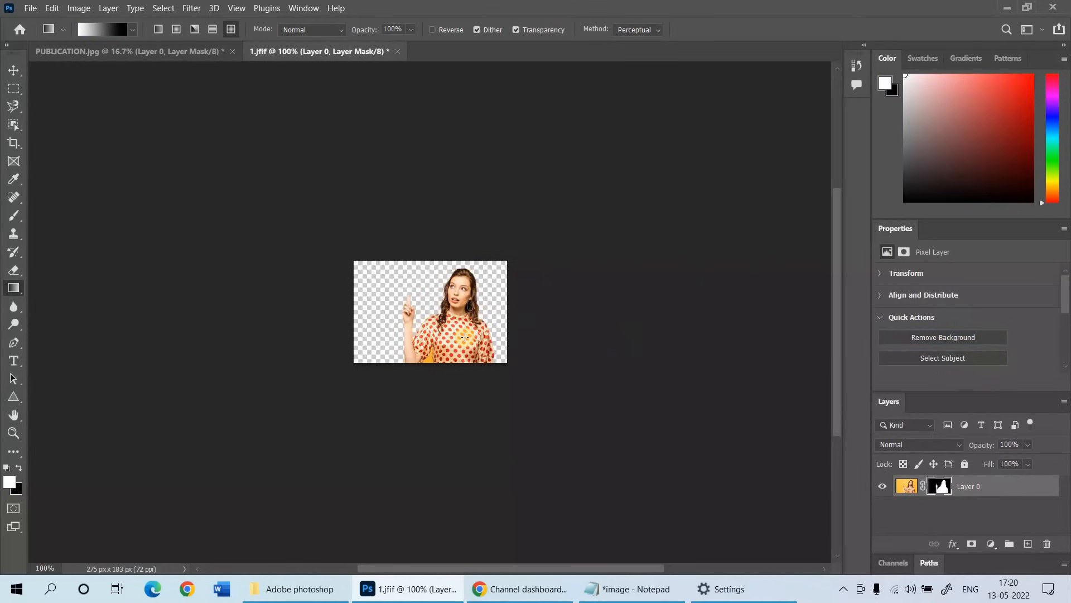
pyautogui.hotkey('ctrl', '+')
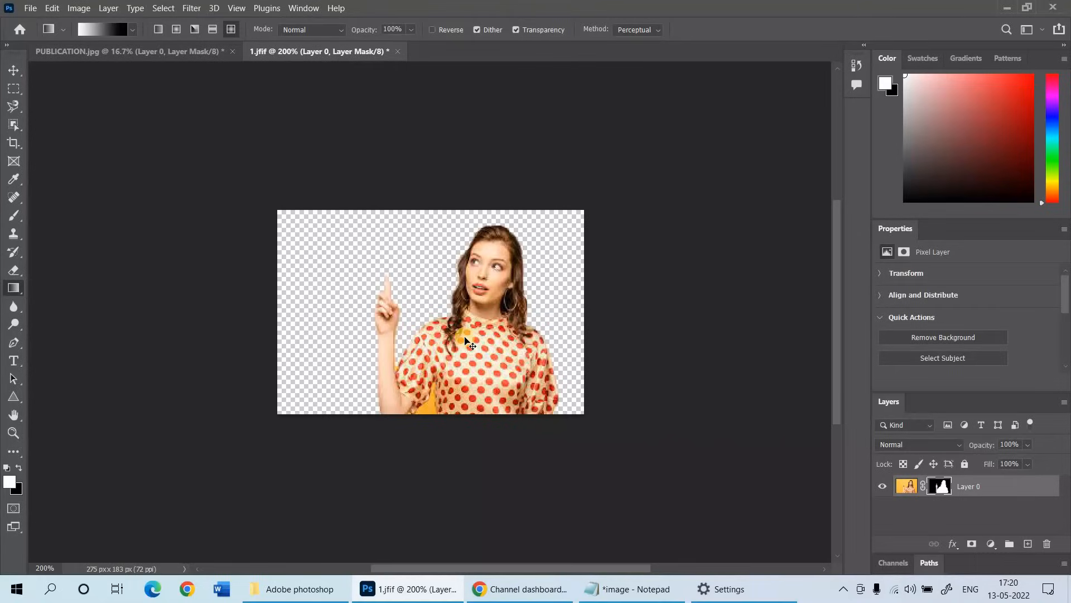
pyautogui.hotkey('ctrl', '+')
pyautogui.hotkey('ctrl', '-')
pyautogui.hotkey('ctrl', '-')
pyautogui.hotkey('ctrl', '-')
pyautogui.hotkey('ctrl', '-')
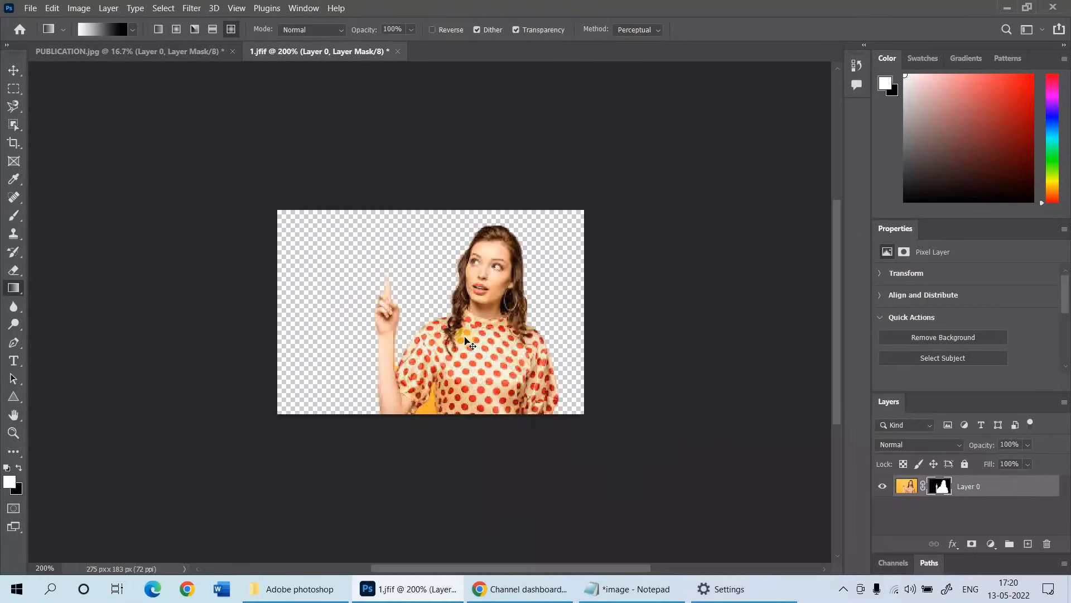